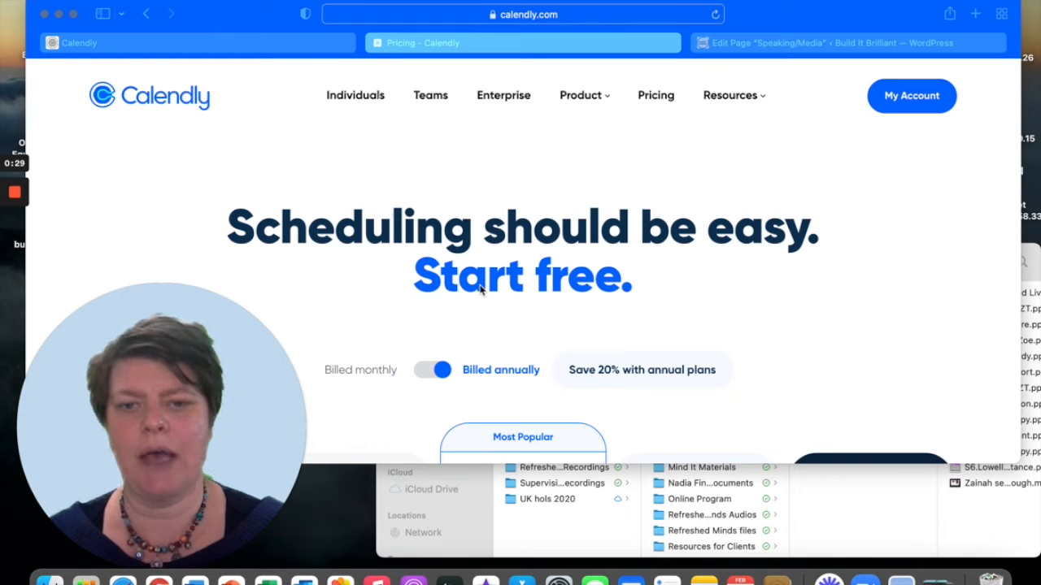
- Compare the plan prices and the calendar connection and active event type allowances in the features-by-plan table
scroll(479, 289, down, 5)
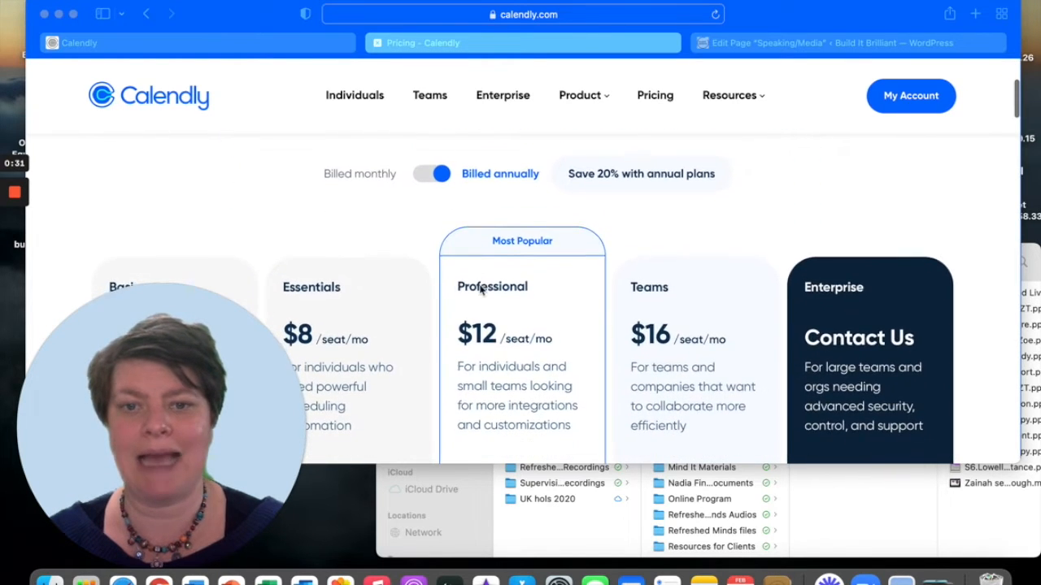
scroll(481, 291, down, 2)
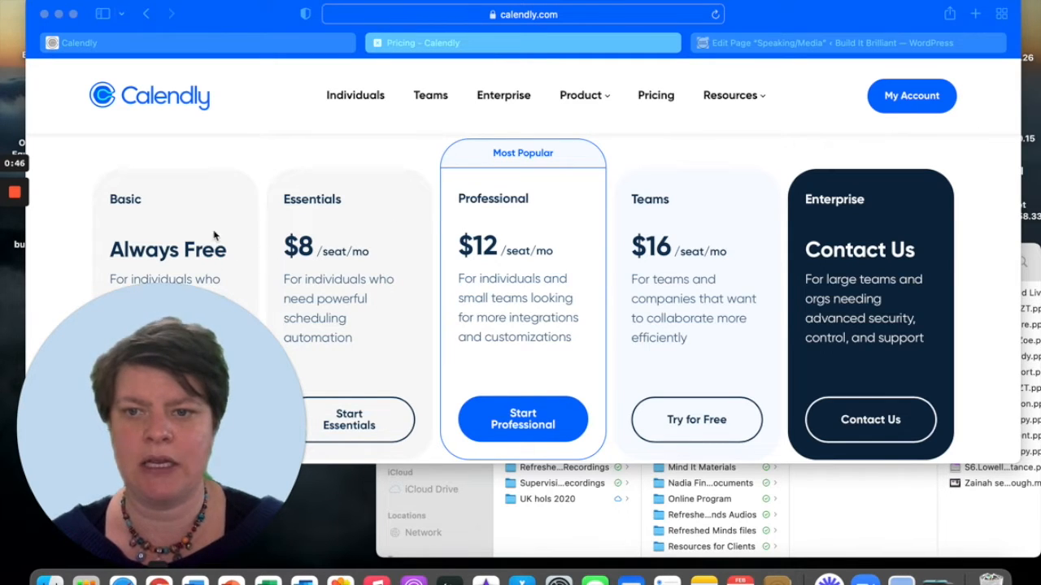
click(224, 370)
drag(225, 370, 929, 325)
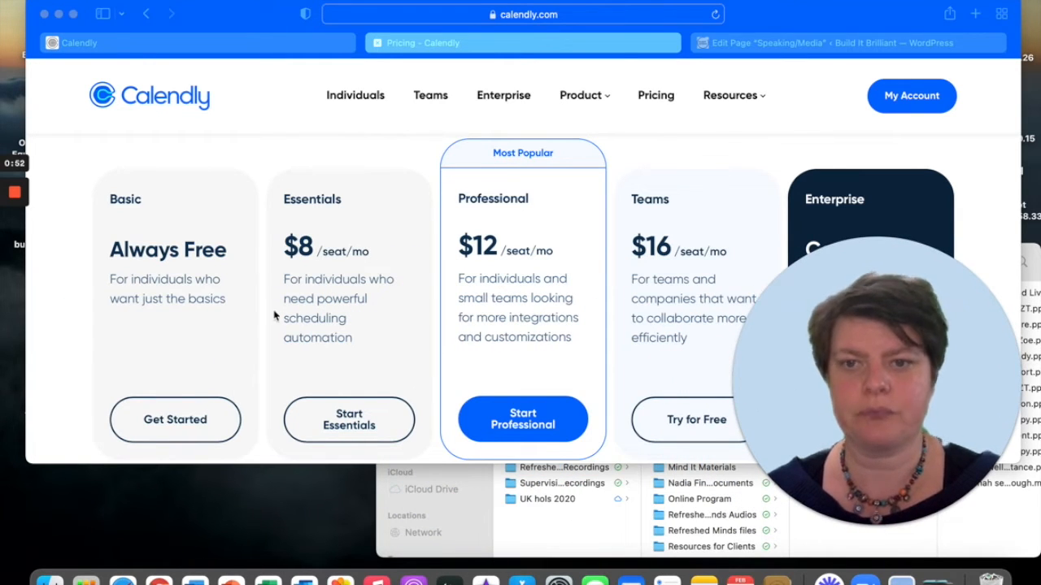
scroll(304, 317, down, 6)
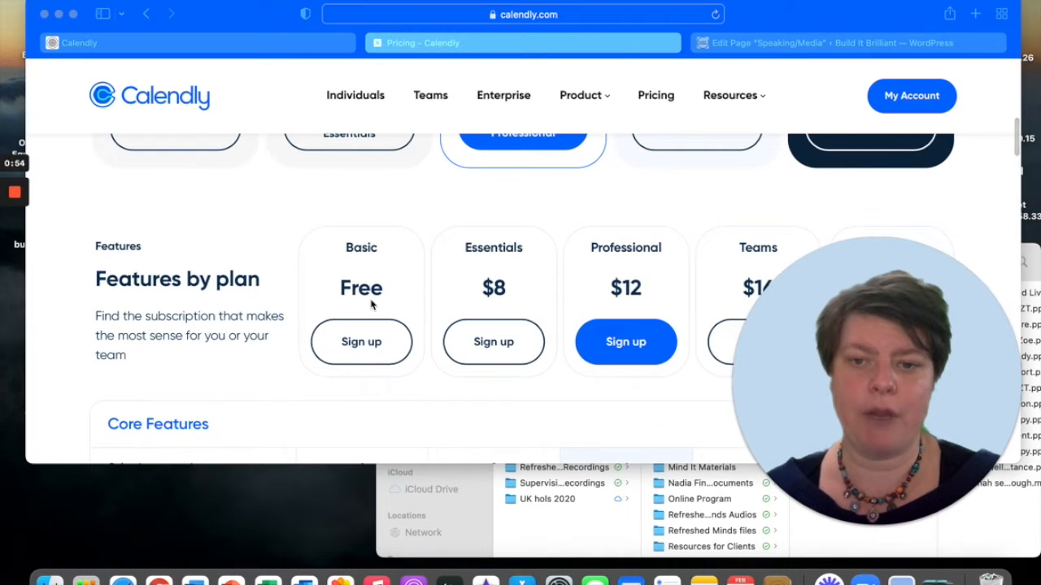
scroll(370, 302, down, 5)
scroll(370, 302, up, 3)
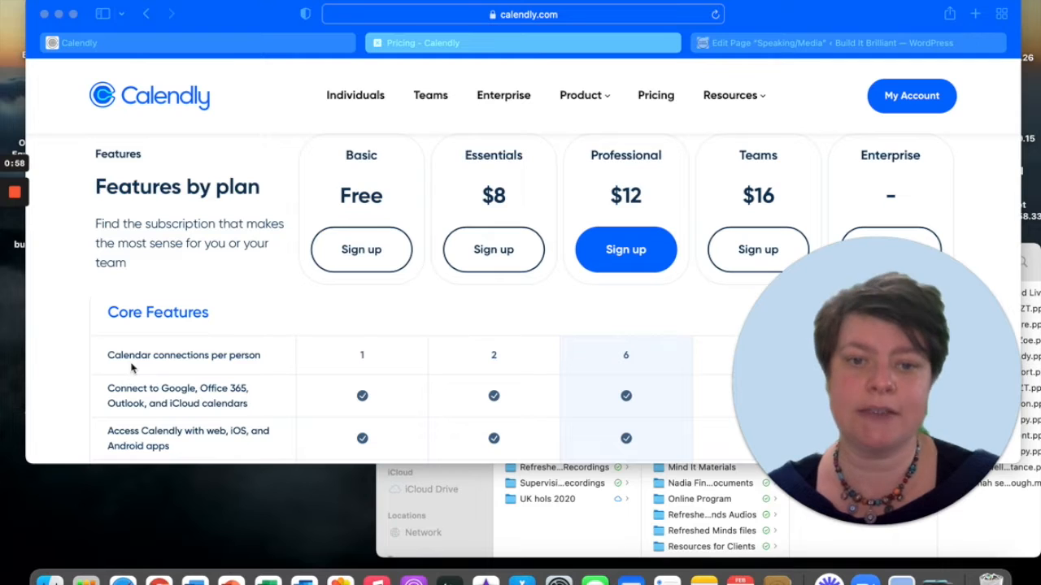
scroll(60, 393, down, 1)
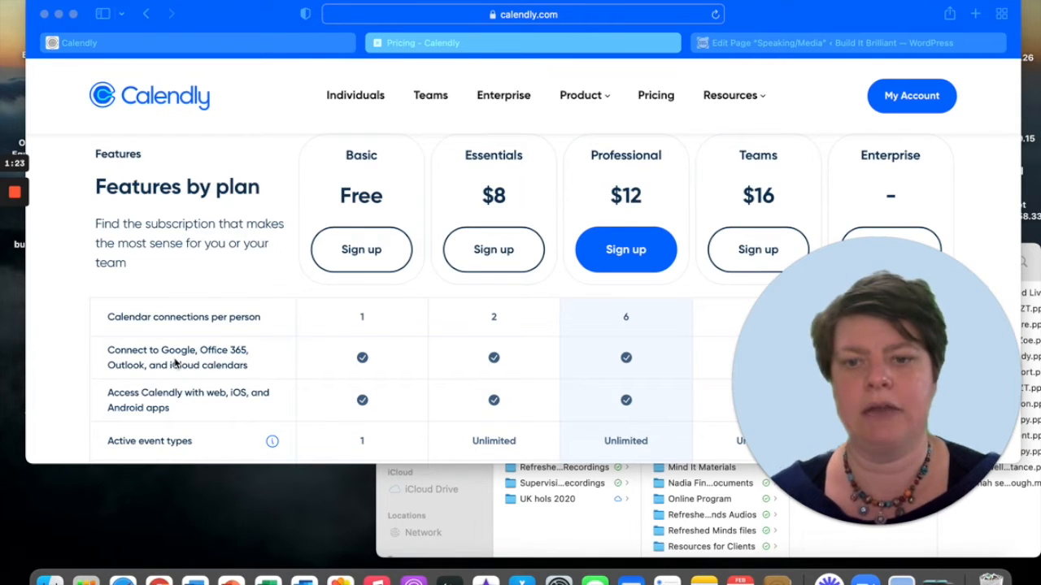
scroll(174, 363, down, 3)
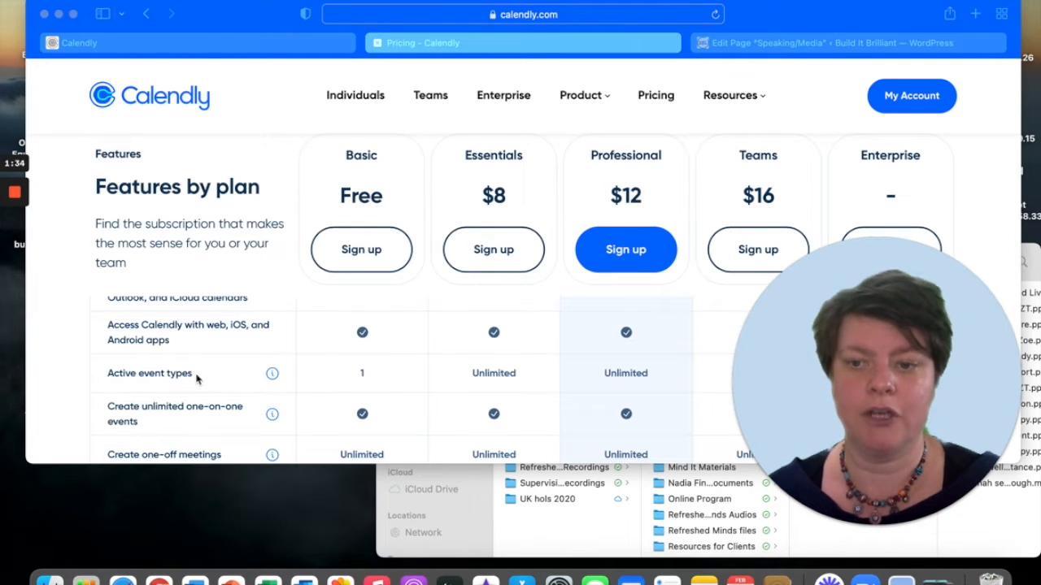
scroll(196, 378, down, 2)
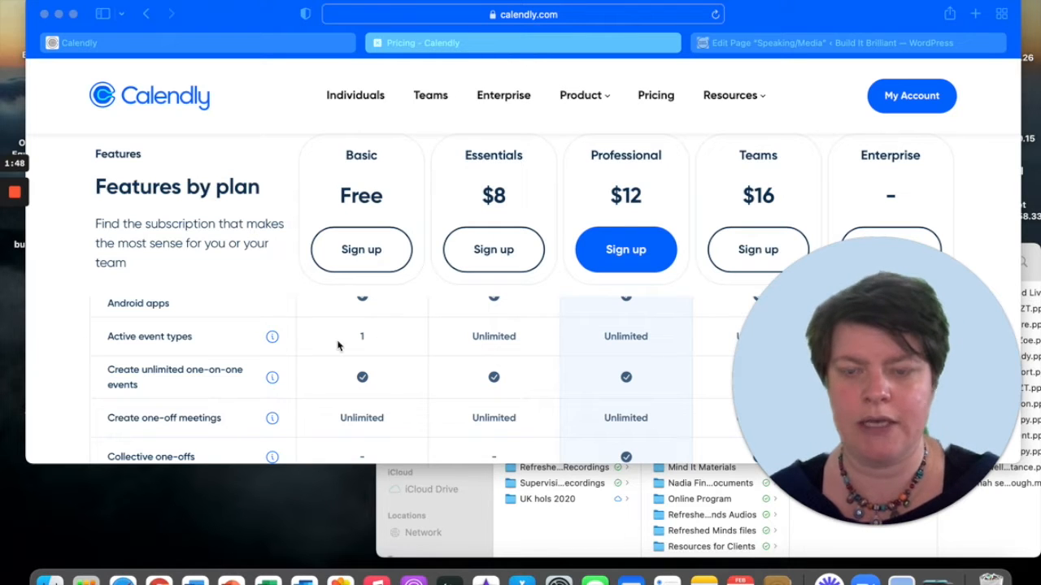
scroll(338, 346, down, 1)
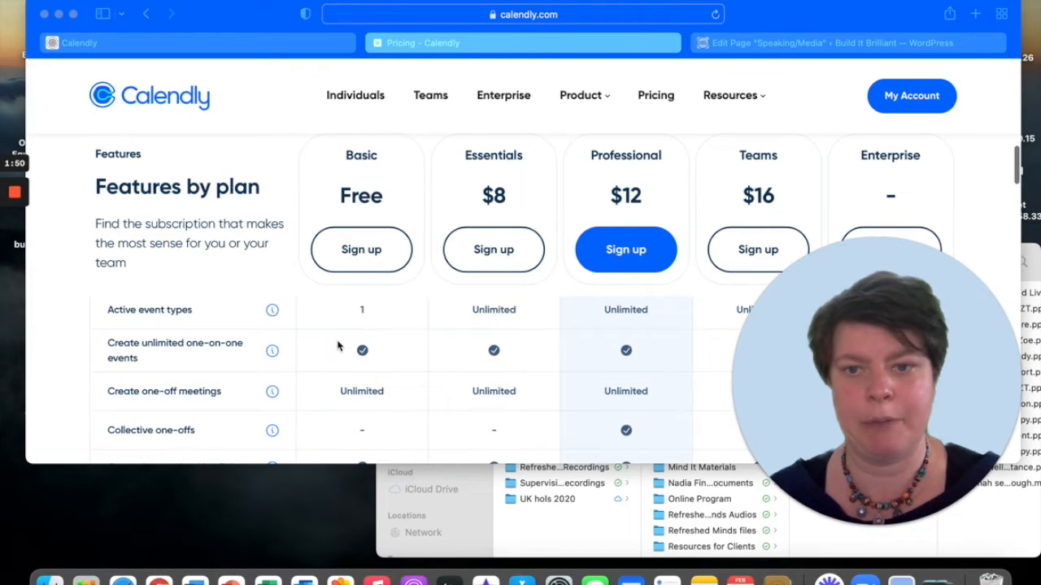
- Examine which plans include customized booking links, group events, notifications, reminders and automated workflows
scroll(338, 346, down, 3)
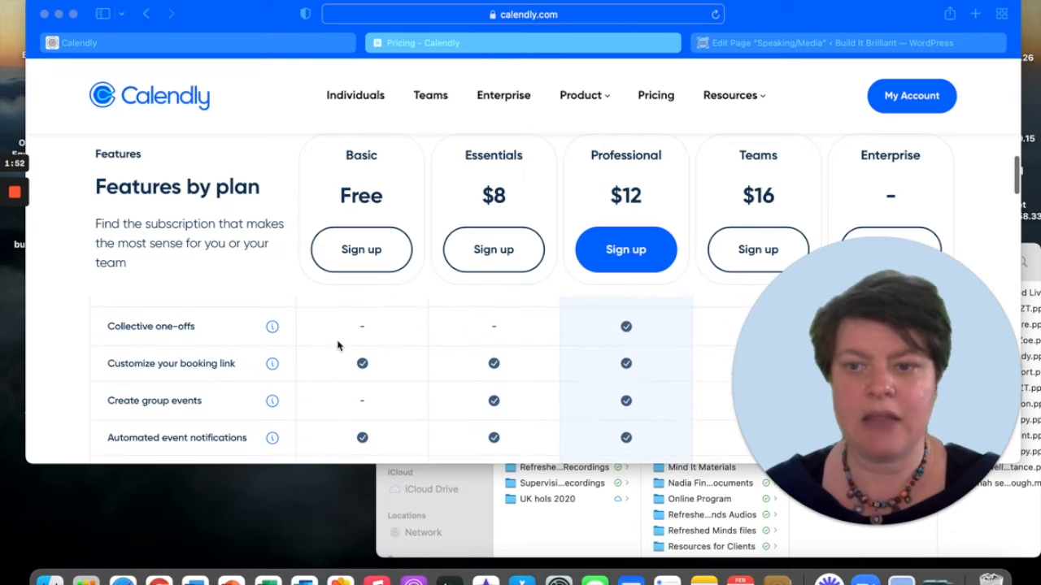
scroll(338, 345, down, 1)
scroll(338, 346, down, 1)
scroll(338, 345, down, 1)
scroll(338, 346, down, 1)
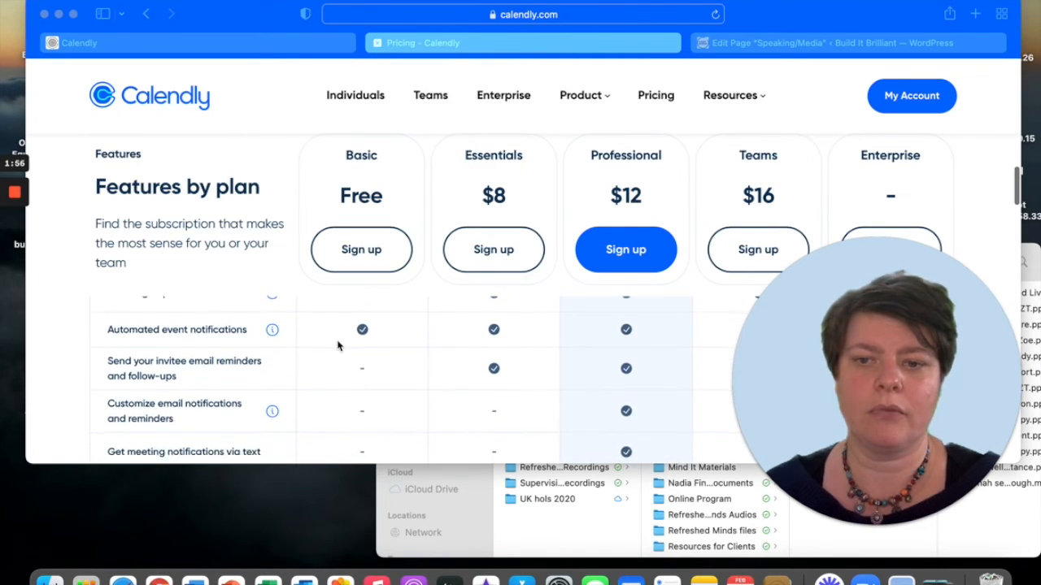
scroll(337, 346, down, 1)
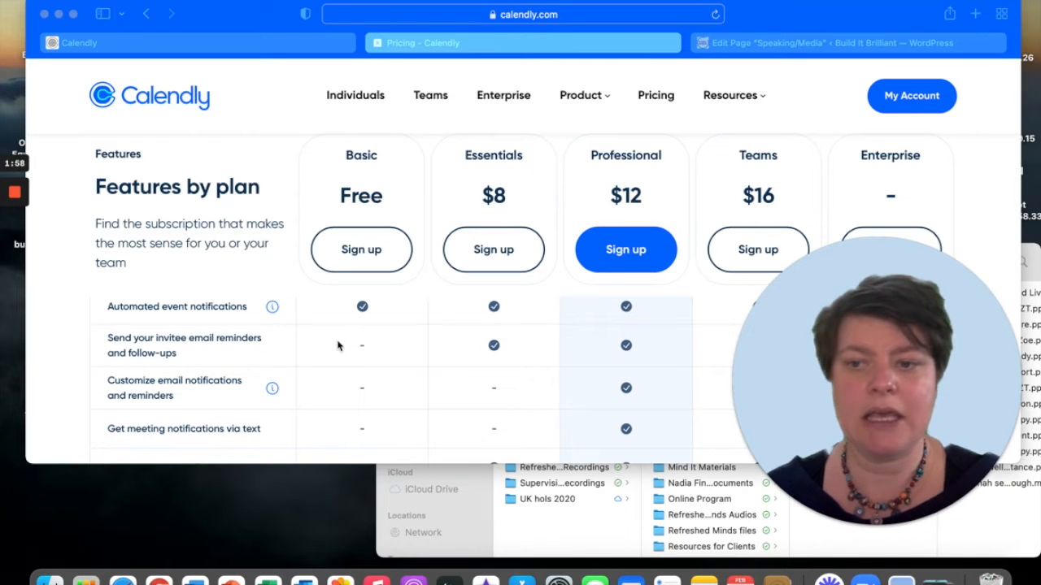
scroll(337, 345, down, 1)
scroll(338, 346, down, 1)
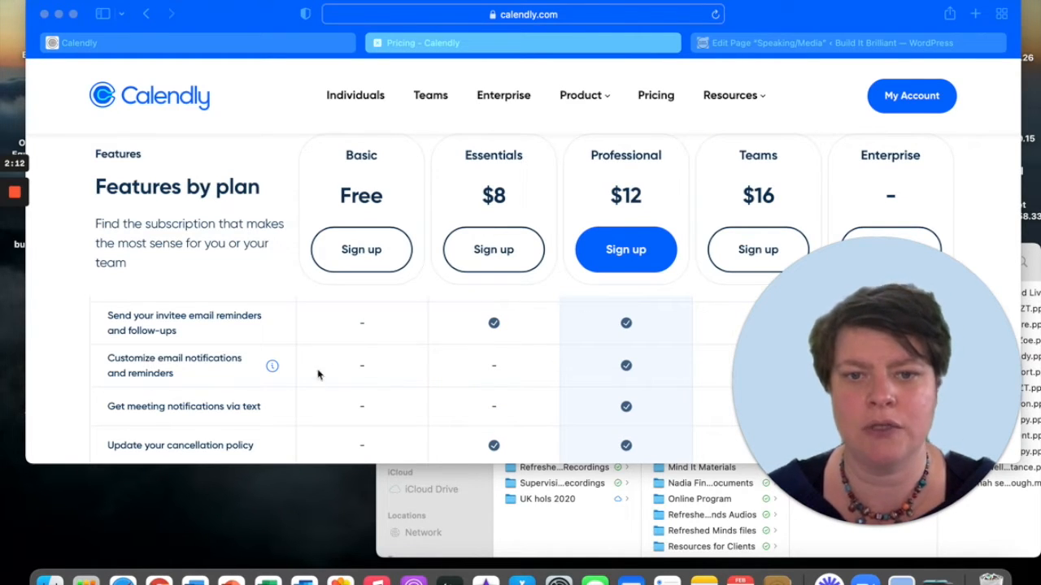
scroll(310, 394, down, 3)
scroll(310, 394, down, 7)
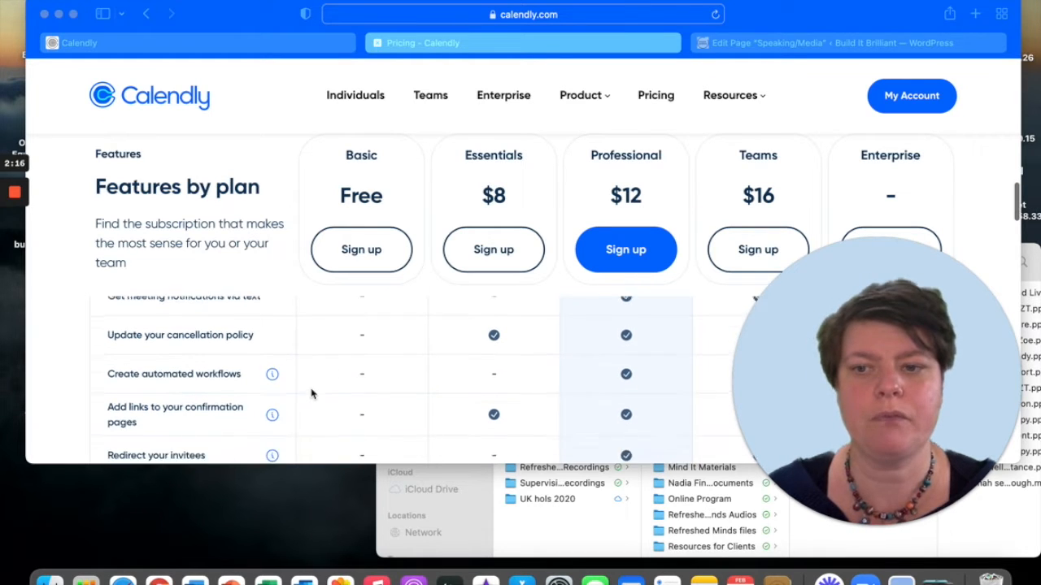
- Examine which plans include website embedding, video conferencing, app integrations, payment collection and analytics tracking
scroll(311, 395, down, 8)
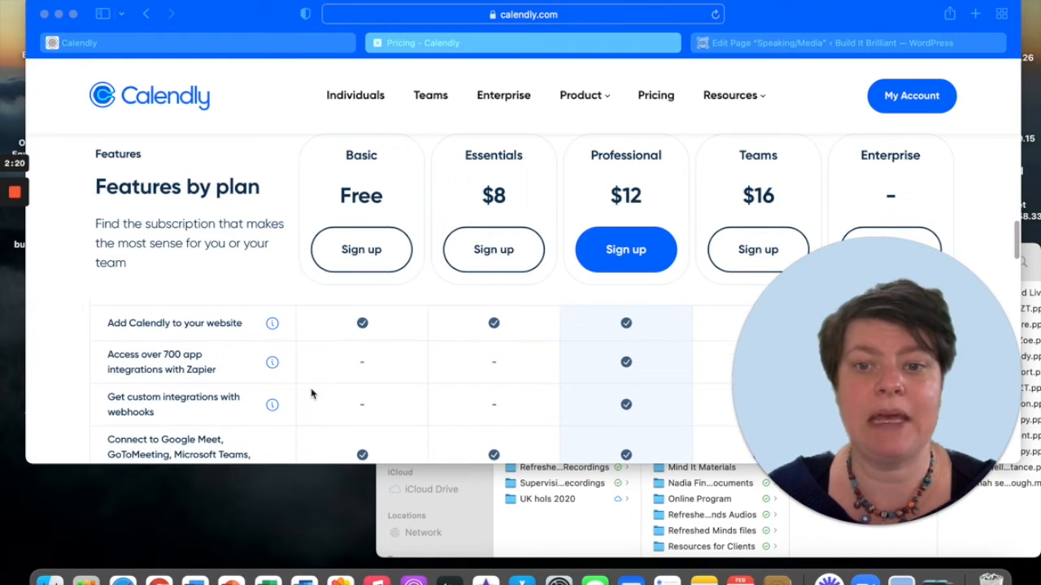
scroll(310, 394, down, 2)
scroll(310, 395, down, 1)
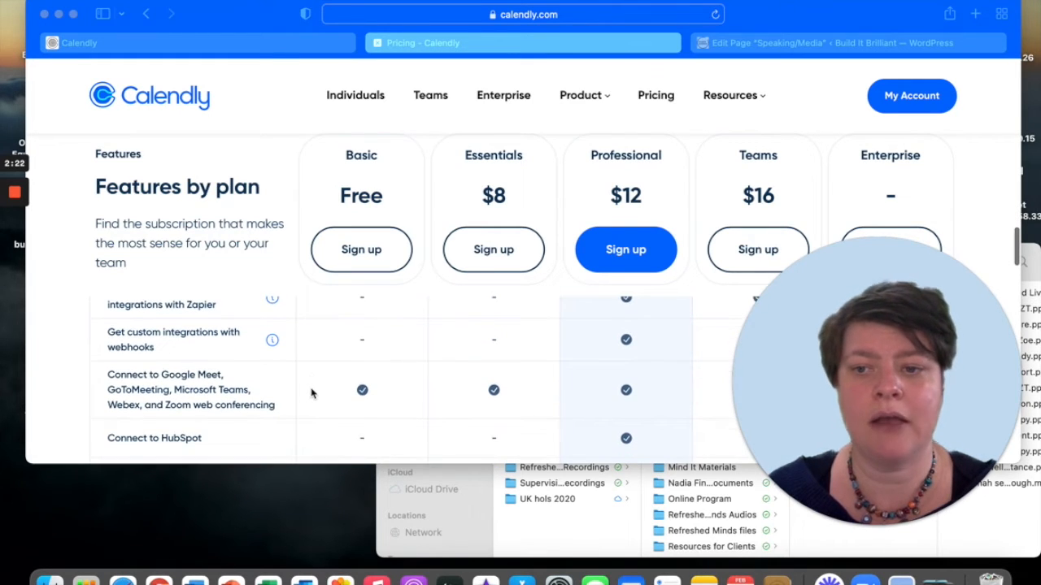
scroll(311, 394, down, 7)
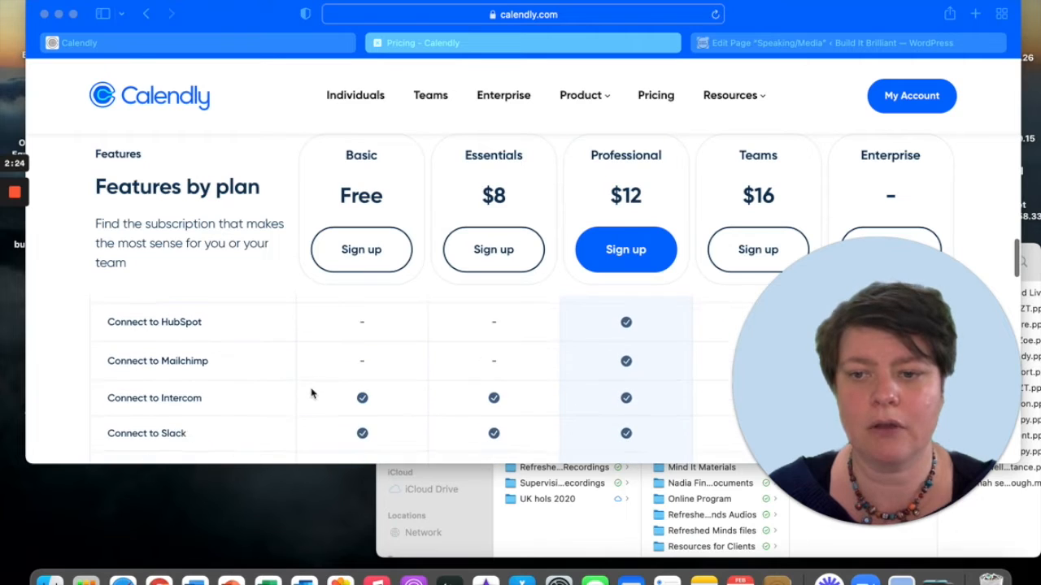
scroll(334, 402, down, 4)
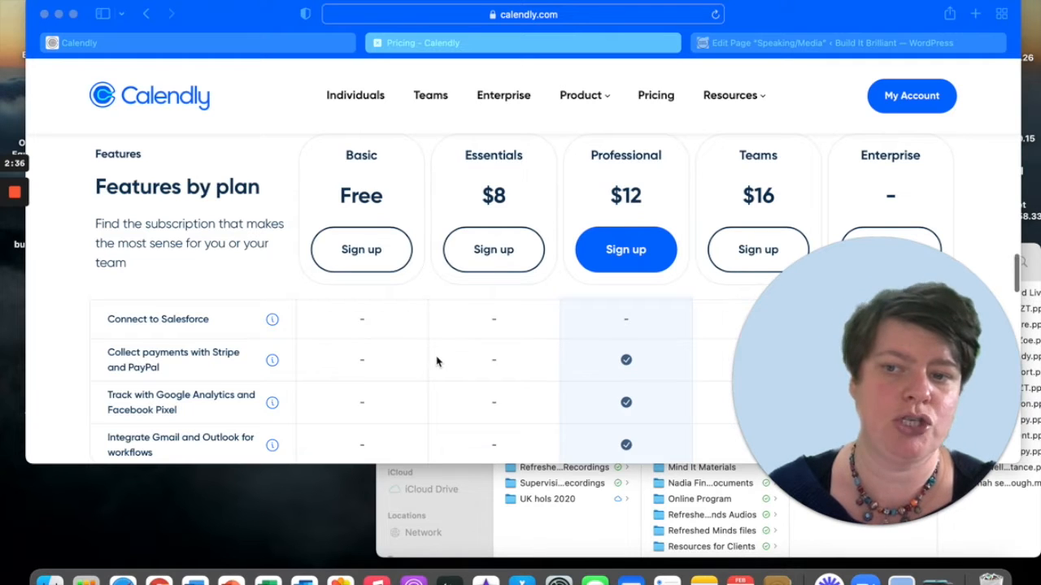
scroll(436, 361, down, 2)
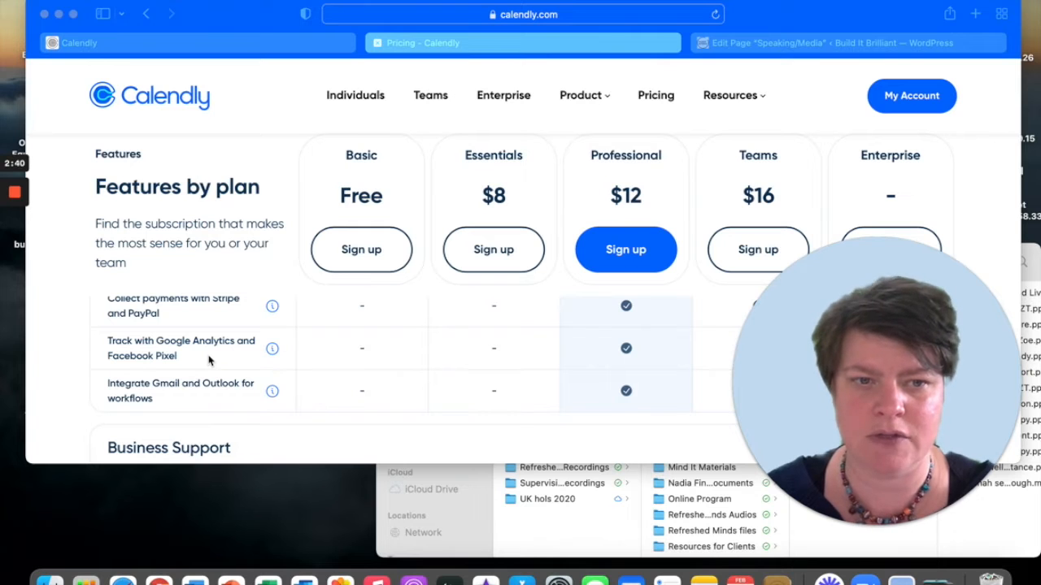
scroll(208, 361, down, 3)
scroll(208, 361, up, 4)
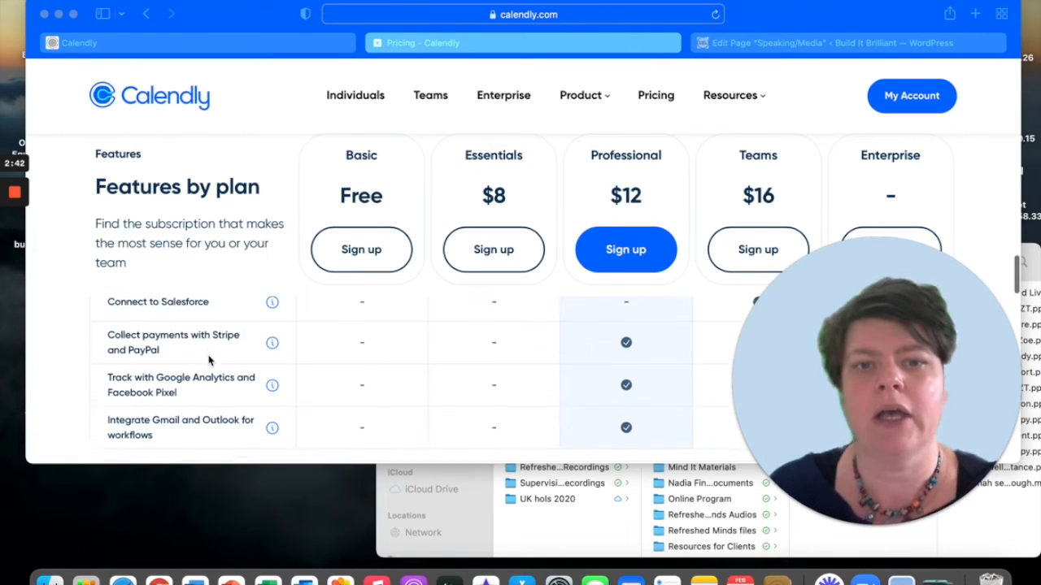
scroll(208, 361, up, 8)
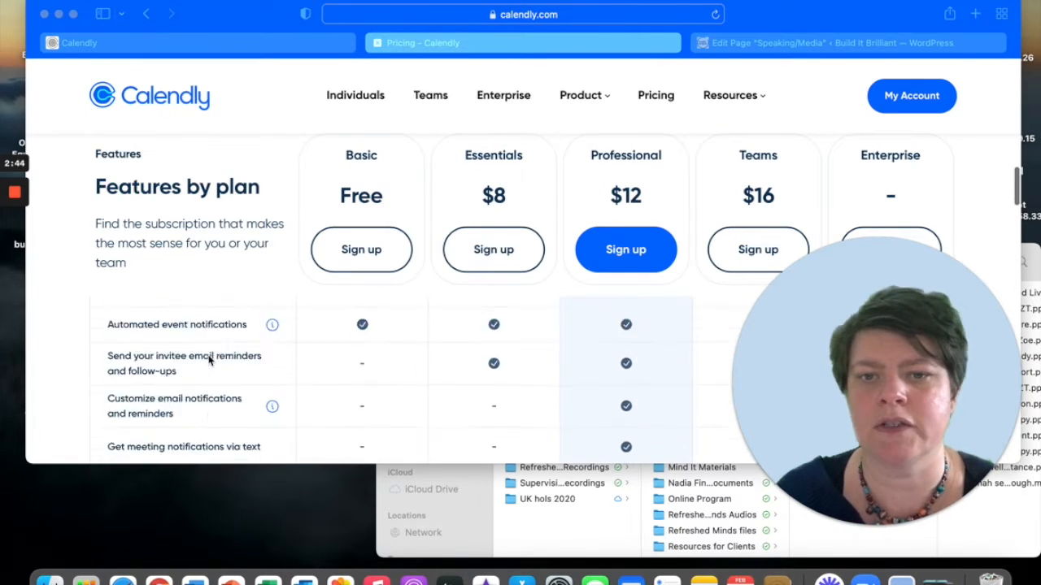
scroll(208, 361, up, 10)
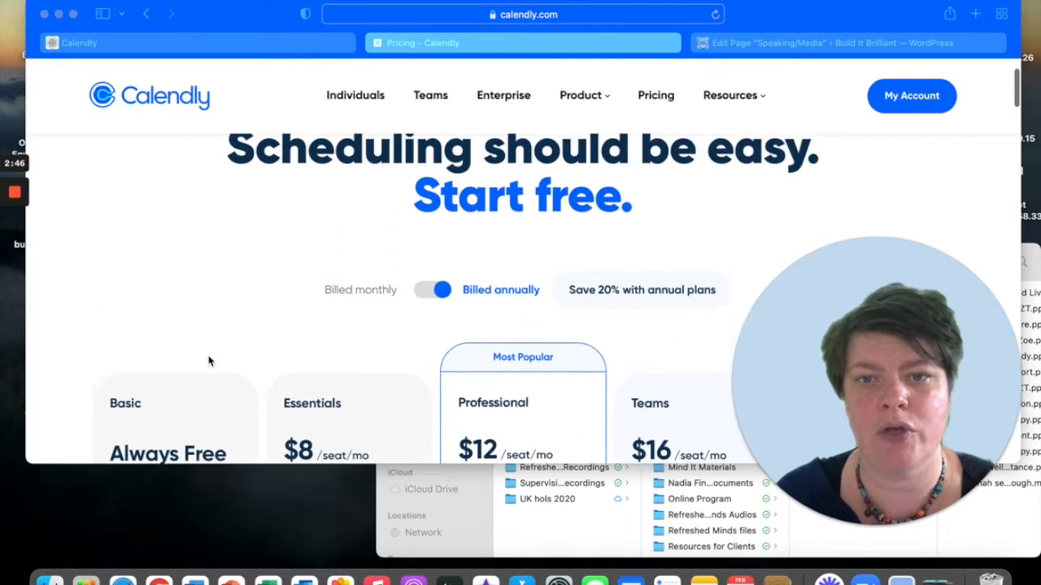
scroll(208, 361, up, 2)
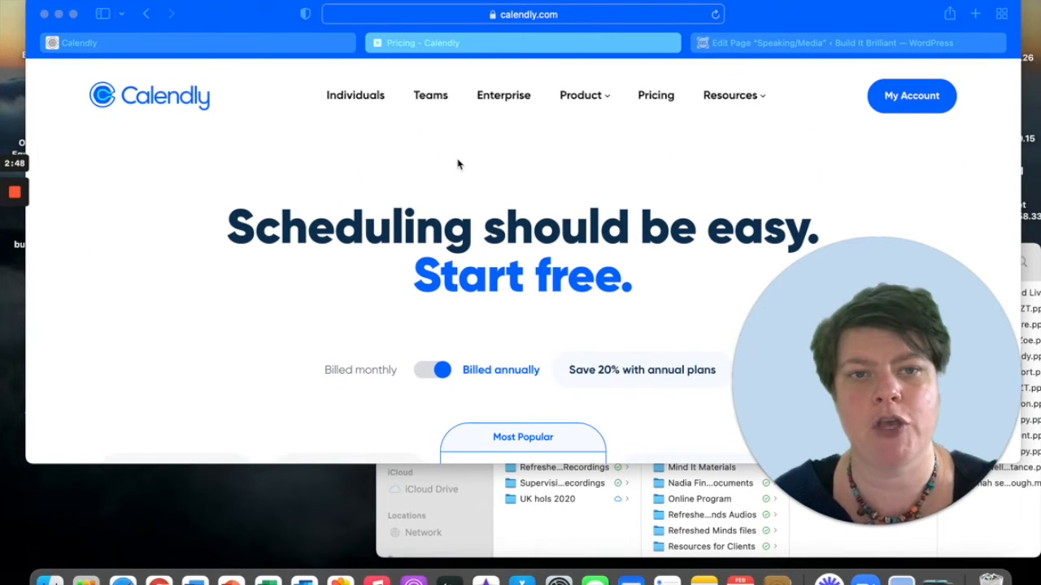
- Switch to the account's event types page and look through the existing session types
click(237, 42)
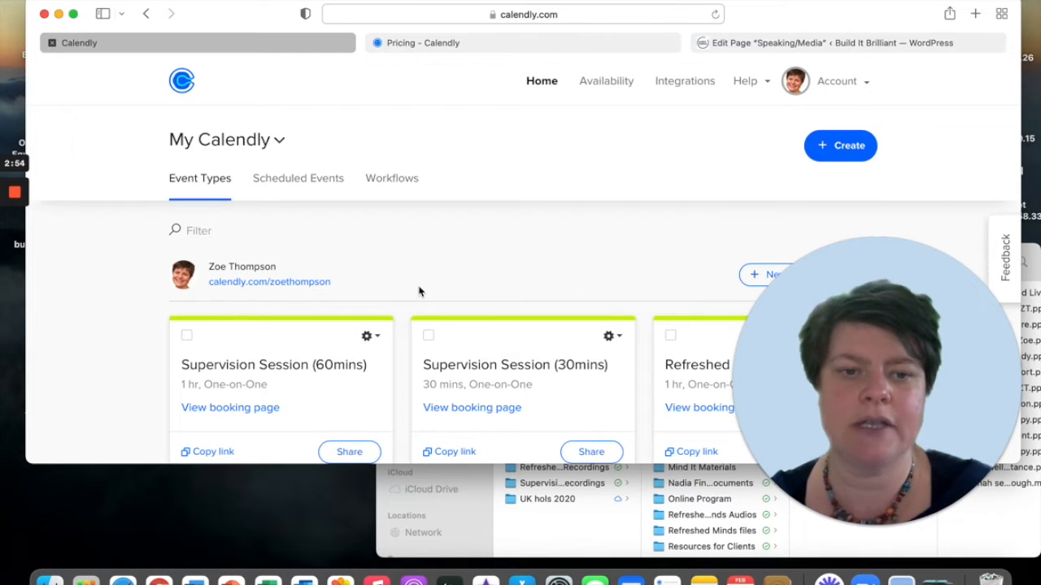
scroll(419, 291, down, 2)
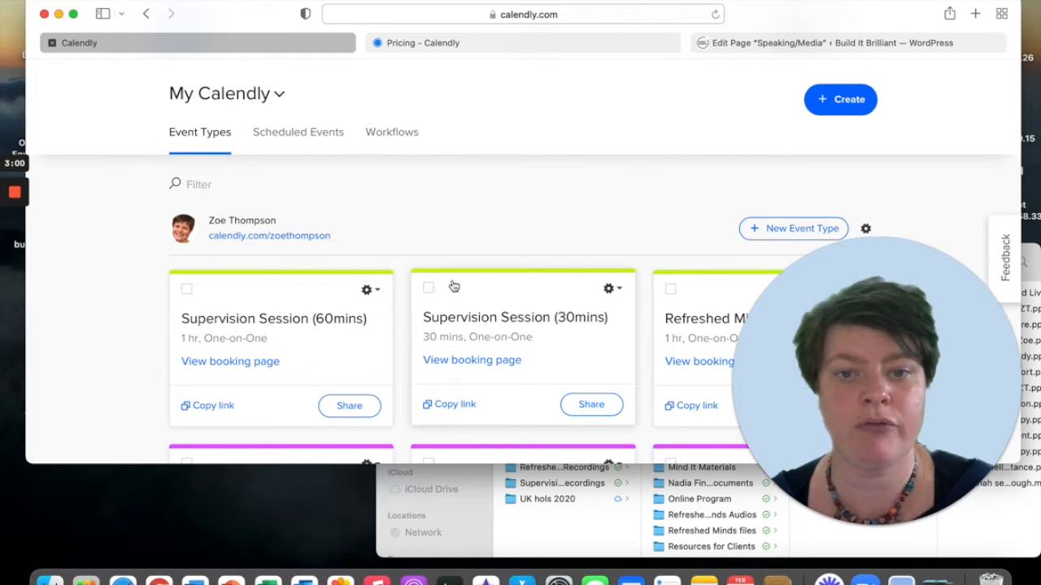
scroll(453, 286, down, 4)
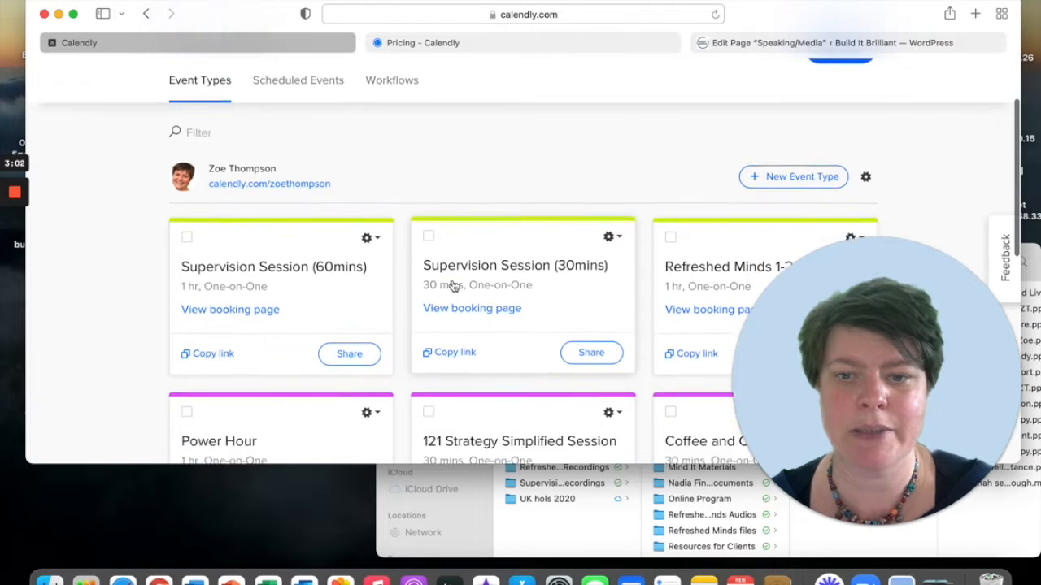
scroll(466, 323, down, 3)
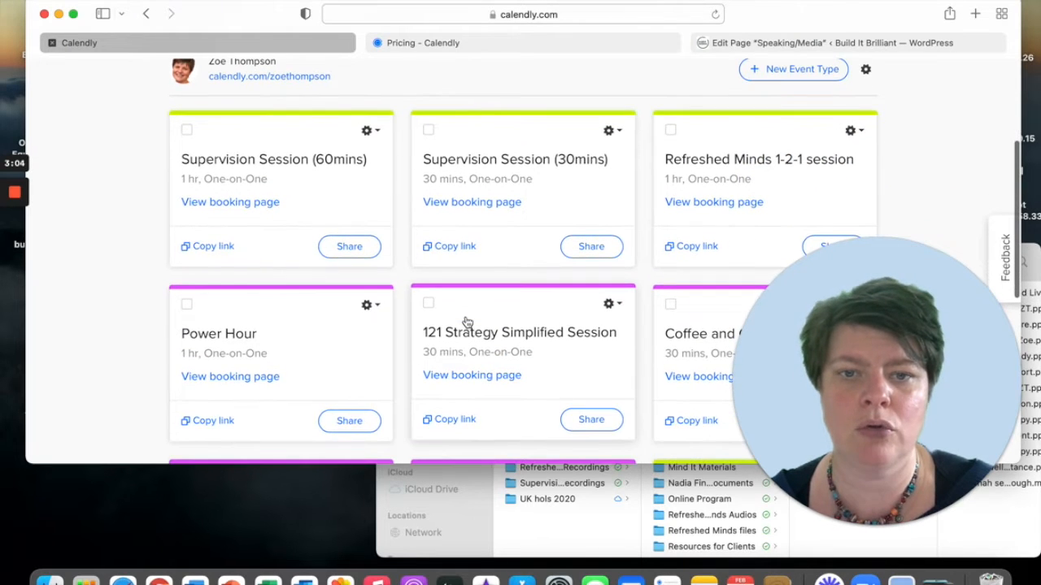
scroll(467, 322, down, 7)
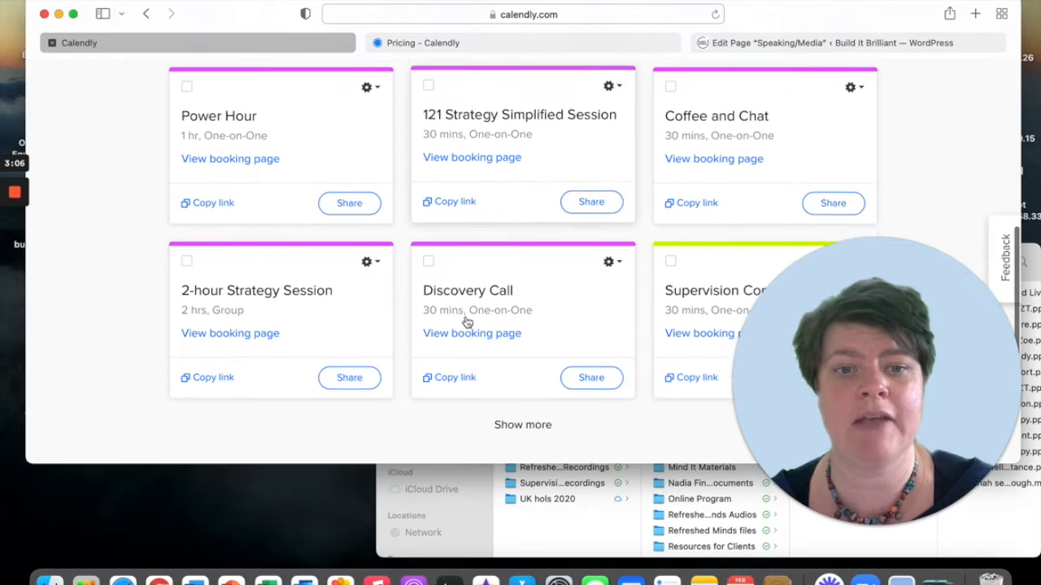
scroll(553, 215, up, 10)
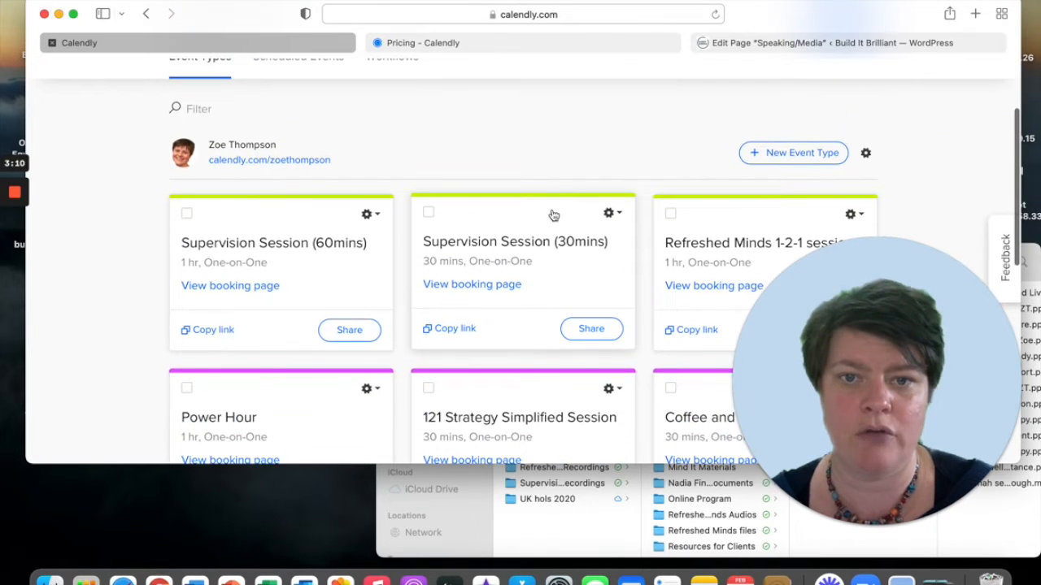
- Start a new event type of the One-on-One kind
click(796, 154)
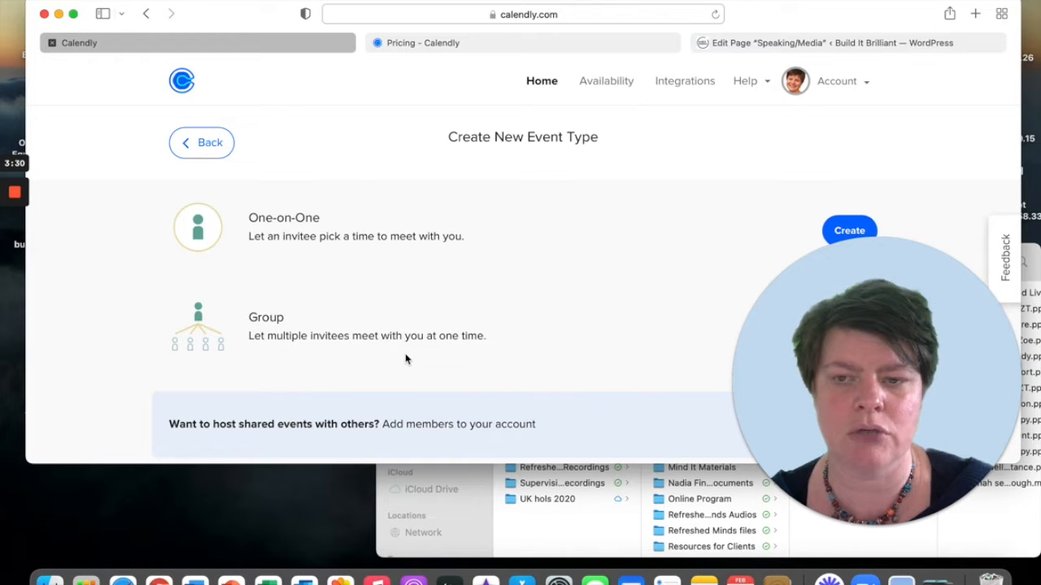
drag(798, 343, 163, 337)
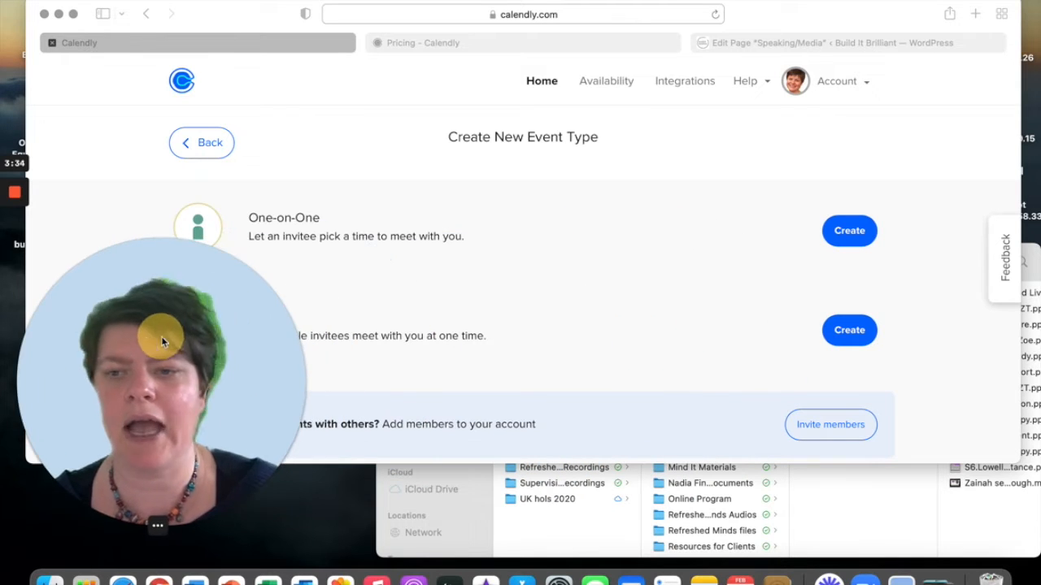
click(849, 232)
click(849, 232)
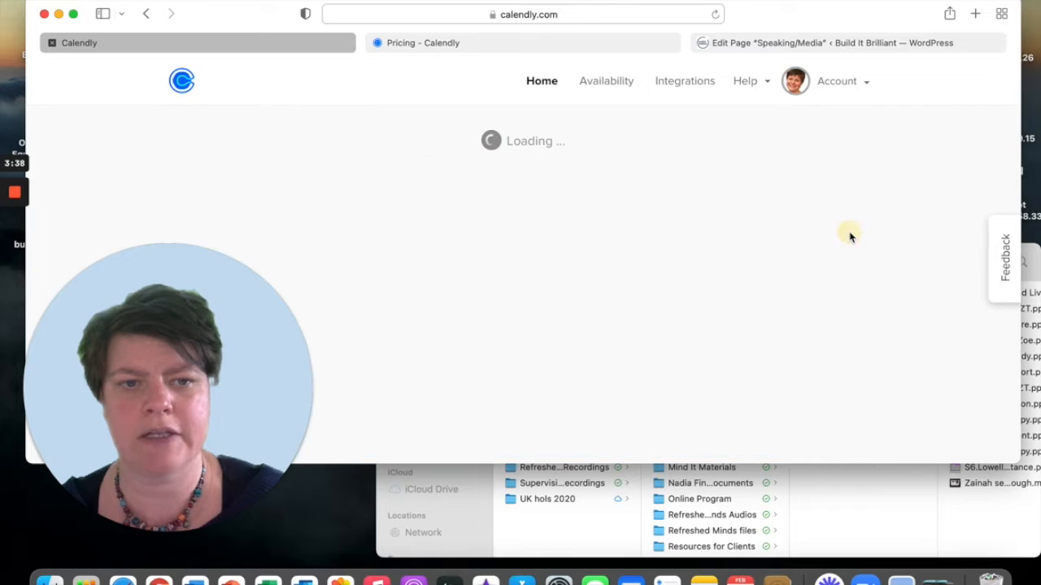
drag(159, 338, 883, 256)
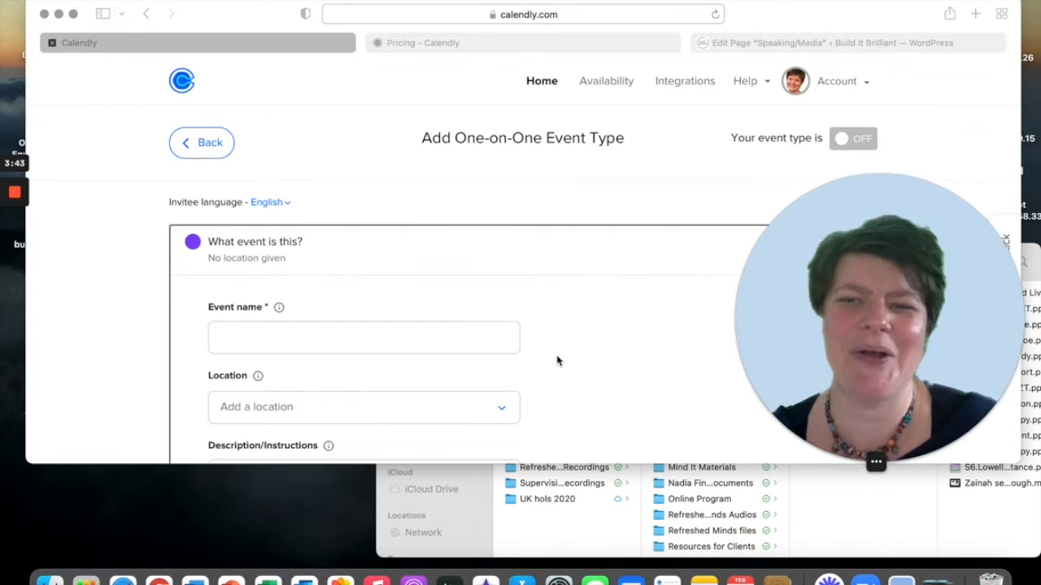
- Name the new one-on-one event type "Test"
click(219, 337)
click(217, 338)
text(Test)
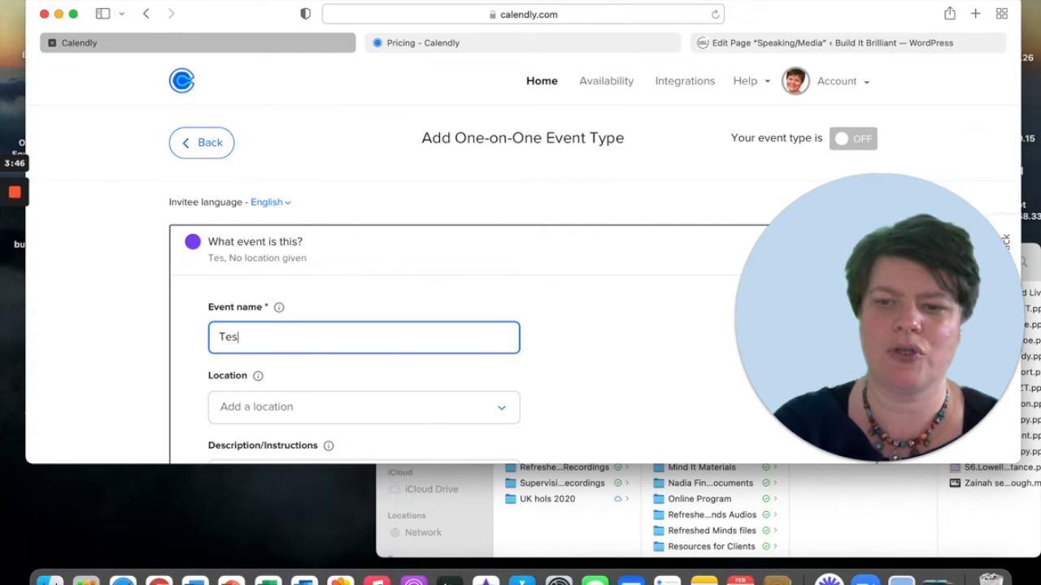
- Look through the available meeting locations and set the event's location to Zoom
click(225, 415)
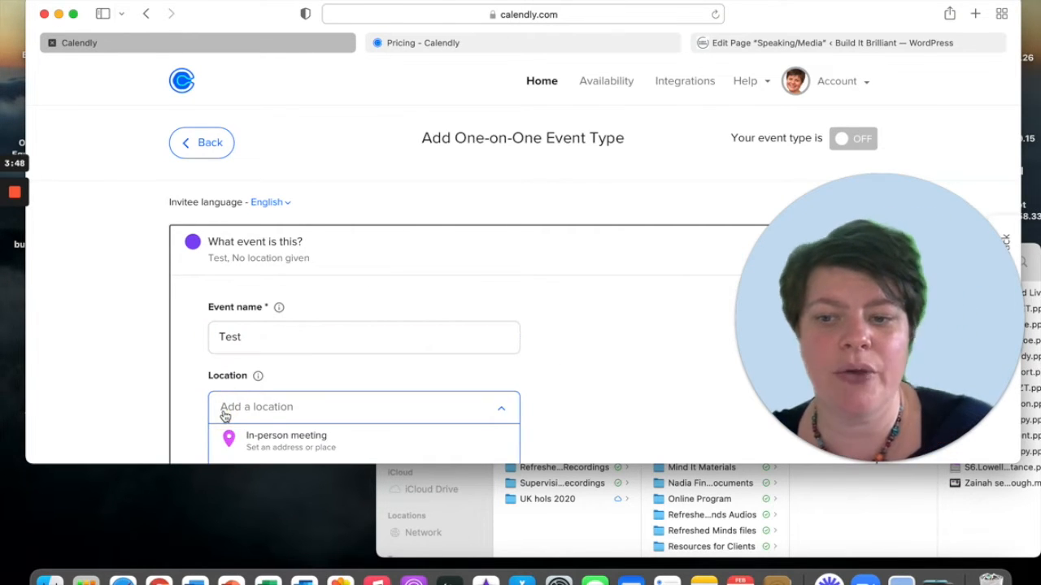
scroll(225, 417, down, 5)
scroll(226, 417, down, 3)
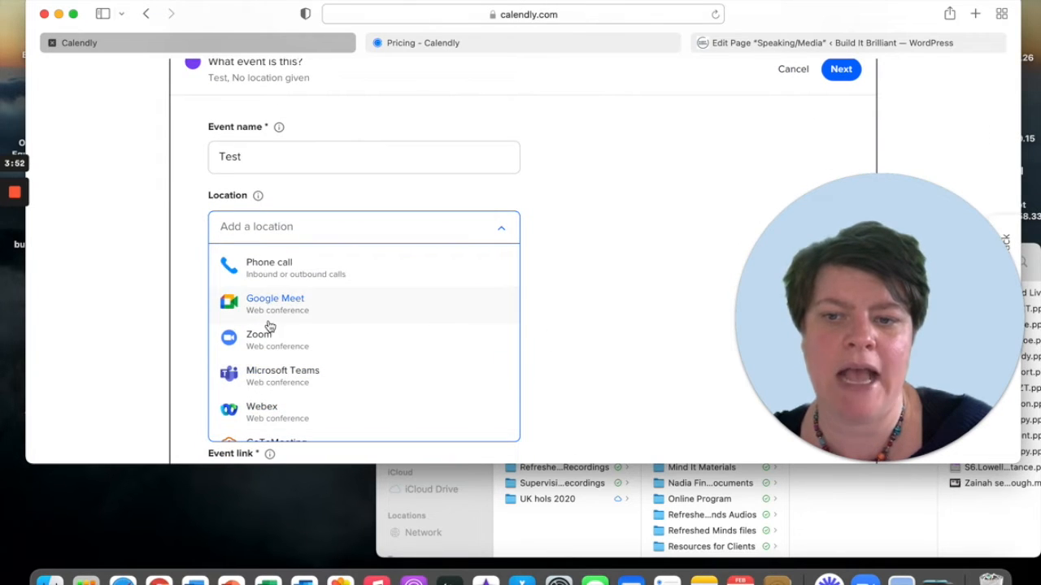
scroll(330, 388, up, 1)
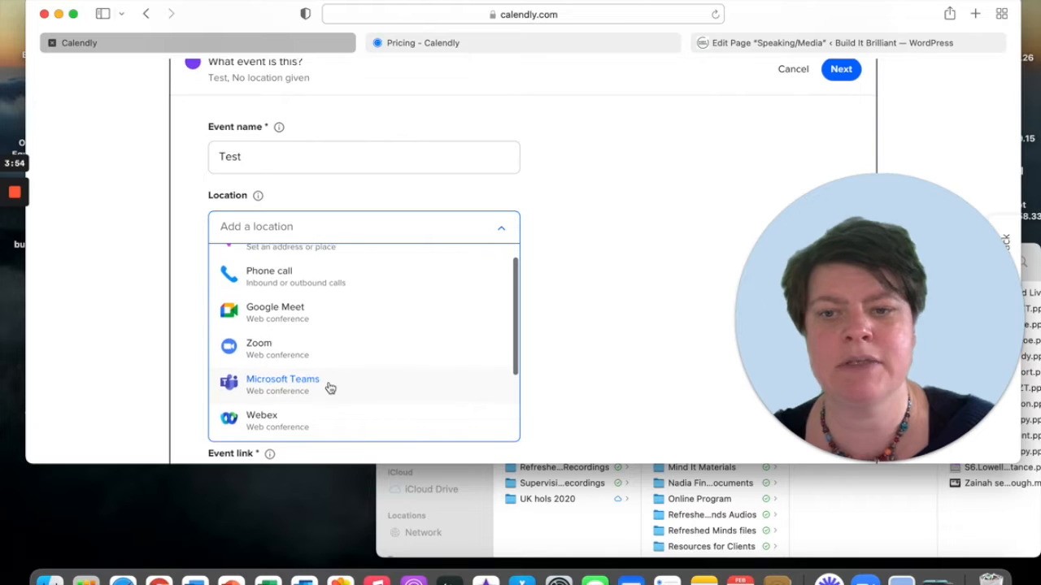
scroll(330, 387, up, 2)
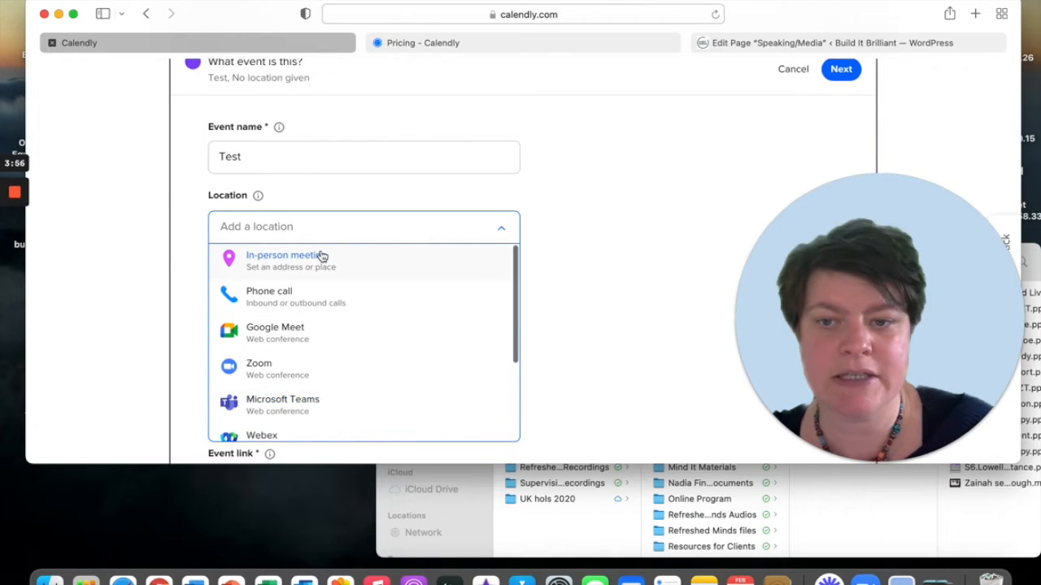
click(556, 315)
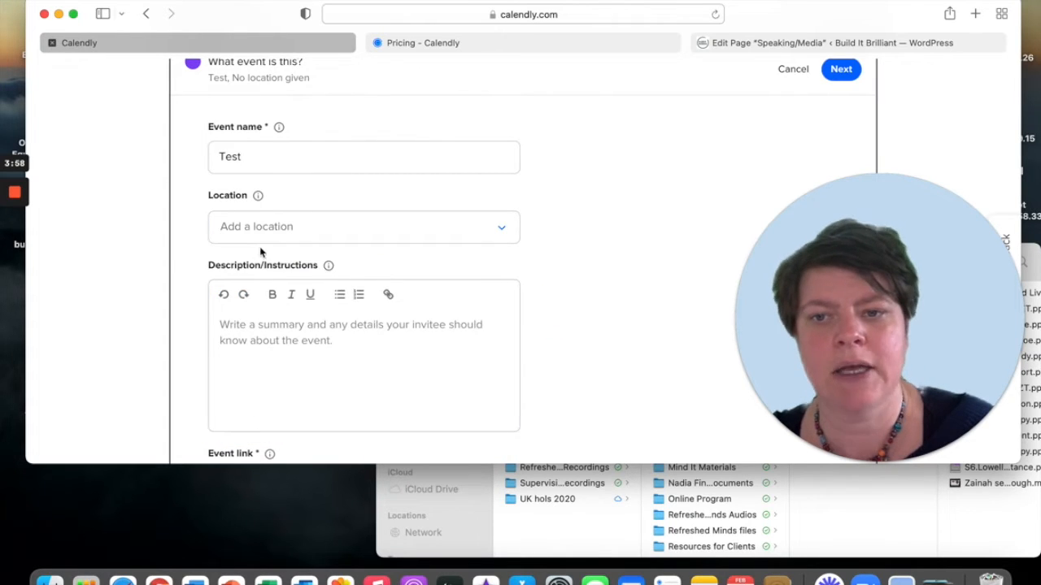
click(271, 226)
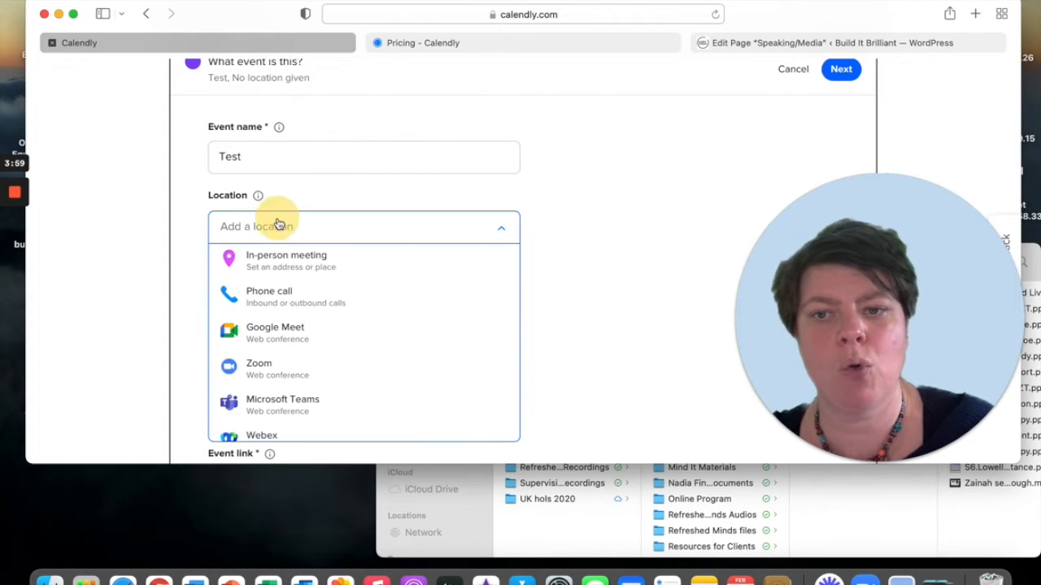
click(275, 371)
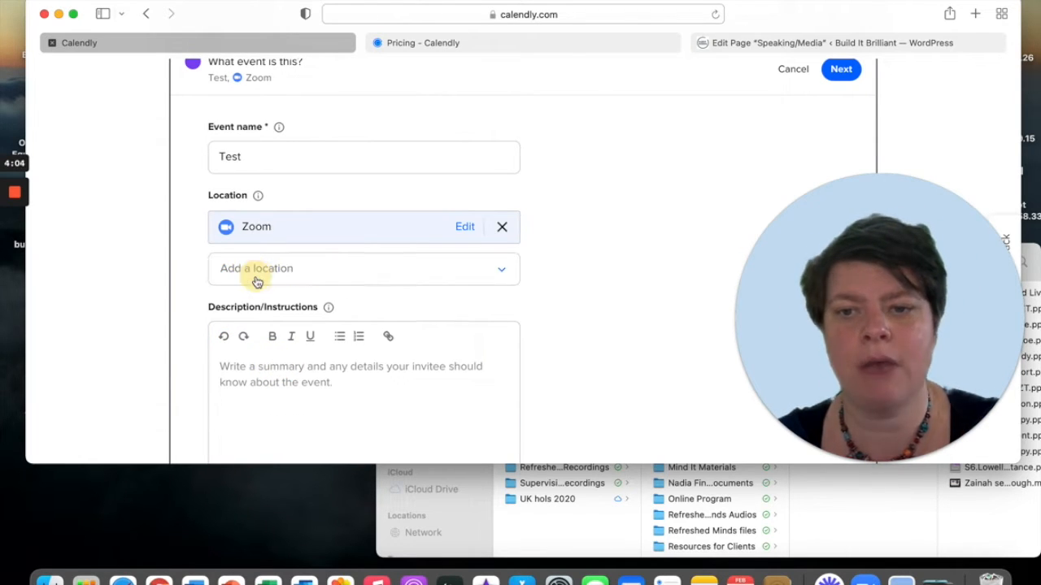
click(257, 280)
click(257, 268)
click(257, 299)
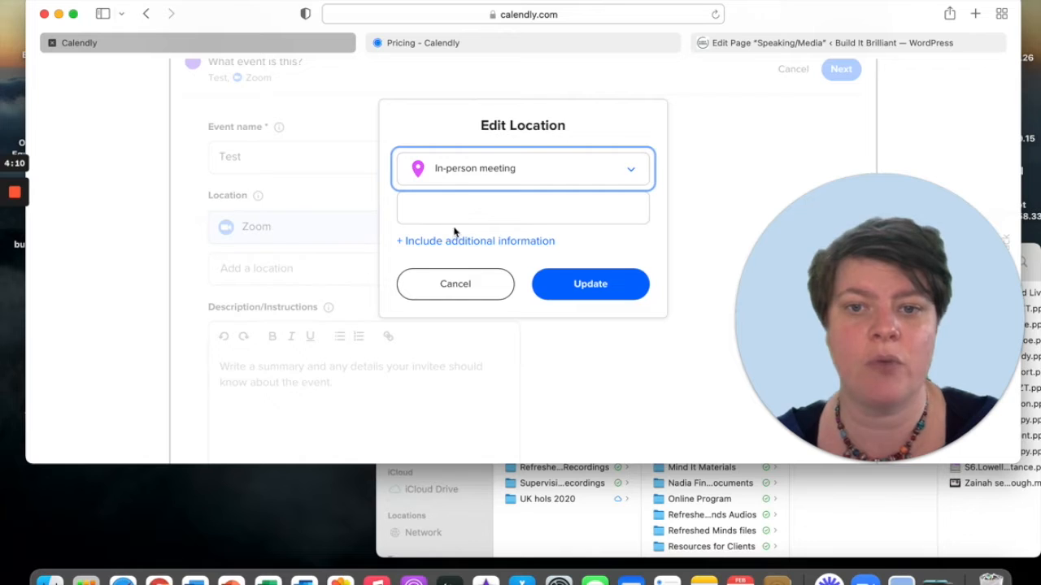
click(455, 284)
- Enter the placeholder text "bvcbvcbvc" as the event's description and select it
scroll(298, 331, down, 3)
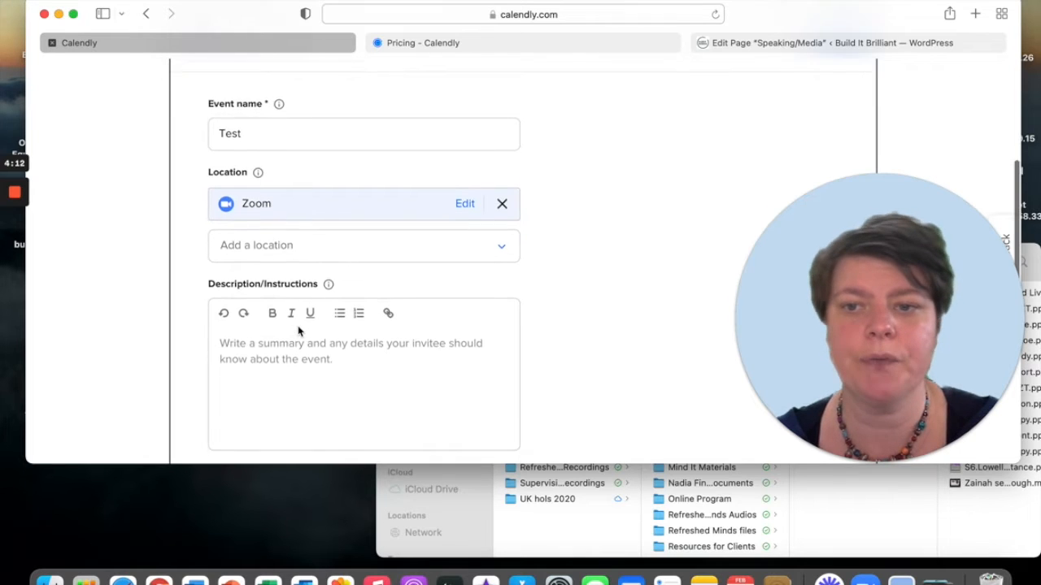
click(243, 288)
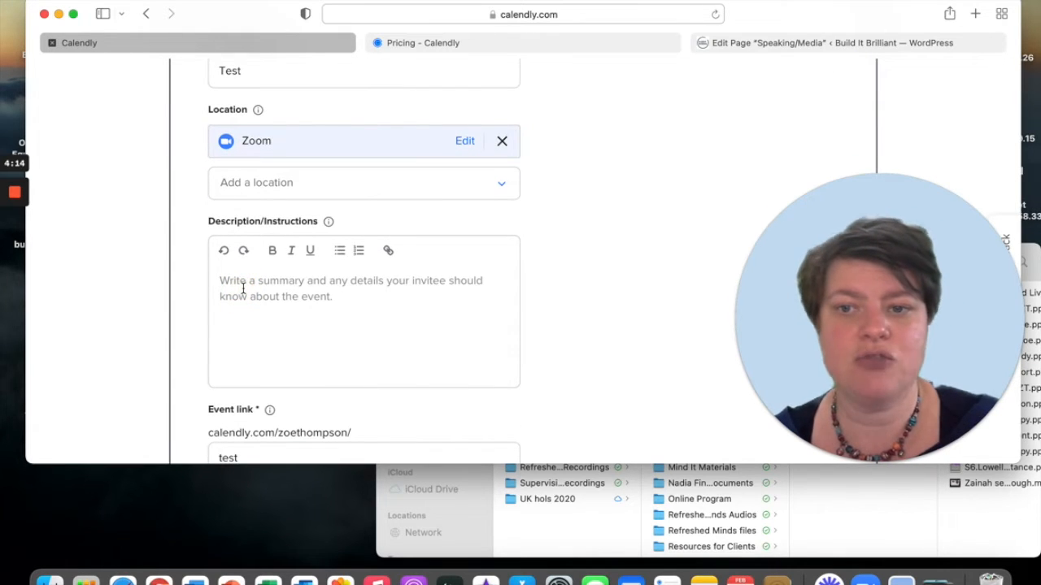
text(bvcbvcbvc)
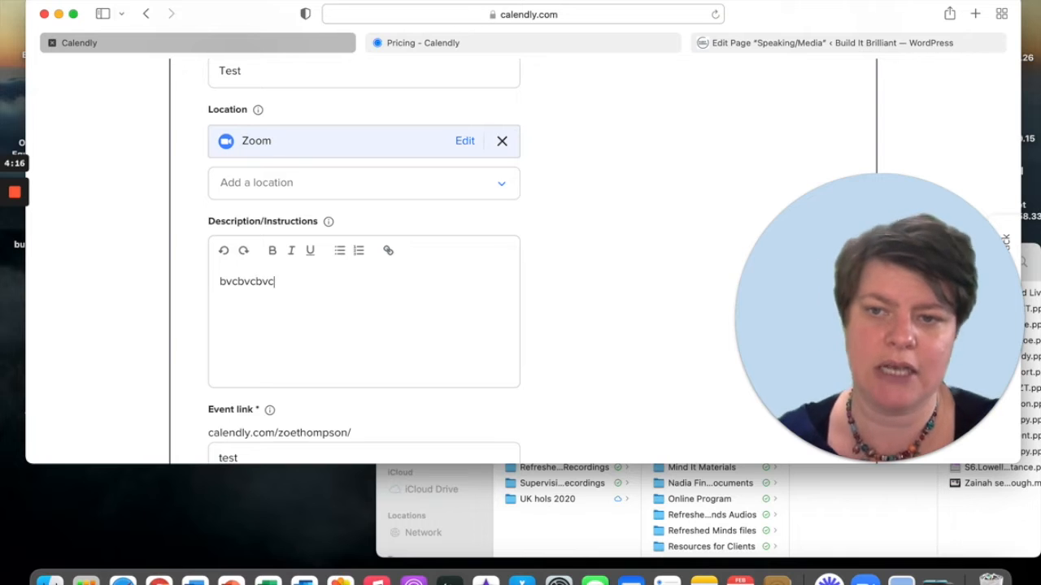
drag(298, 286, 216, 281)
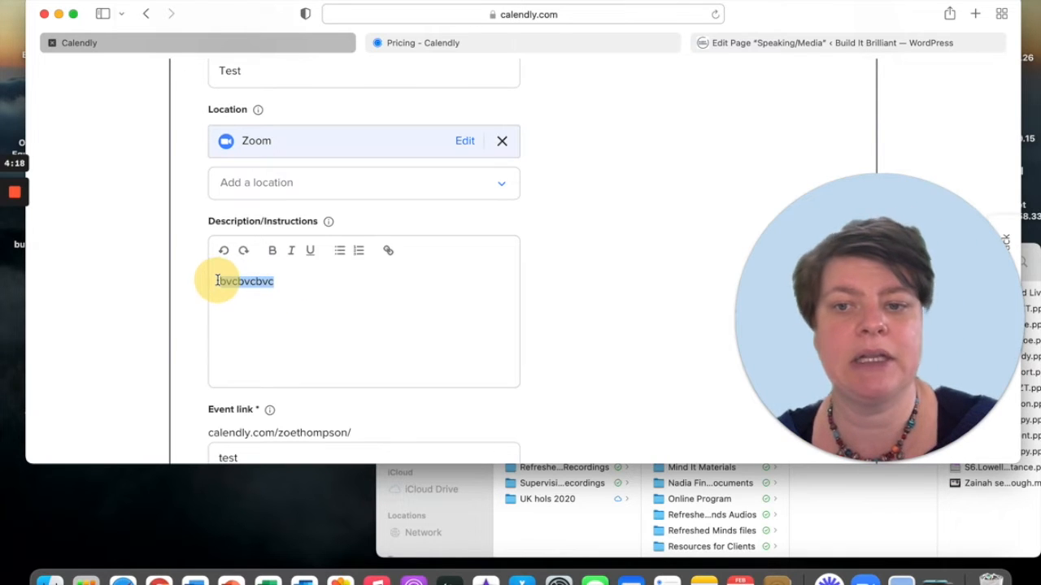
- Review the event link and color, then save the event details and continue to the booking settings
scroll(300, 317, down, 1)
scroll(300, 316, up, 5)
scroll(300, 314, down, 3)
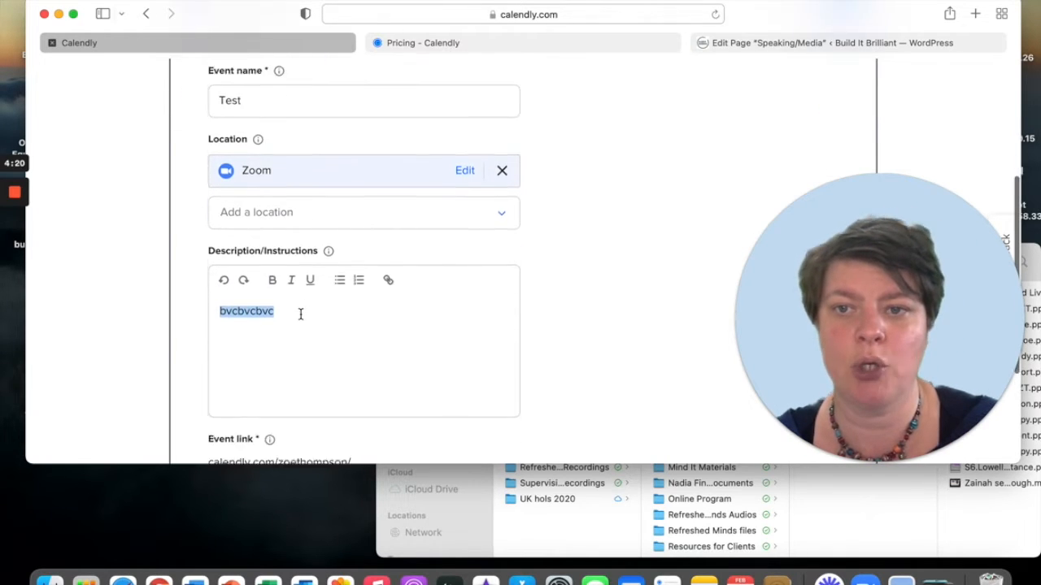
scroll(300, 314, down, 1)
scroll(300, 313, down, 1)
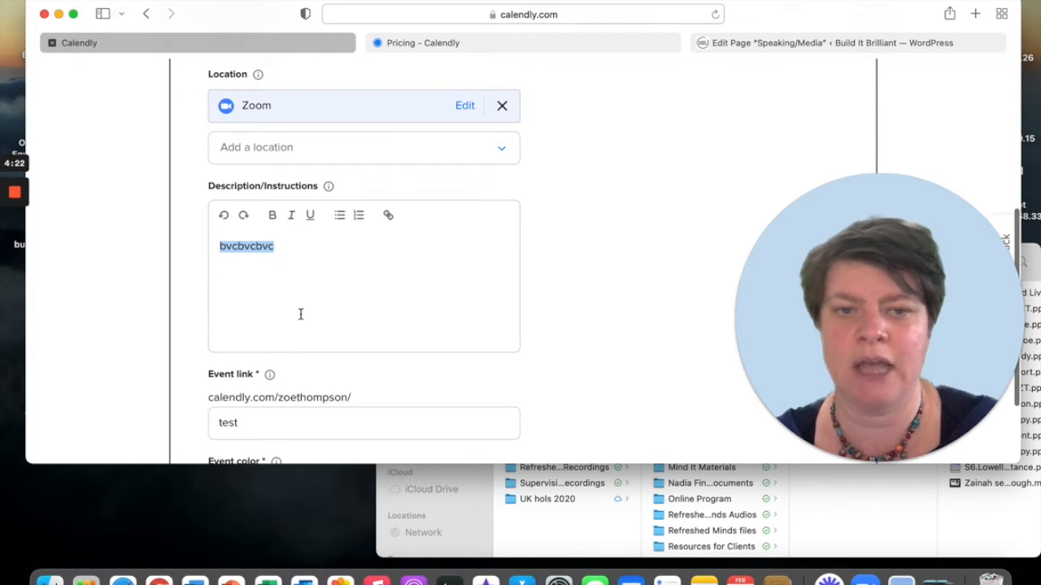
scroll(300, 314, down, 4)
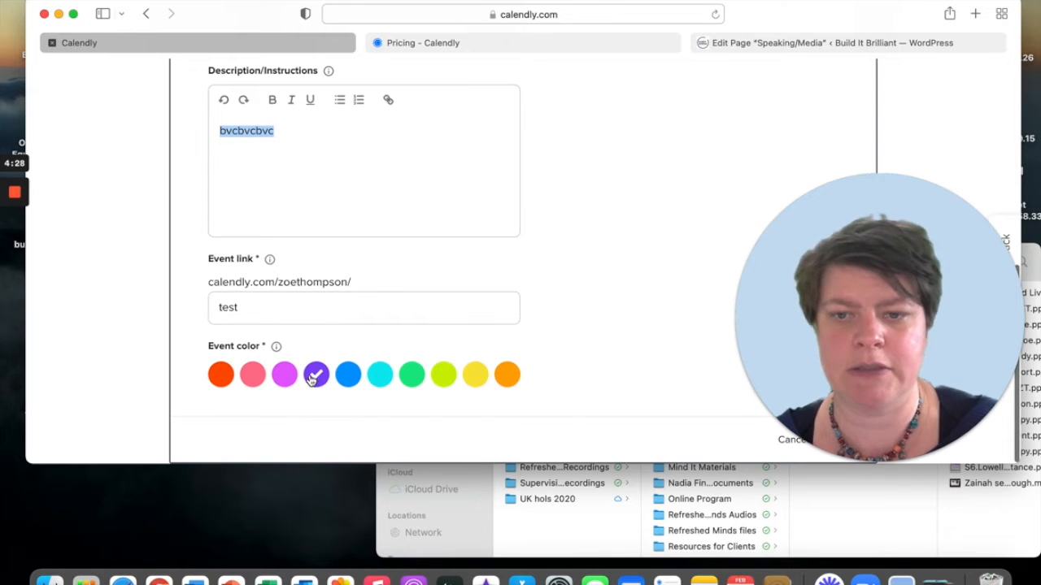
drag(825, 301, 846, 139)
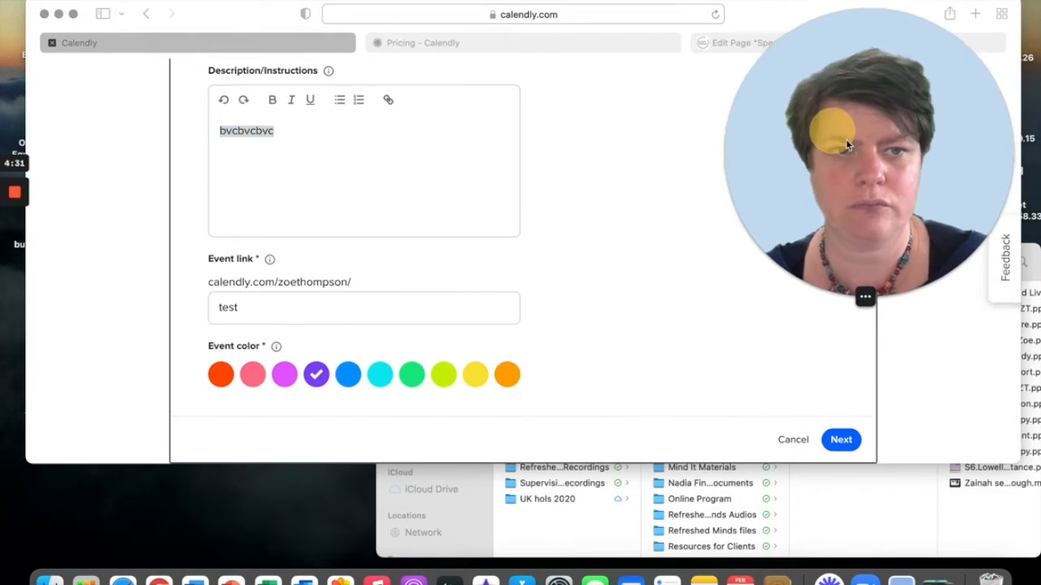
click(845, 441)
click(845, 441)
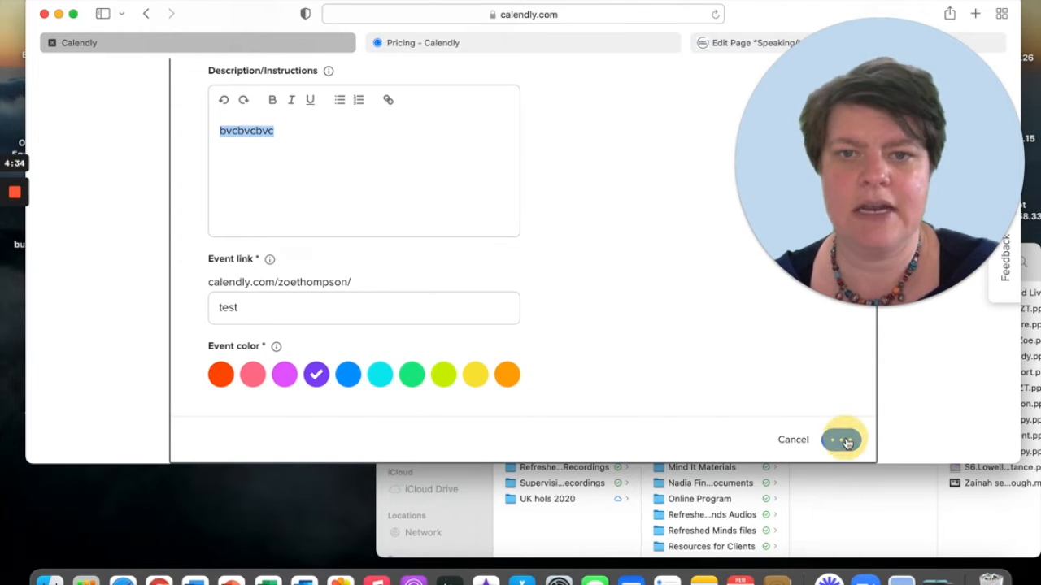
- Set the date range so invitees can schedule indefinitely into the future
scroll(393, 231, up, 10)
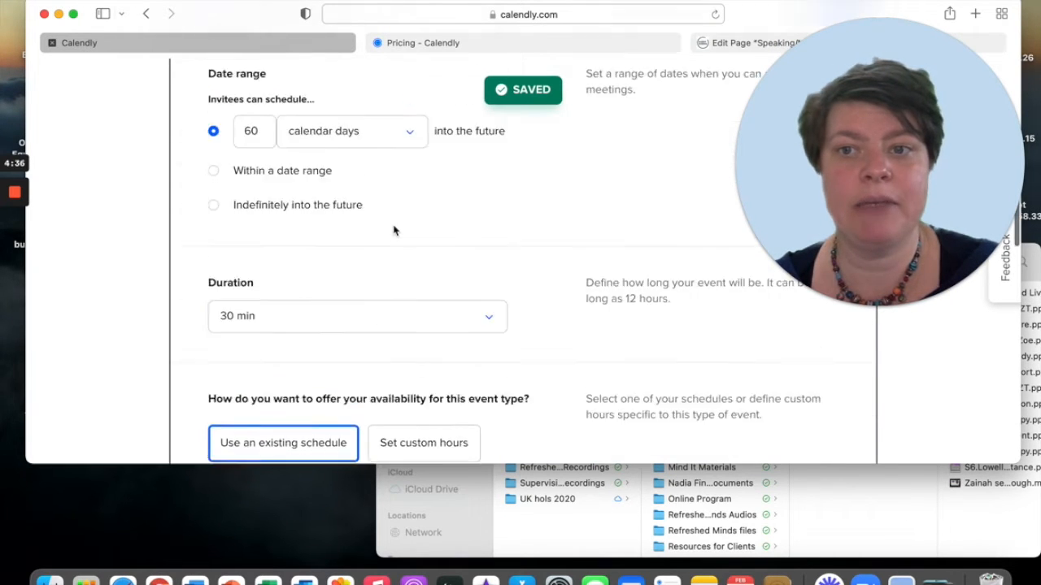
scroll(393, 231, down, 2)
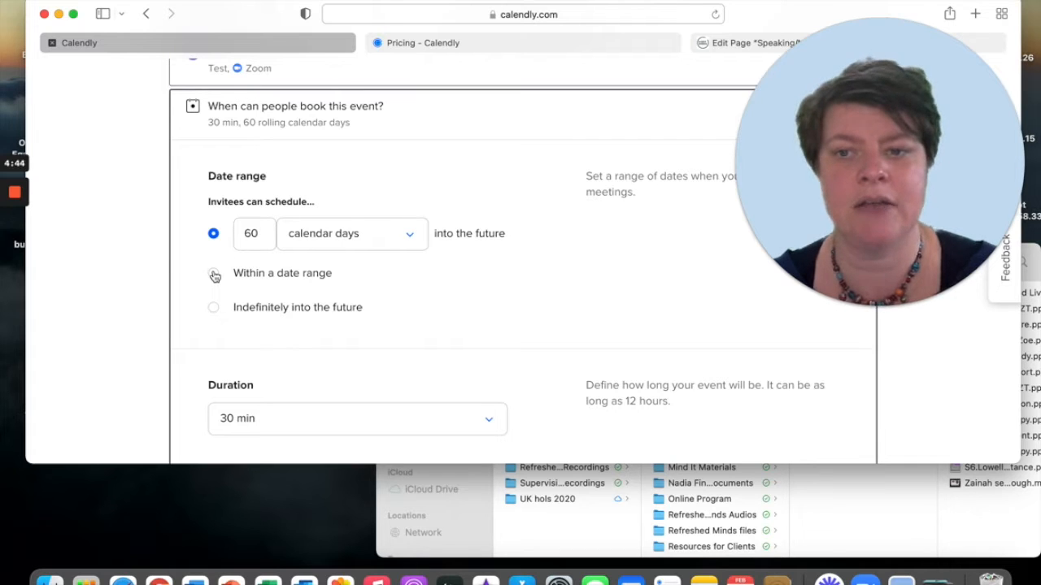
click(216, 310)
- Set the event's duration to 60 min
scroll(360, 341, down, 4)
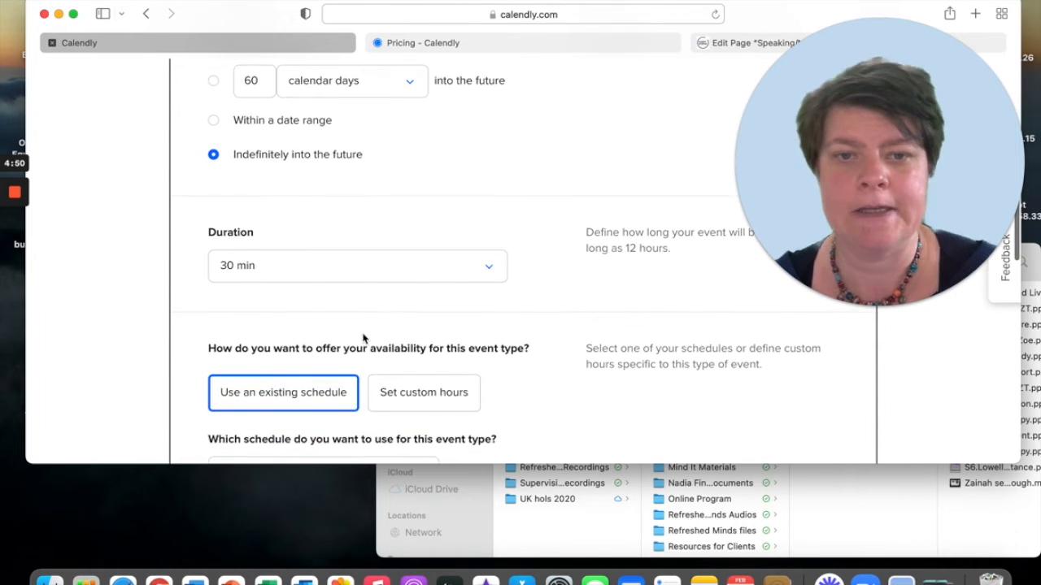
click(366, 270)
scroll(347, 358, down, 1)
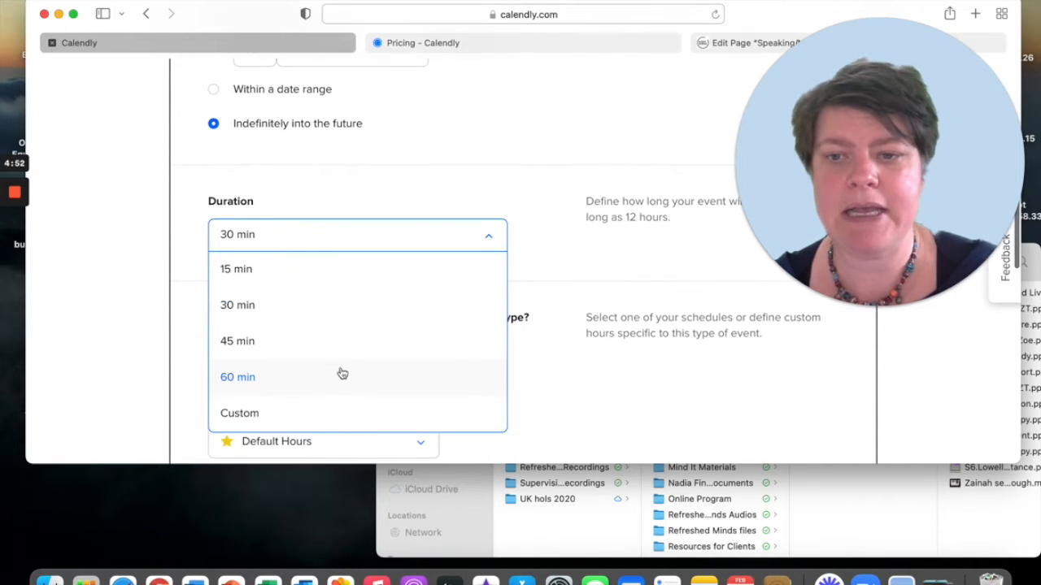
click(343, 374)
- Base the event's availability on the existing BiB days schedule and review its weekly hours
scroll(220, 297, down, 2)
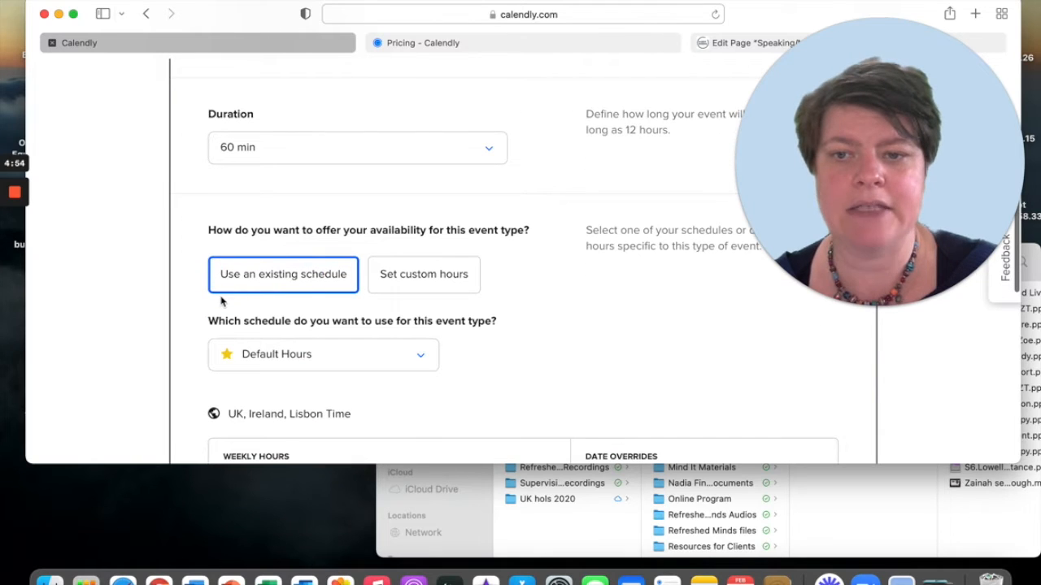
click(290, 274)
scroll(291, 275, down, 4)
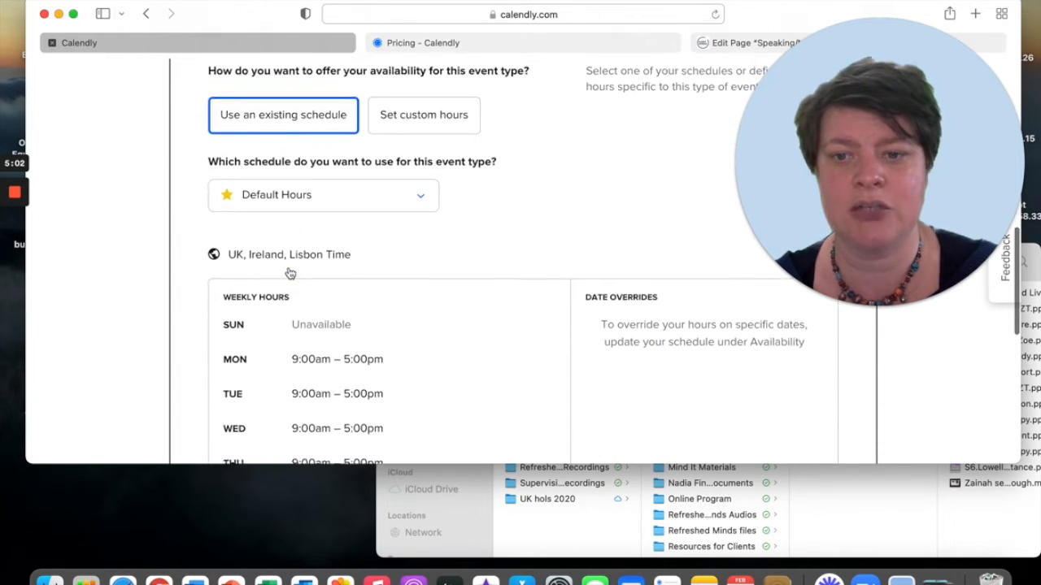
scroll(339, 397, down, 2)
scroll(339, 397, up, 5)
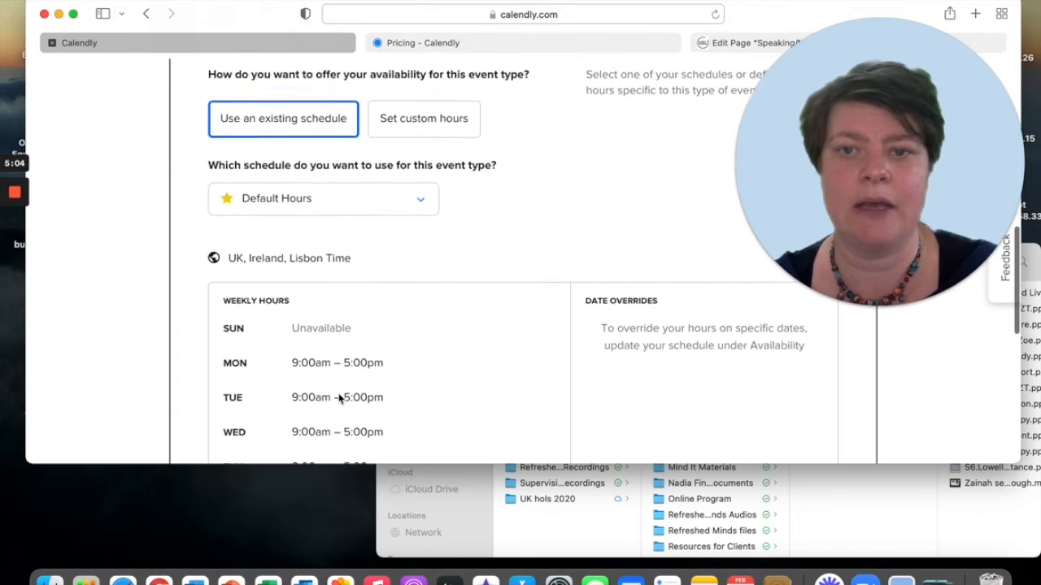
scroll(357, 367, up, 1)
click(421, 336)
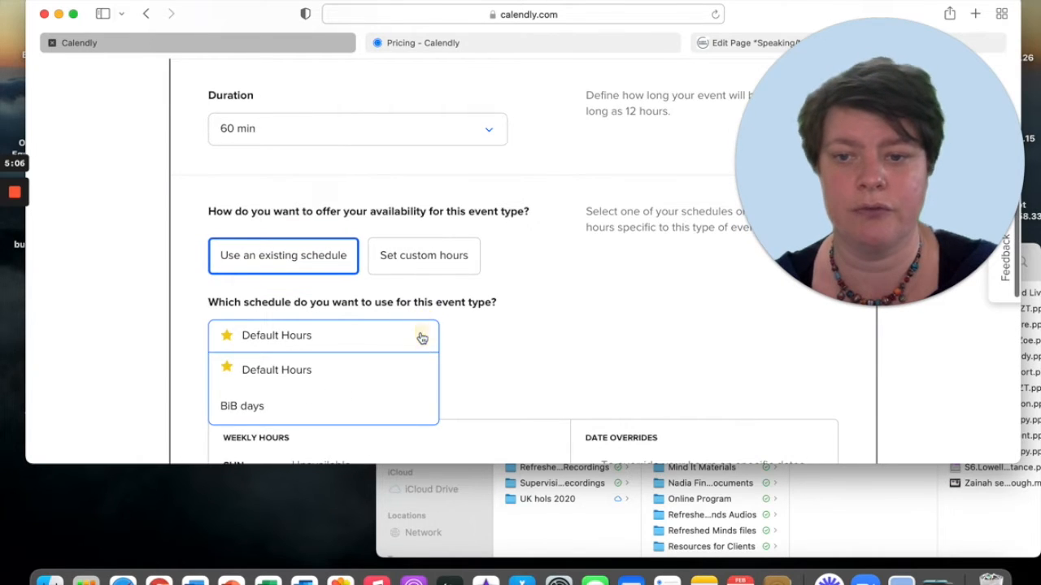
click(287, 409)
scroll(516, 344, down, 5)
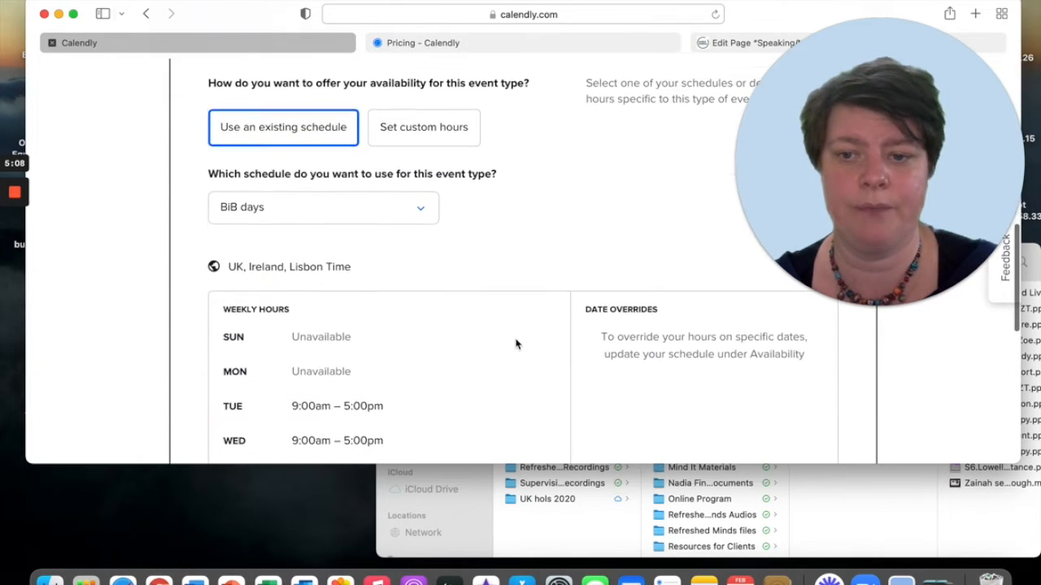
scroll(515, 344, down, 1)
scroll(515, 344, up, 1)
scroll(516, 344, down, 3)
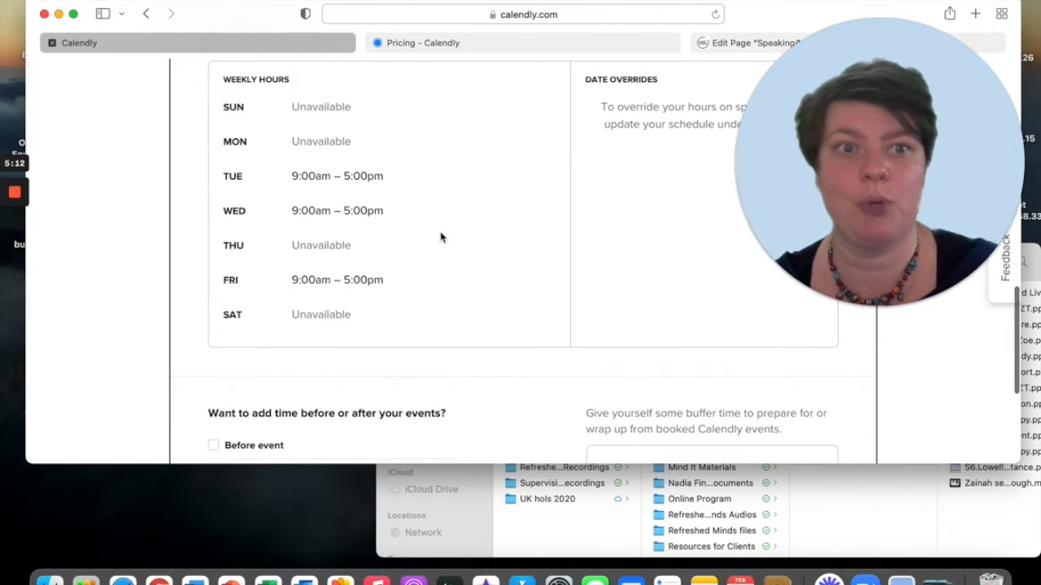
- Switch the availability to custom hours, look through the calendar and open the edit options for Monday 28 February
scroll(440, 237, up, 5)
click(438, 156)
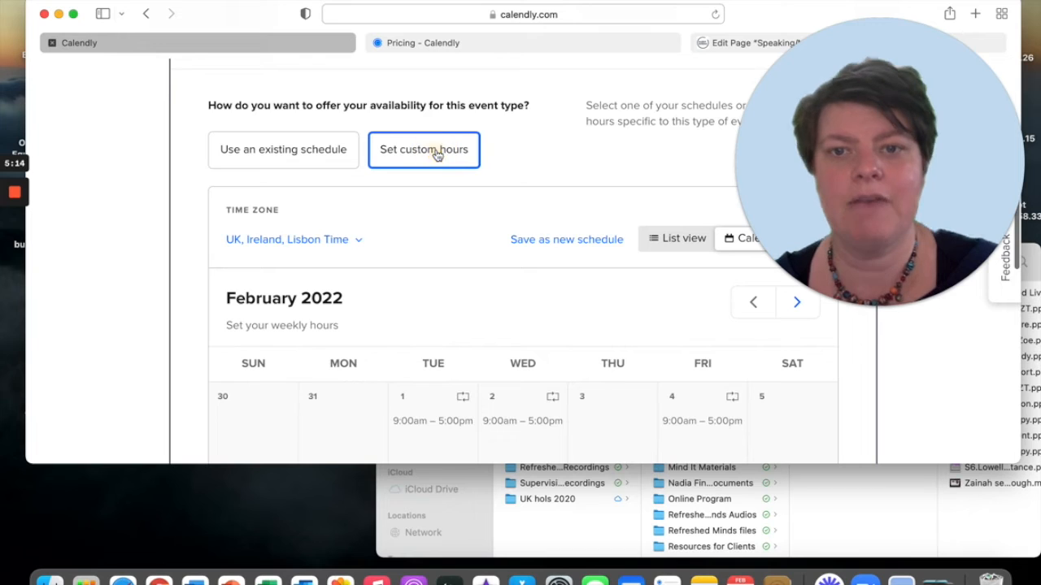
scroll(473, 269, down, 4)
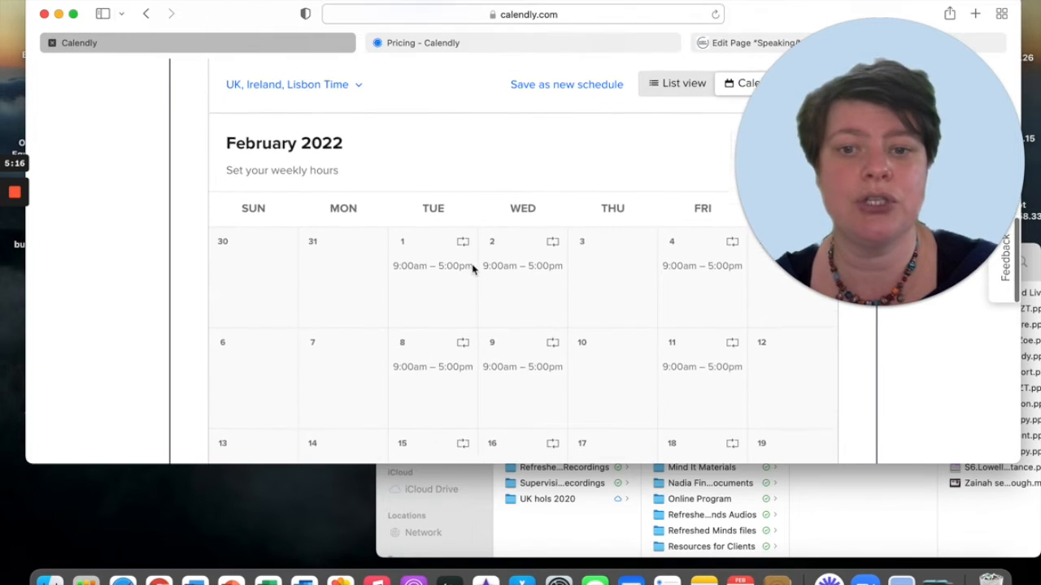
scroll(472, 269, down, 1)
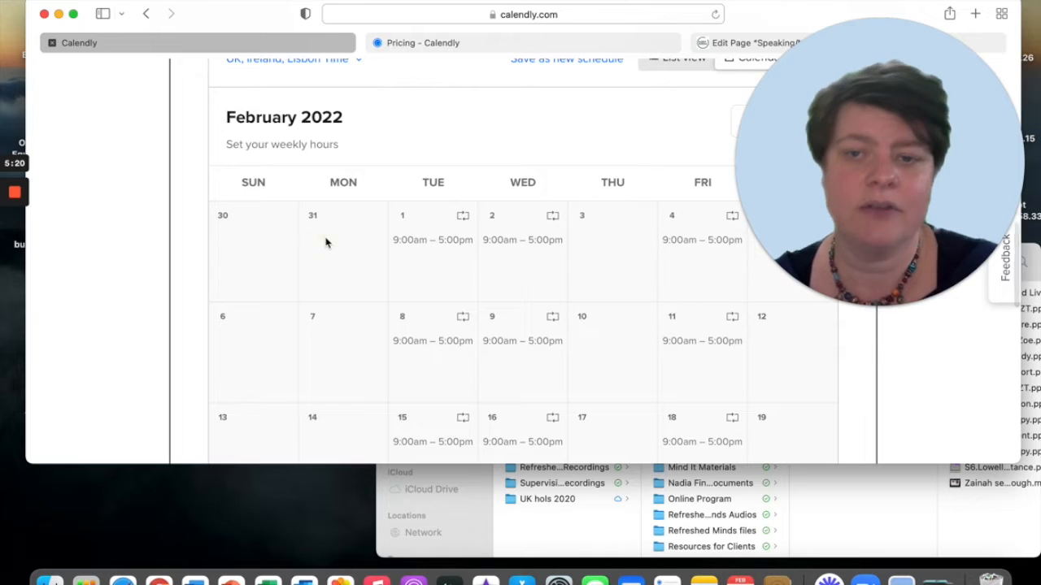
scroll(334, 252, up, 1)
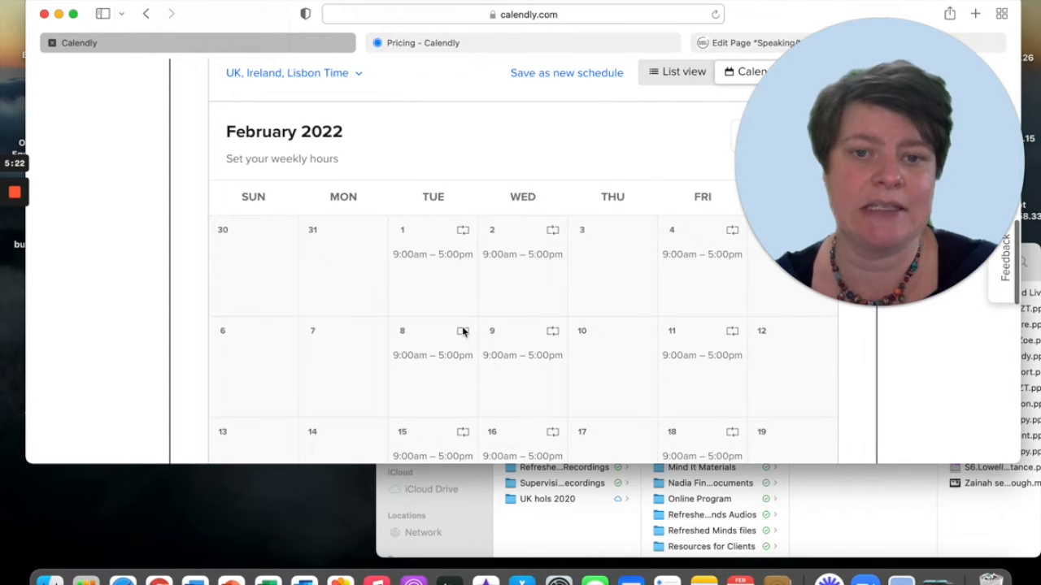
scroll(438, 321, down, 10)
scroll(463, 331, down, 1)
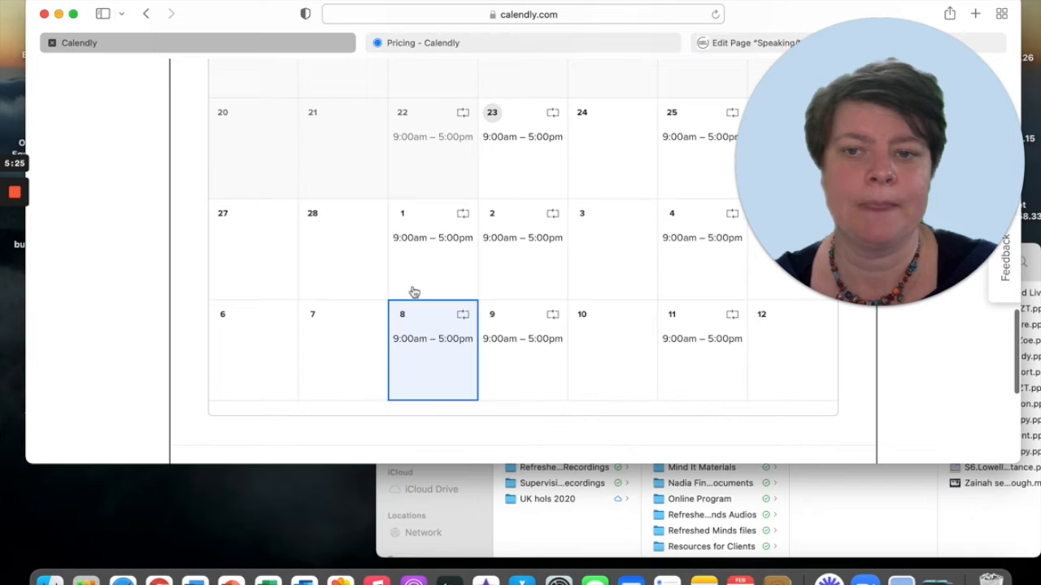
click(342, 267)
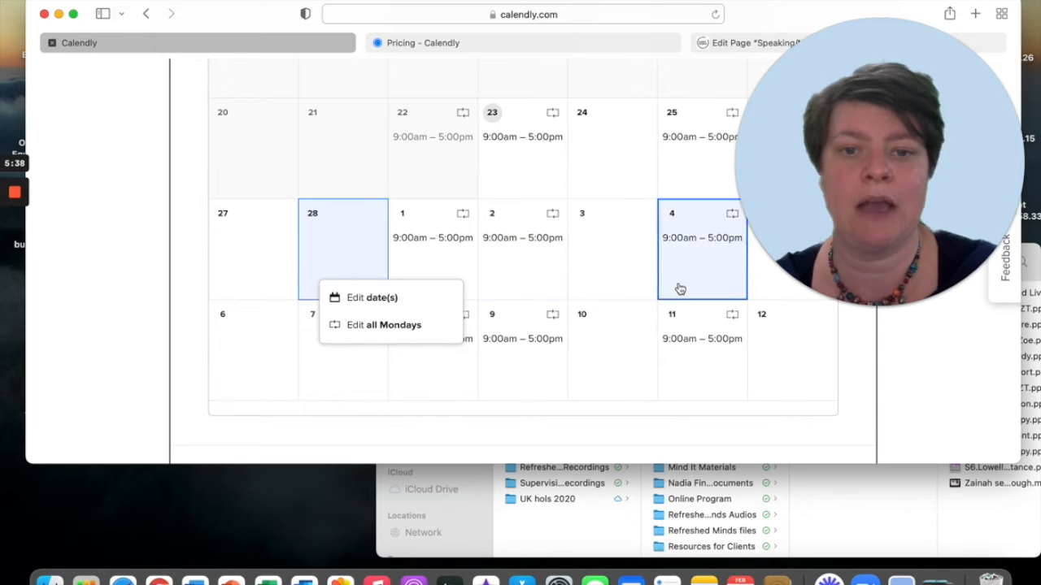
scroll(533, 272, up, 10)
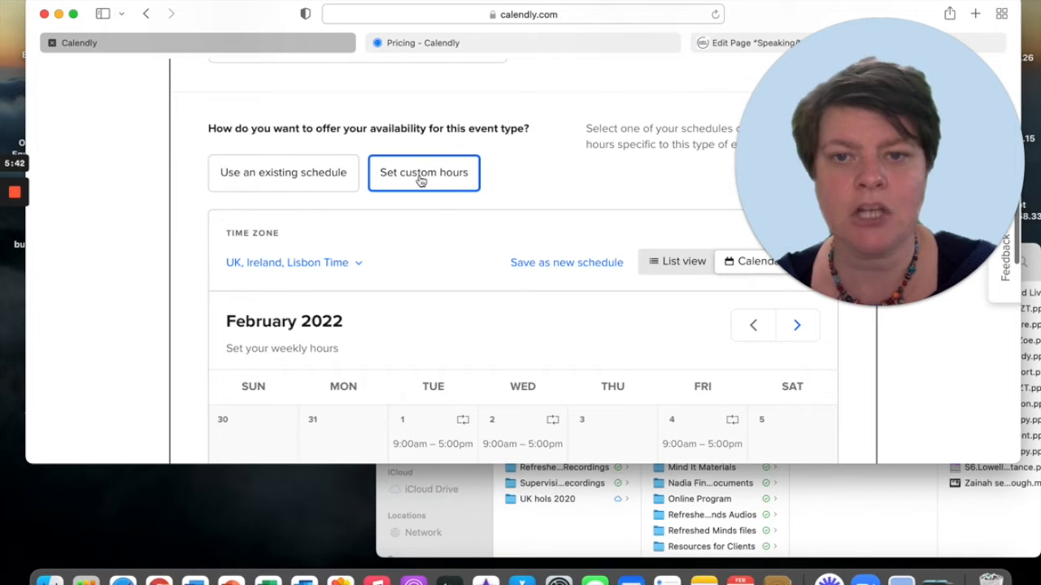
- Switch the event's availability back to an existing schedule and review its weekly hours
click(260, 176)
scroll(301, 309, down, 5)
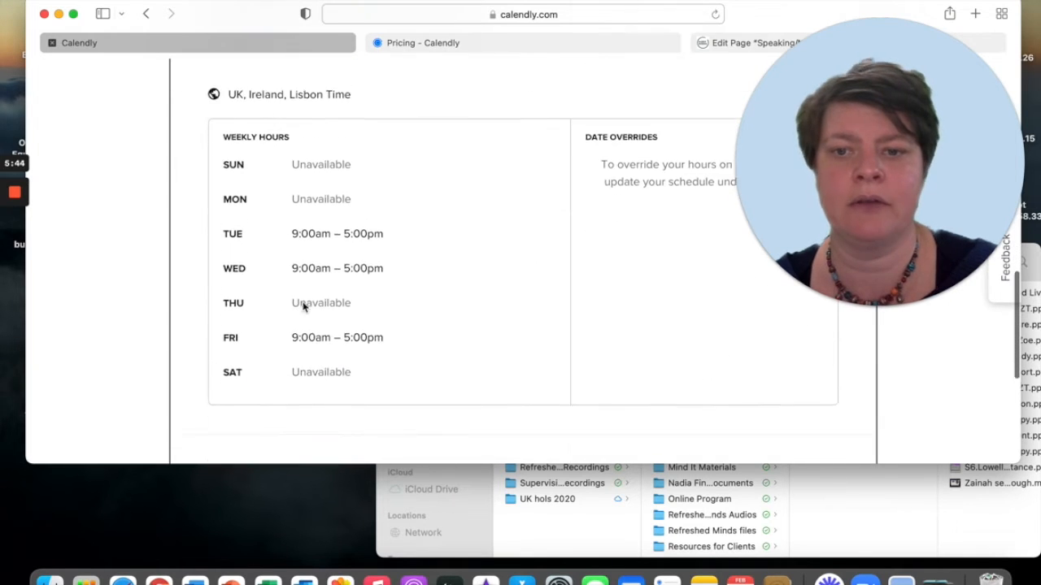
scroll(302, 305, down, 3)
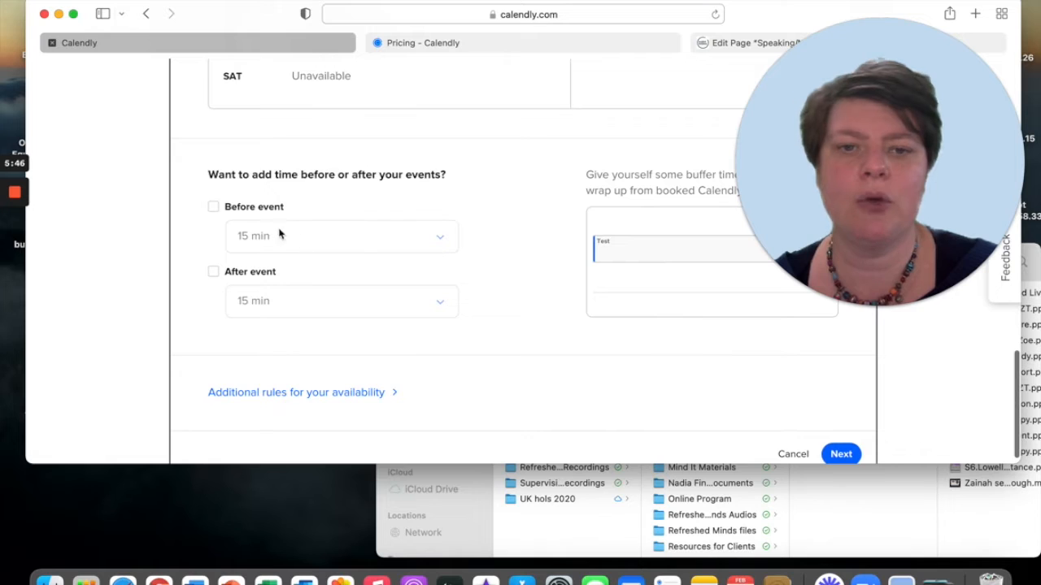
- Add a 15-minute buffer both before and after the event and save the booking settings
click(214, 208)
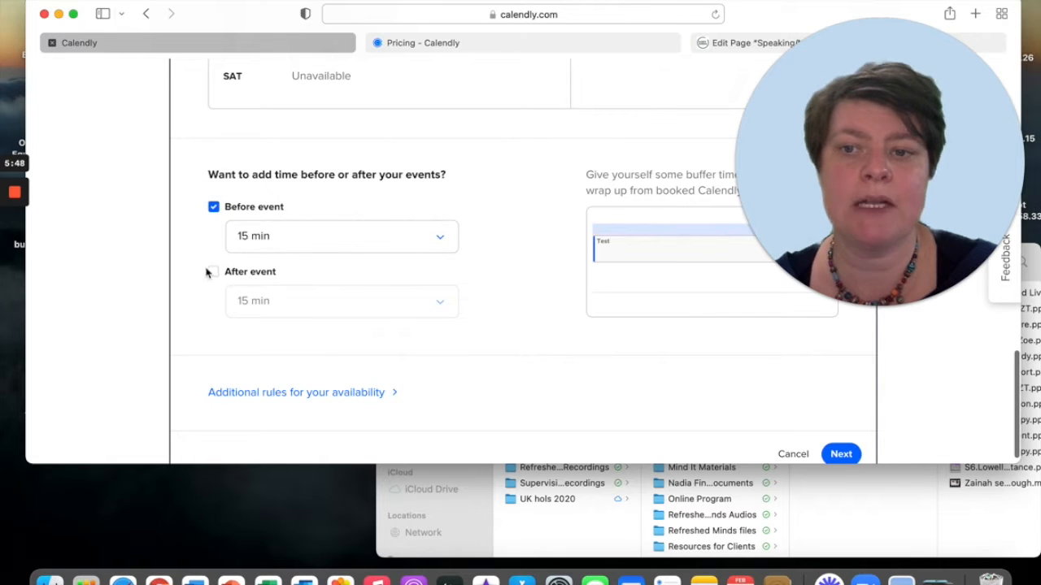
click(213, 272)
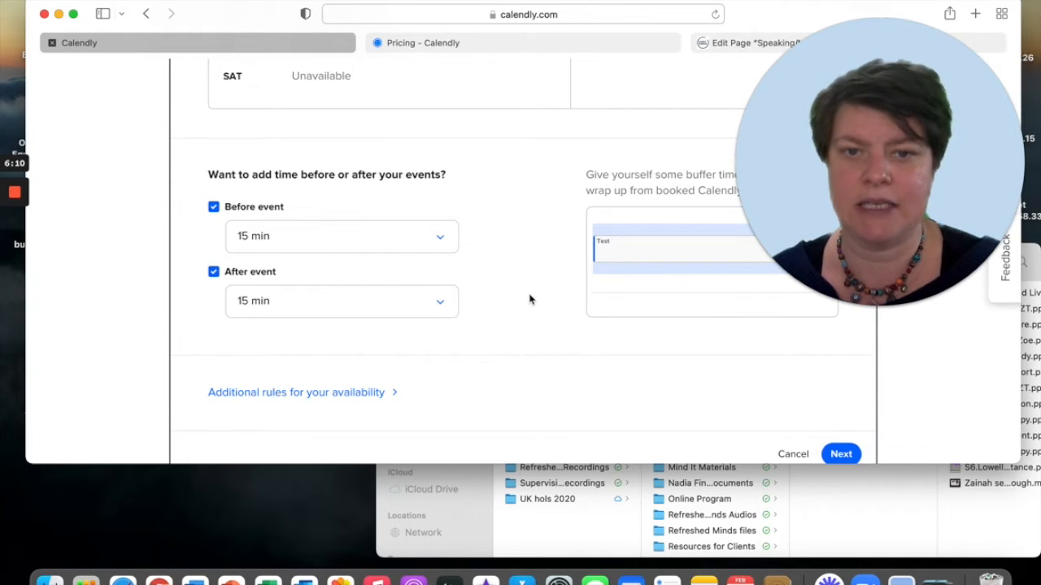
scroll(529, 300, down, 2)
click(842, 440)
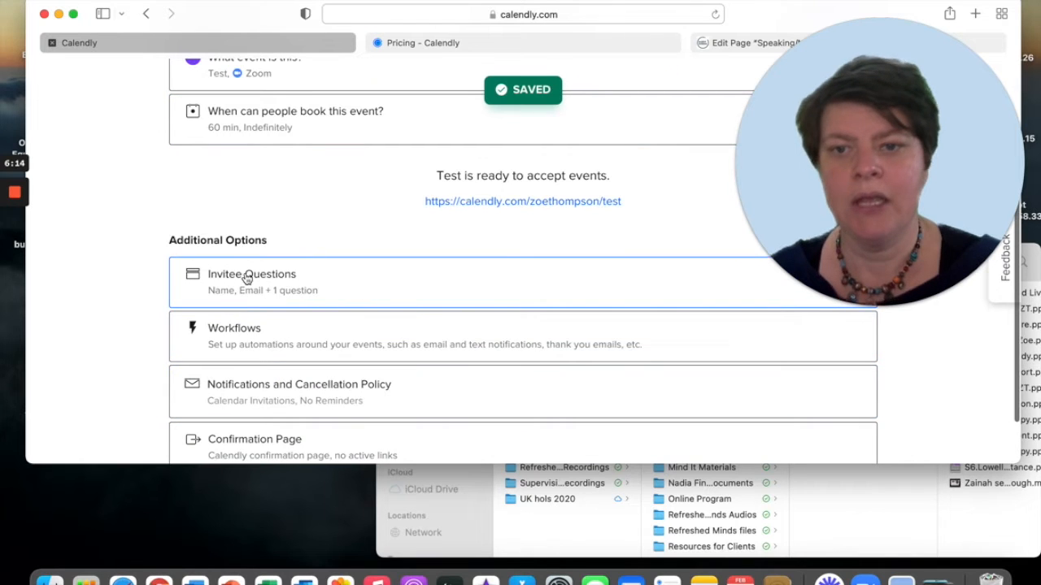
- Review the event's invitee questions for name, email and meeting preparation, and save them as they are
click(247, 278)
scroll(422, 298, down, 5)
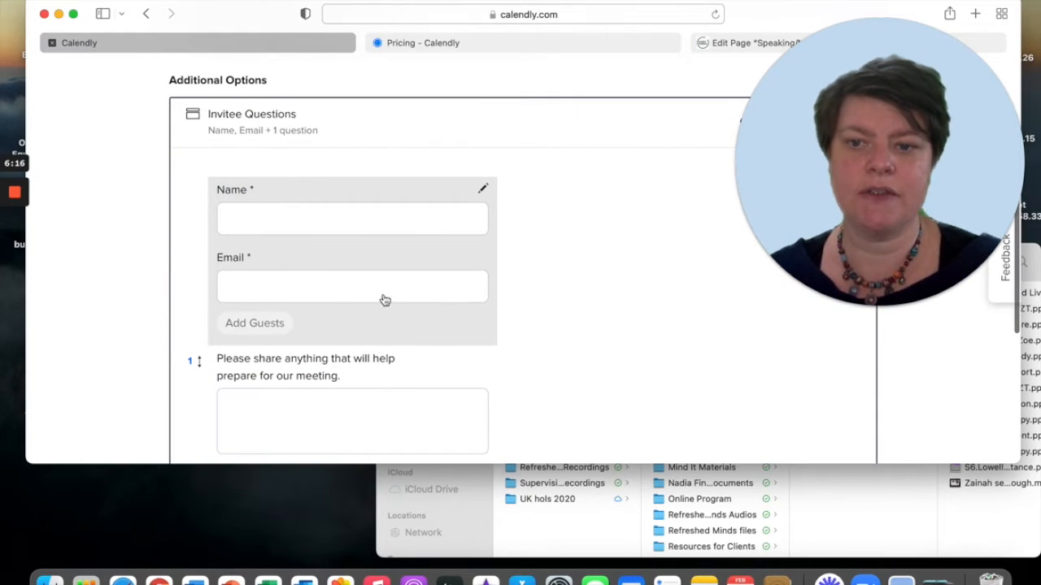
scroll(358, 382, down, 1)
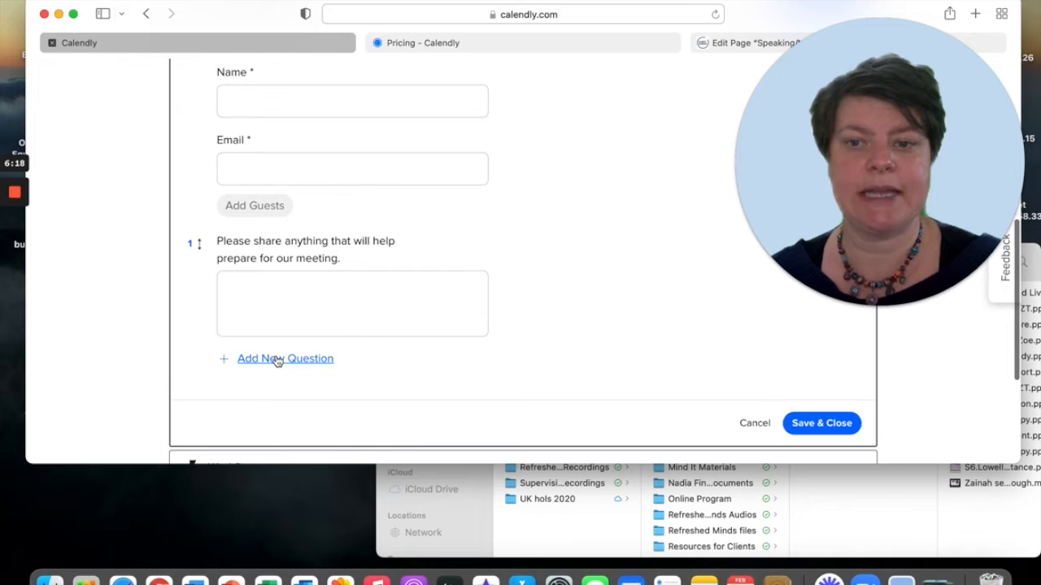
scroll(407, 255, up, 3)
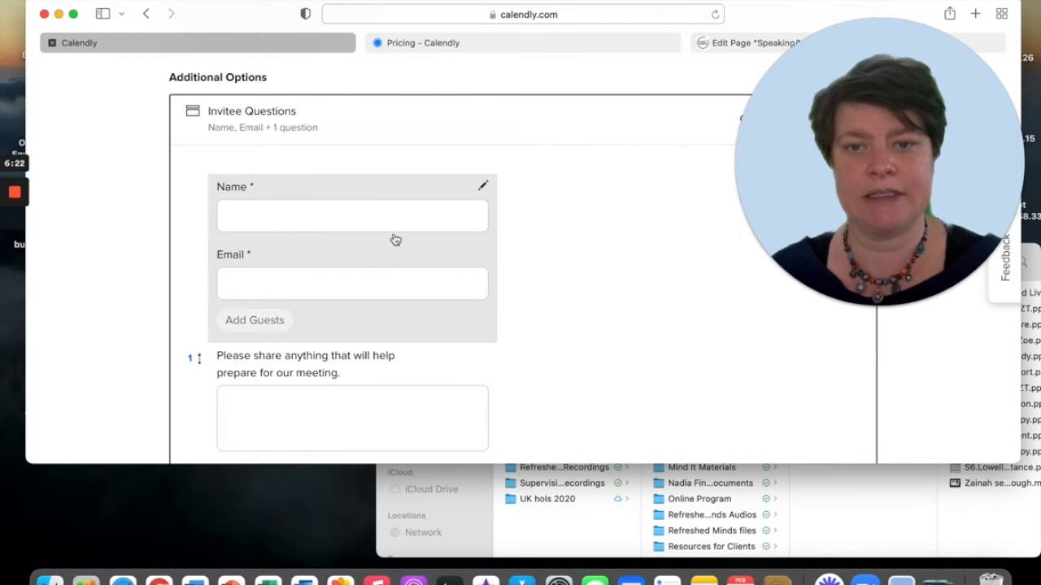
scroll(395, 240, down, 2)
scroll(396, 240, down, 4)
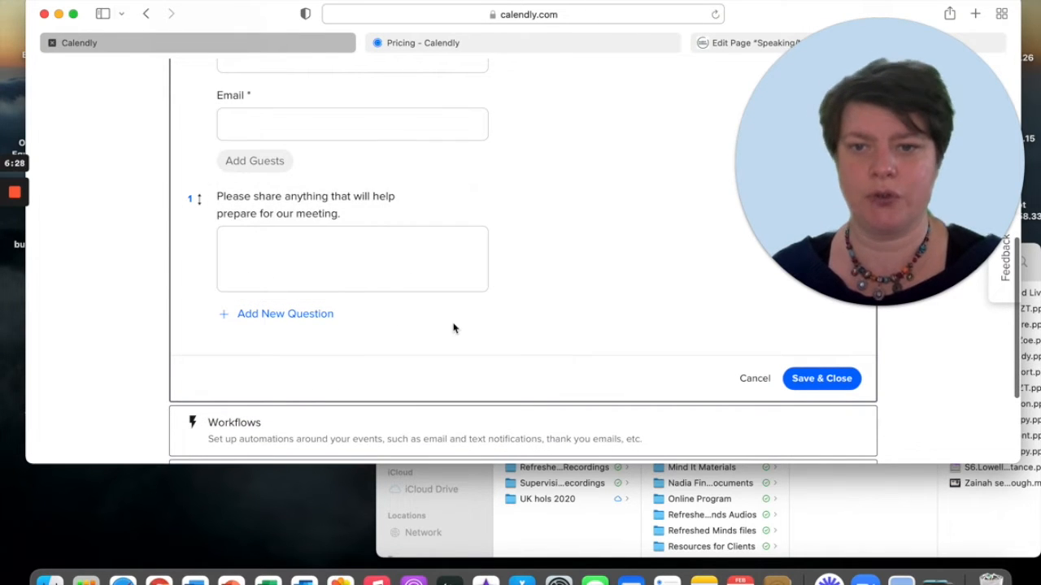
click(813, 379)
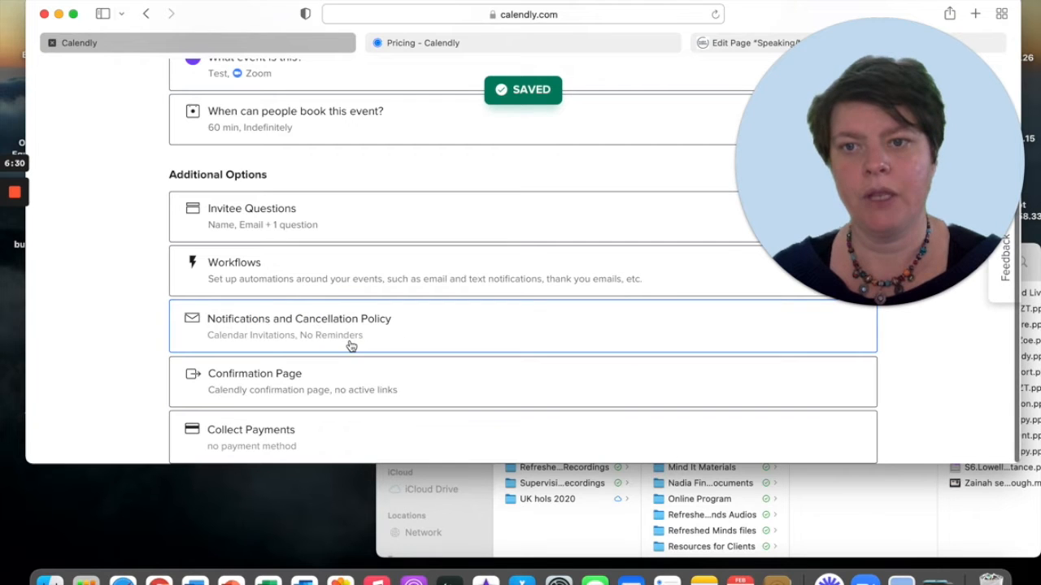
- Check the event's workflow options and bring up the list of workflows for all event types
click(286, 274)
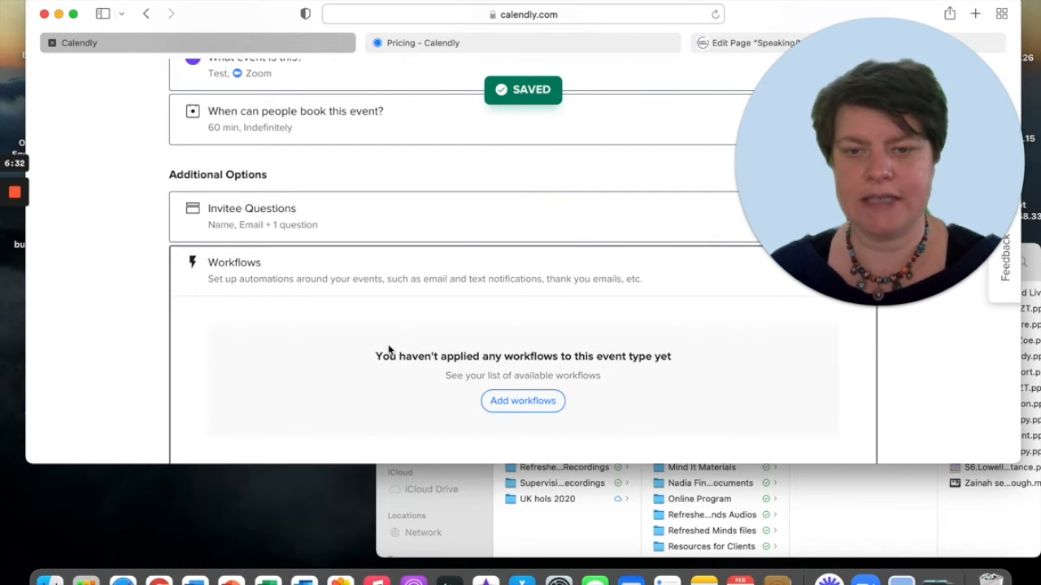
scroll(389, 389, down, 1)
scroll(389, 391, down, 3)
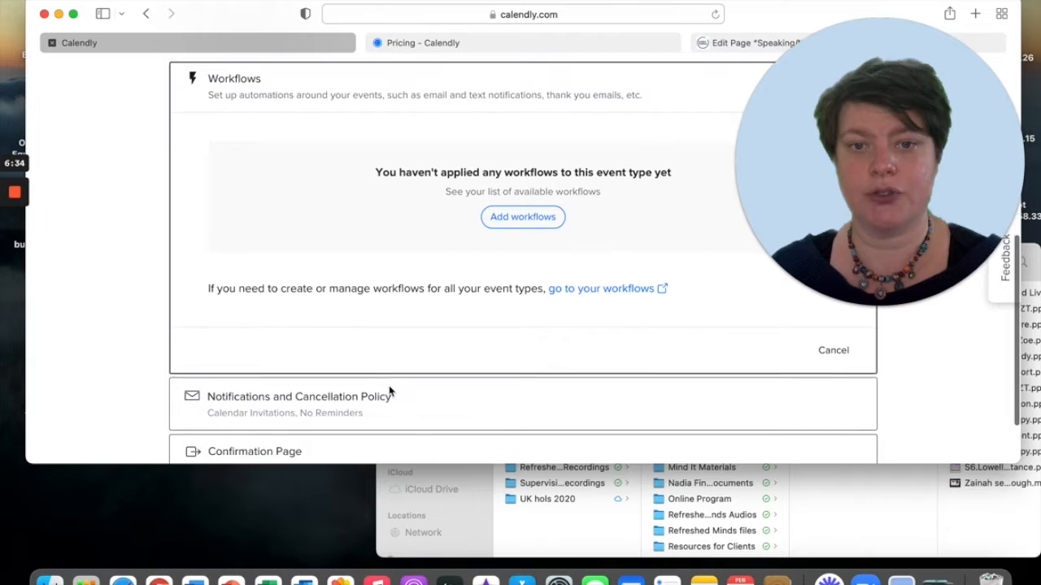
scroll(388, 391, up, 4)
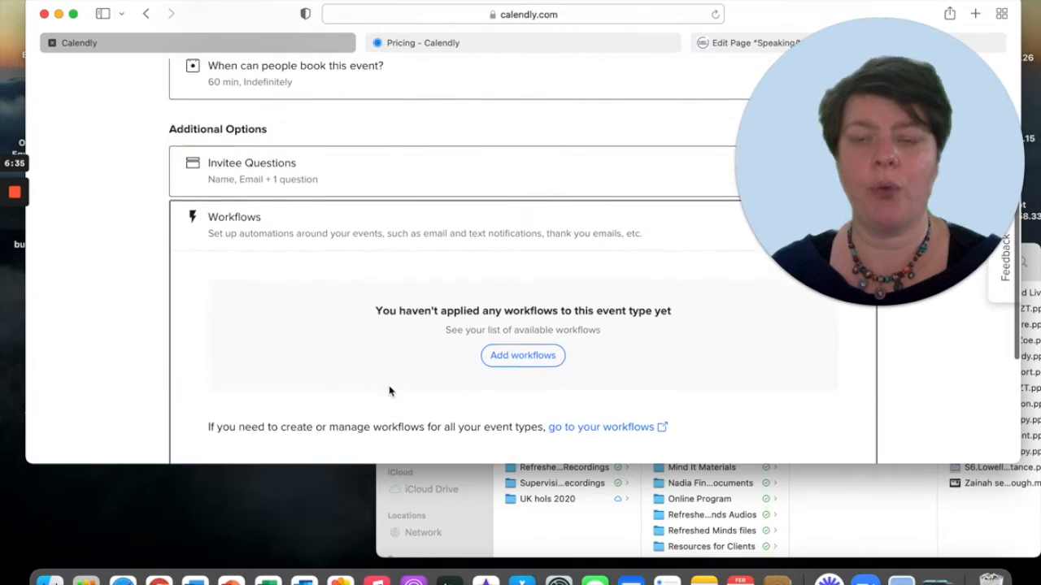
click(512, 396)
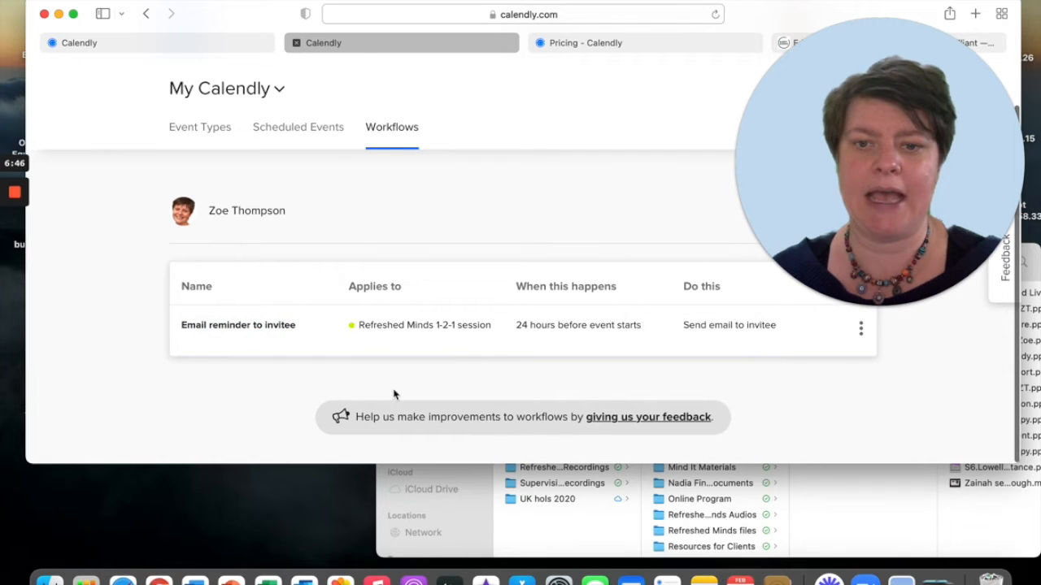
drag(860, 151, 878, 372)
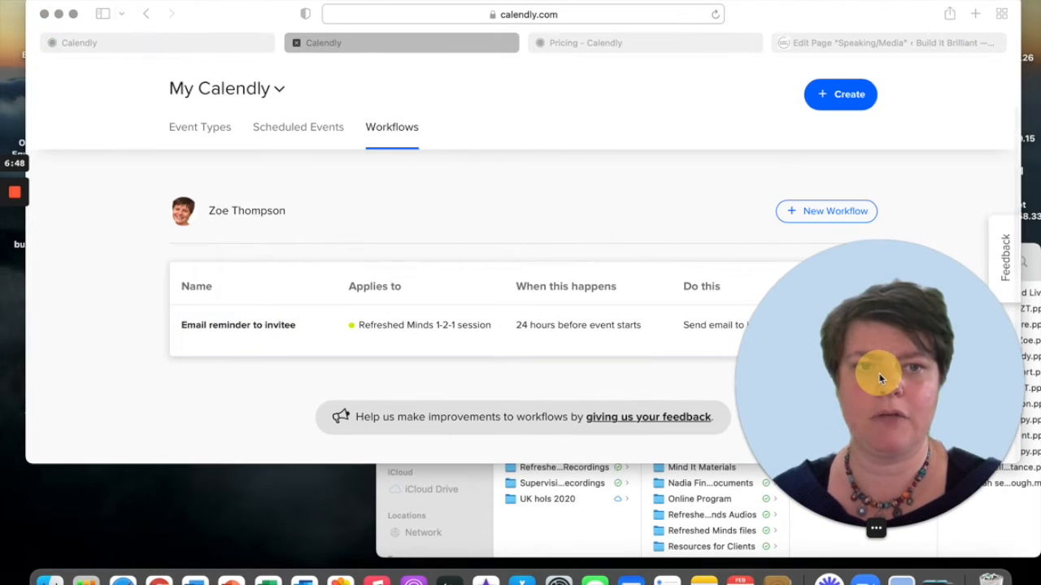
- Start a new workflow and look through the available email and text templates
click(801, 213)
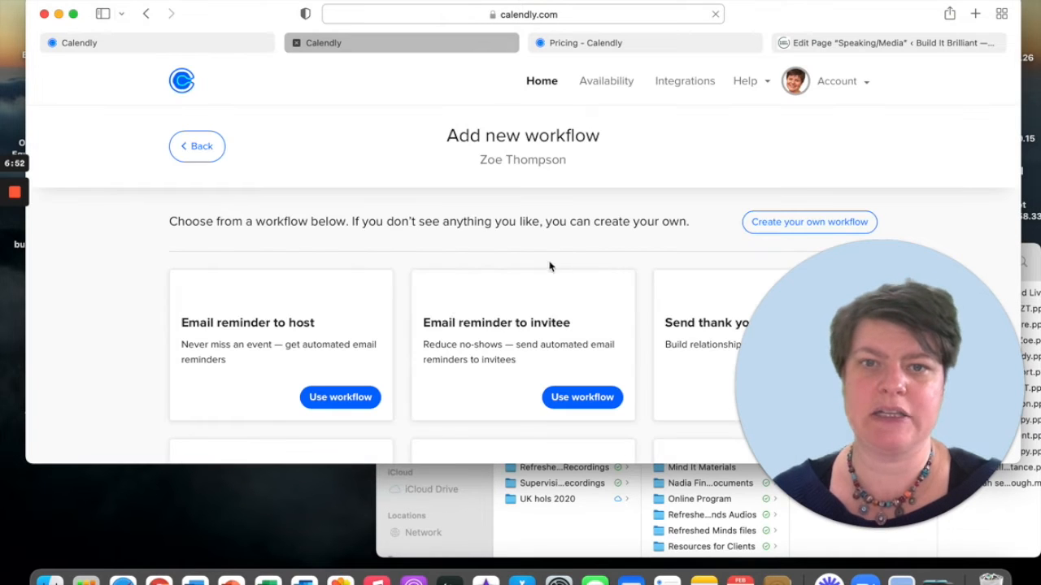
scroll(329, 340, down, 5)
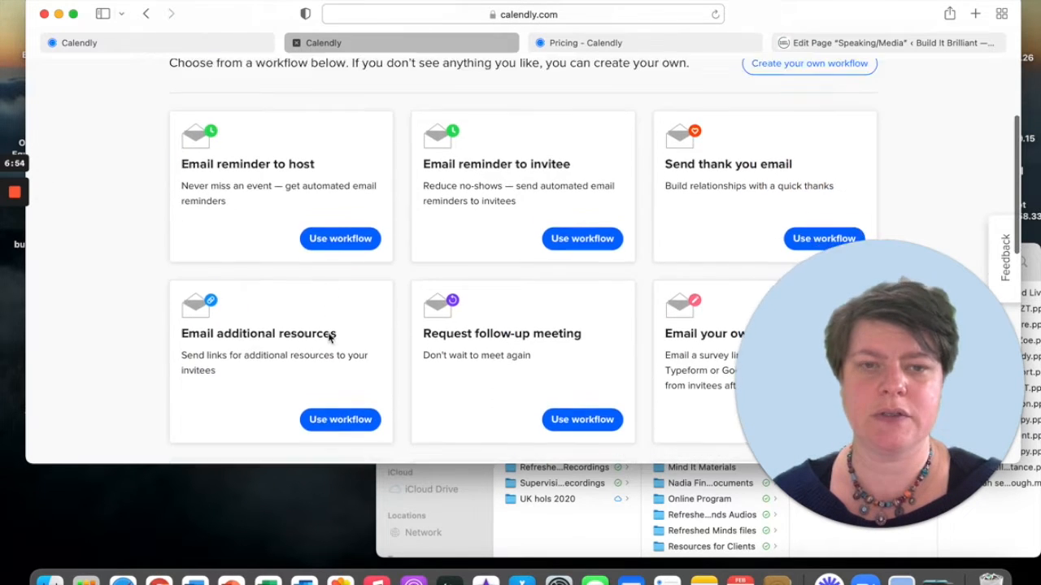
scroll(329, 338, down, 4)
scroll(329, 338, down, 7)
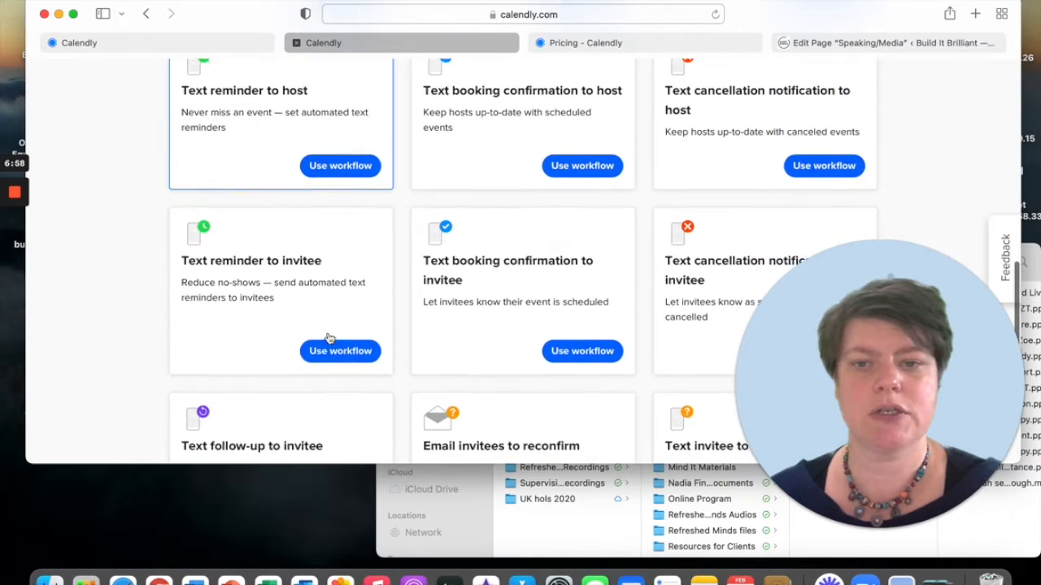
scroll(330, 338, down, 5)
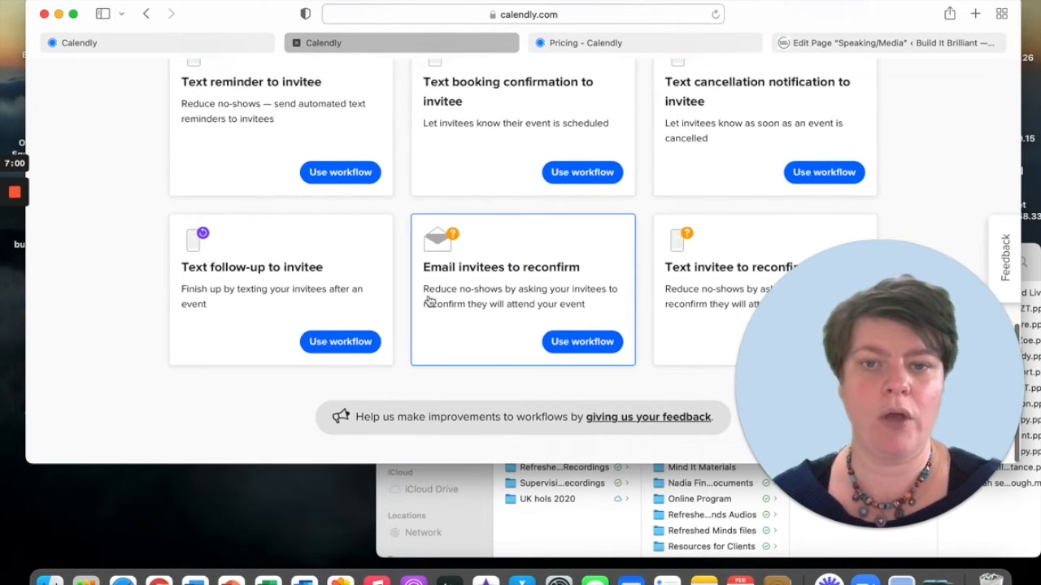
scroll(541, 303, up, 12)
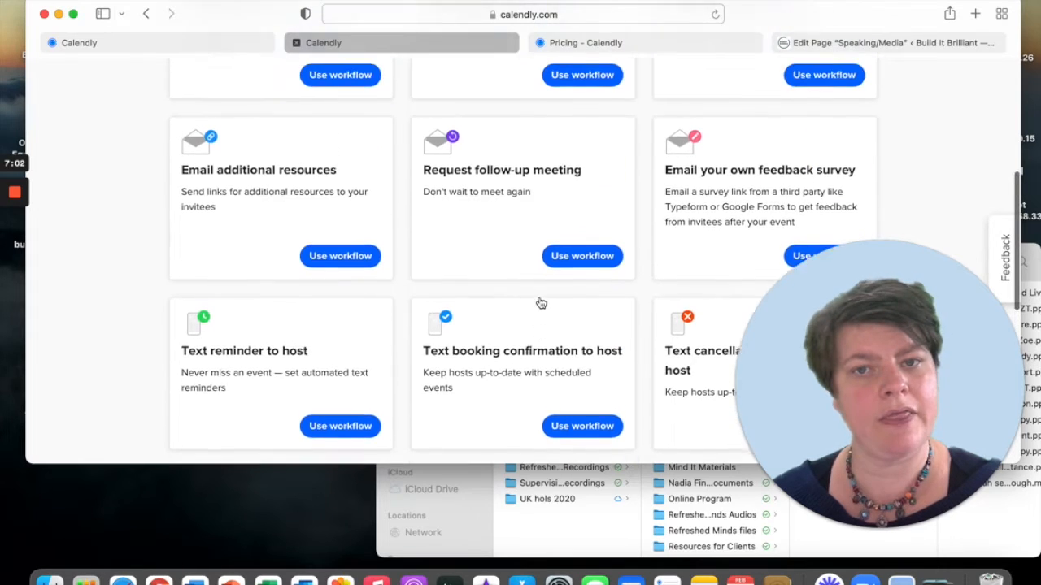
scroll(541, 303, up, 9)
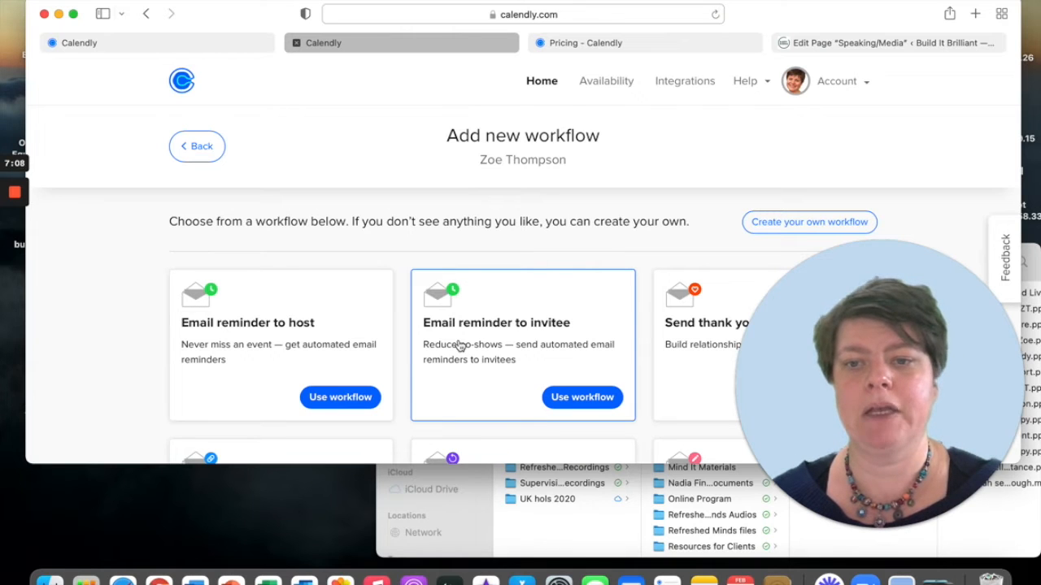
- Examine the trigger and action of the Email reminder to host template and return to the templates without creating it
click(246, 325)
scroll(417, 326, down, 1)
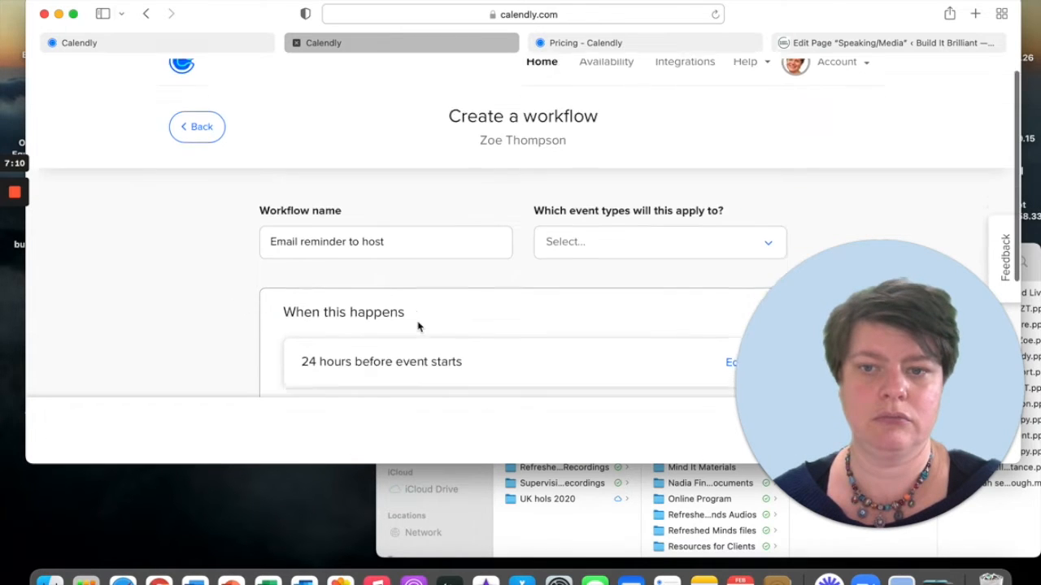
scroll(417, 326, down, 3)
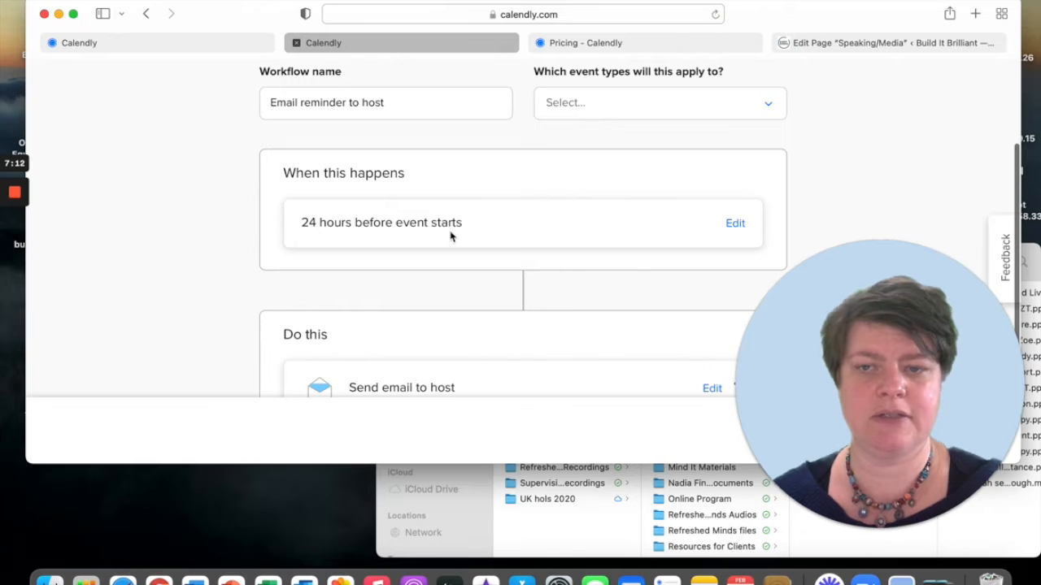
scroll(423, 333, down, 3)
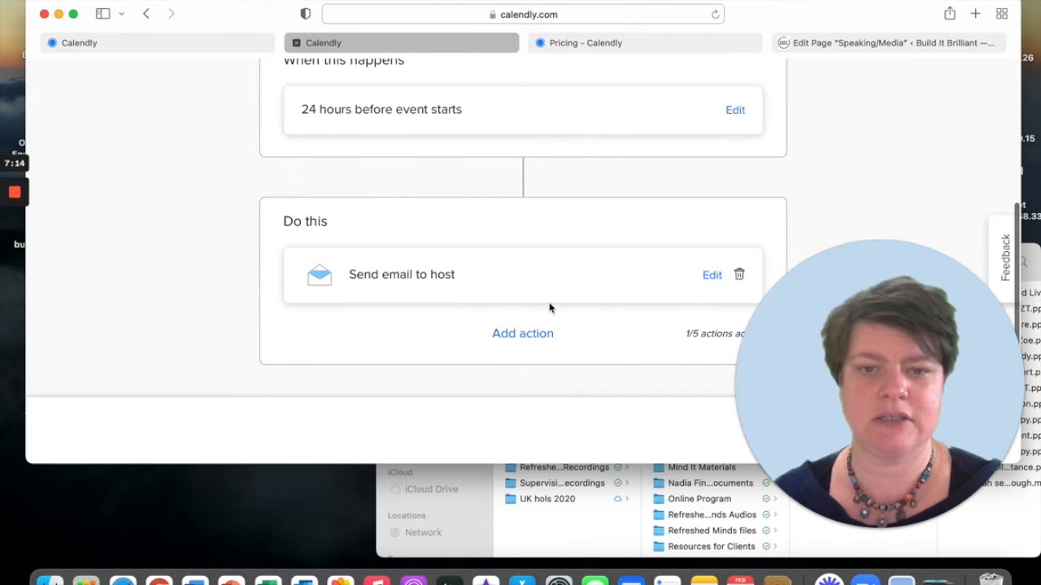
scroll(513, 356, up, 7)
click(192, 150)
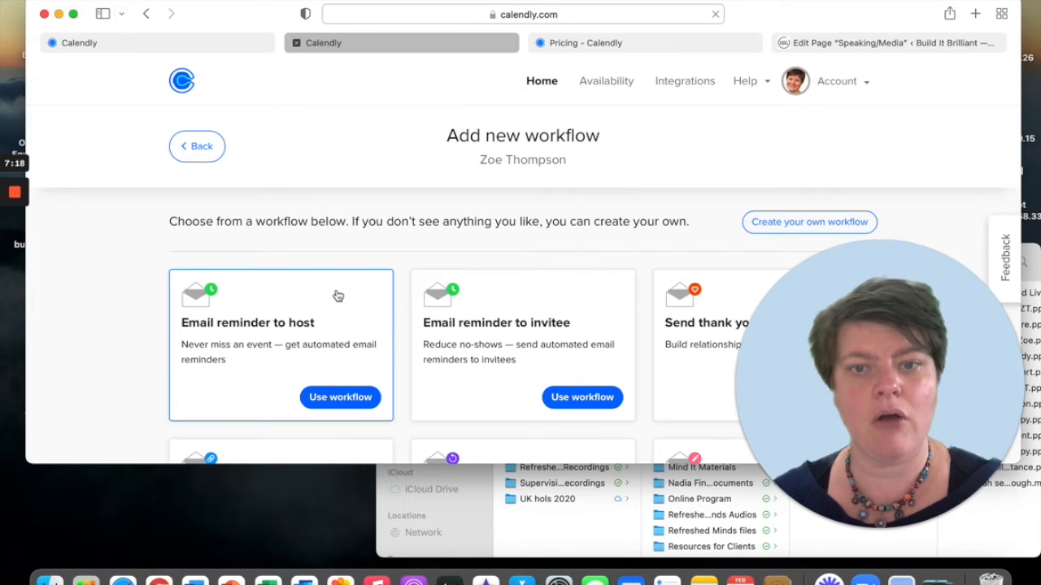
- Return to the event types, reopen the Test event and look over its additional options
click(202, 150)
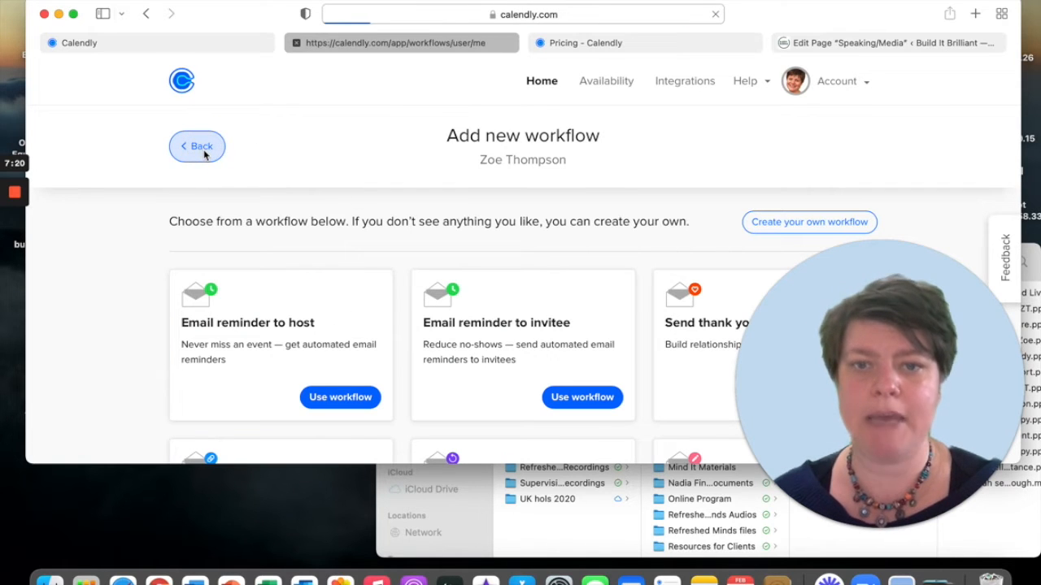
scroll(405, 338, down, 1)
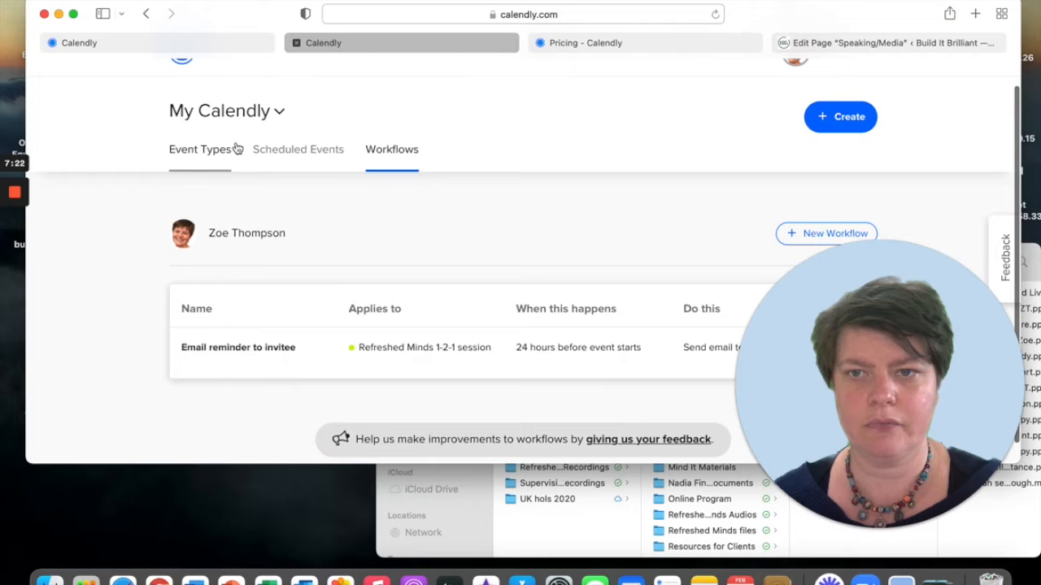
click(194, 150)
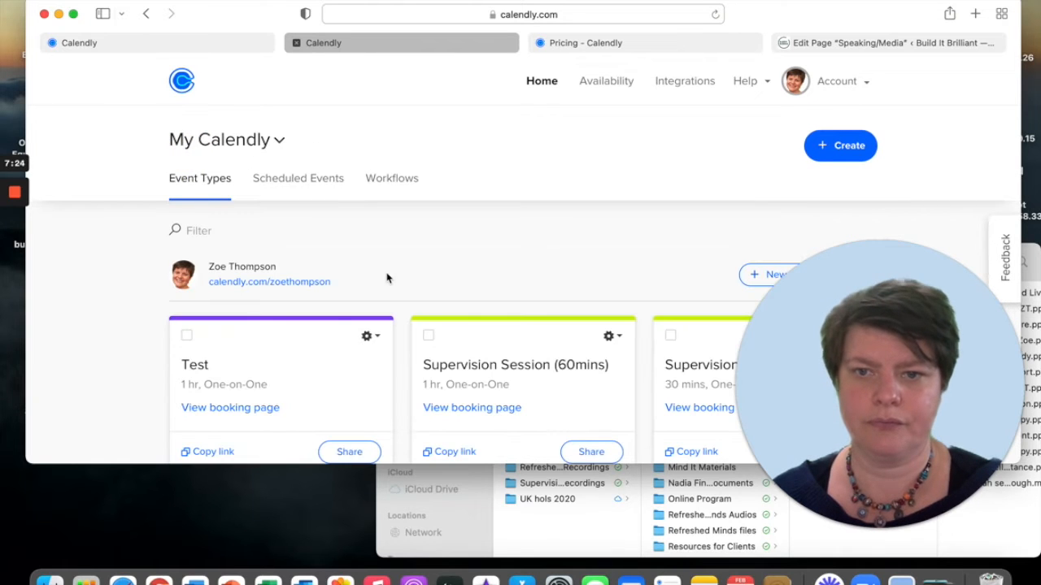
click(205, 364)
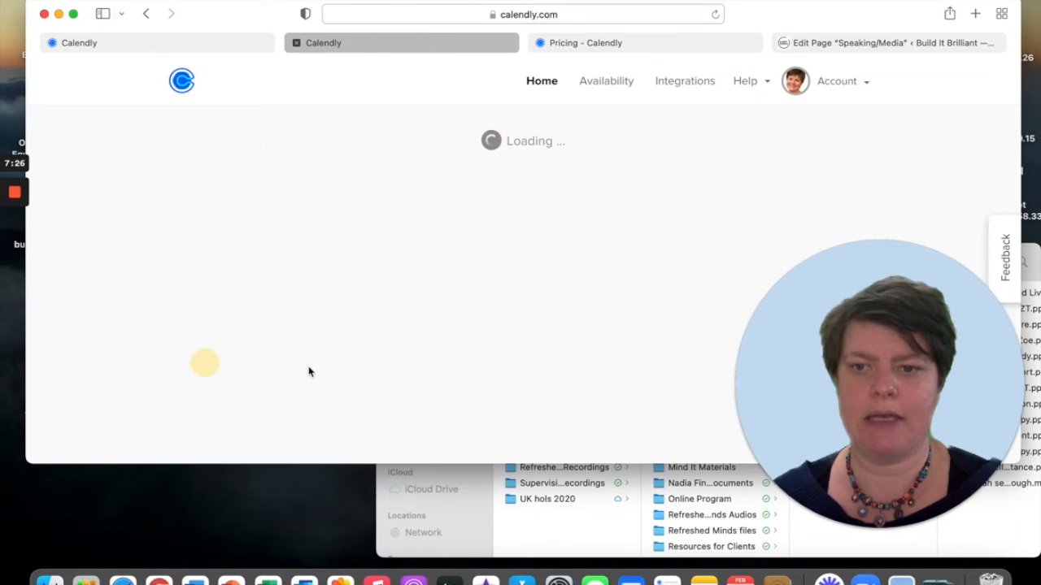
scroll(523, 348, down, 5)
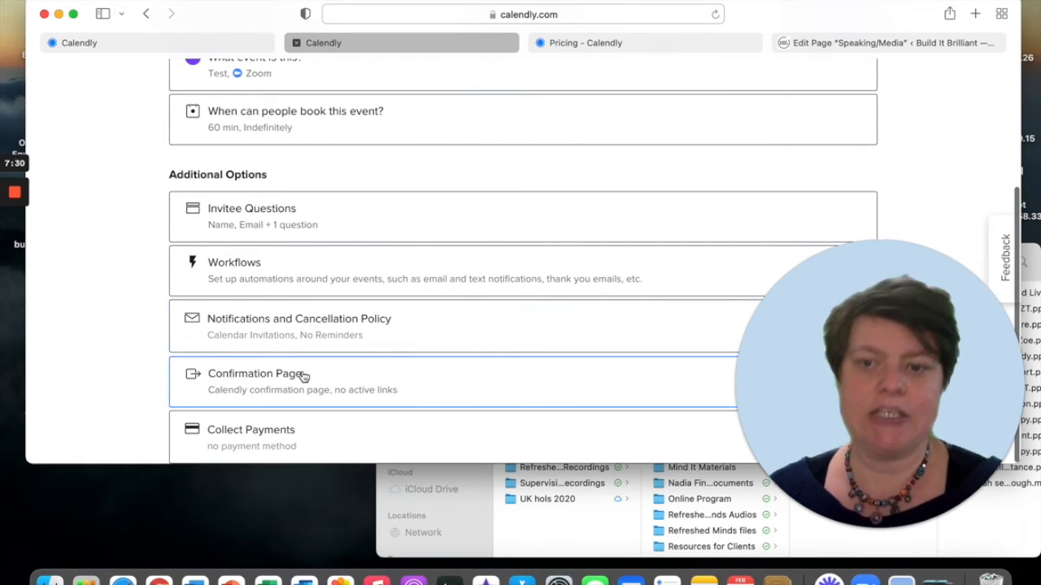
scroll(302, 376, down, 1)
scroll(303, 376, up, 1)
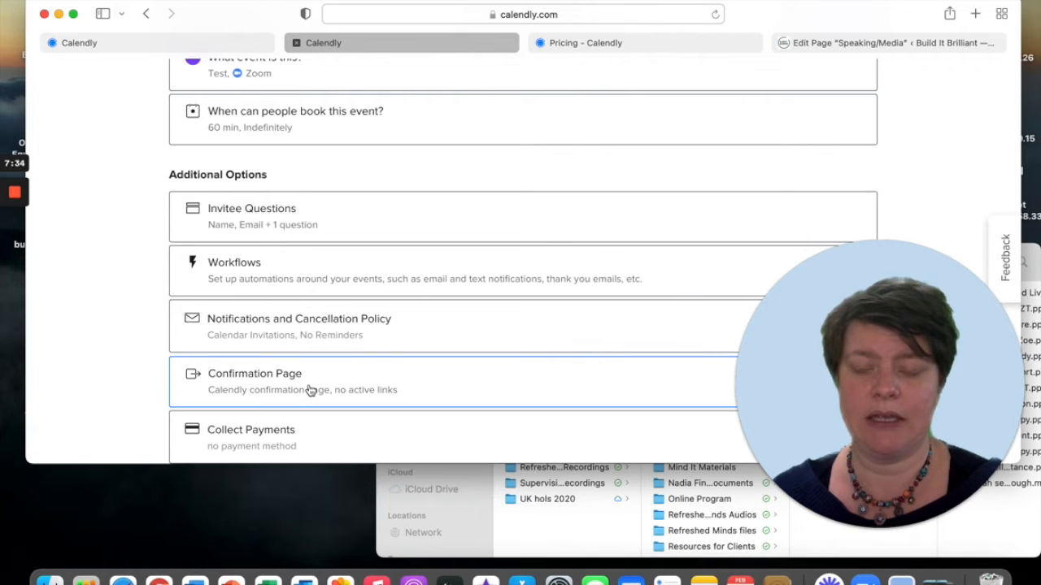
- Set the event's payment collection to Stripe with an amount of 49.00 USD
click(247, 433)
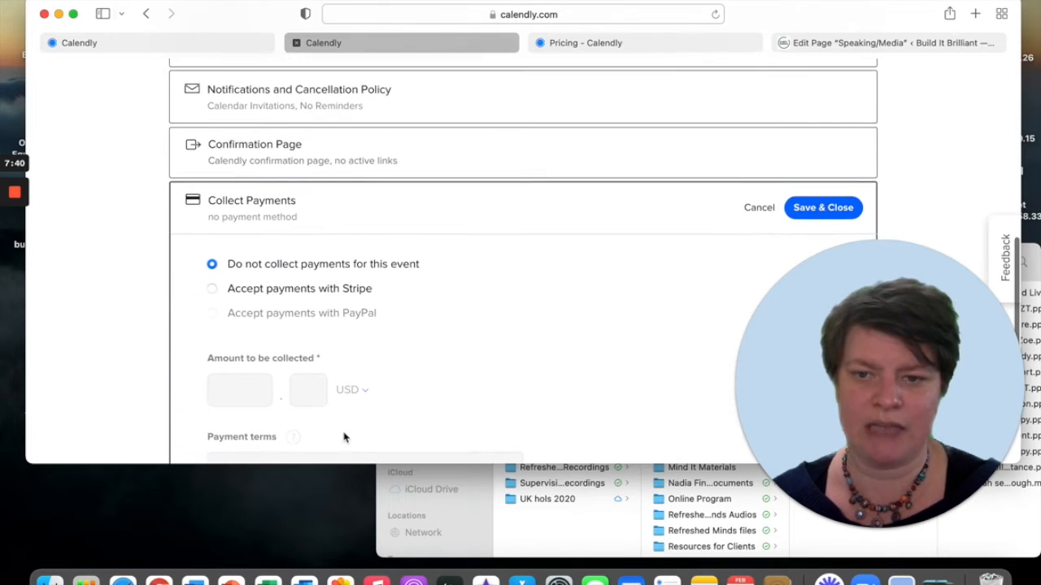
click(212, 290)
scroll(448, 379, down, 3)
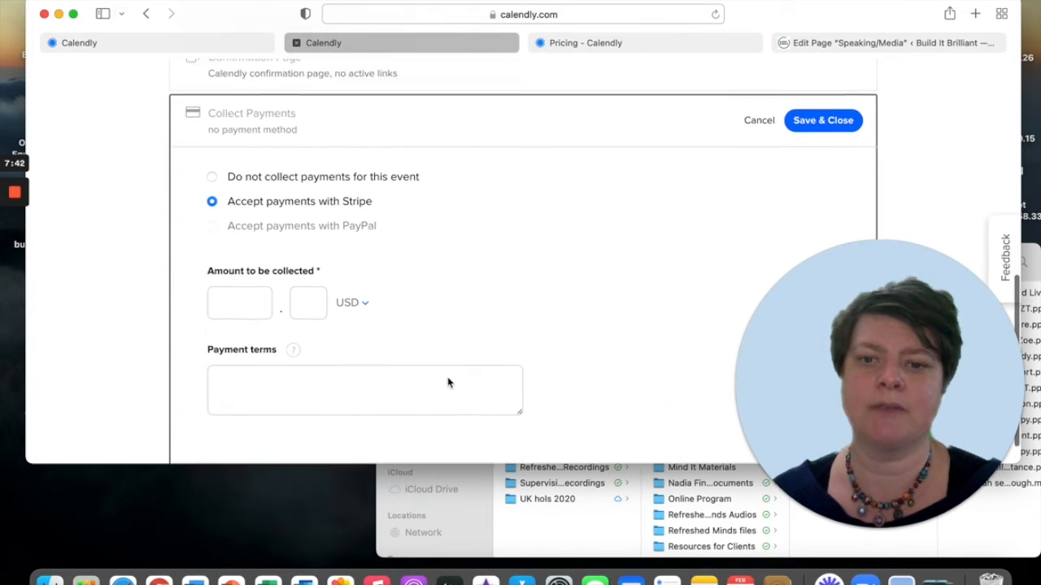
click(235, 262)
scroll(235, 261, down, 10)
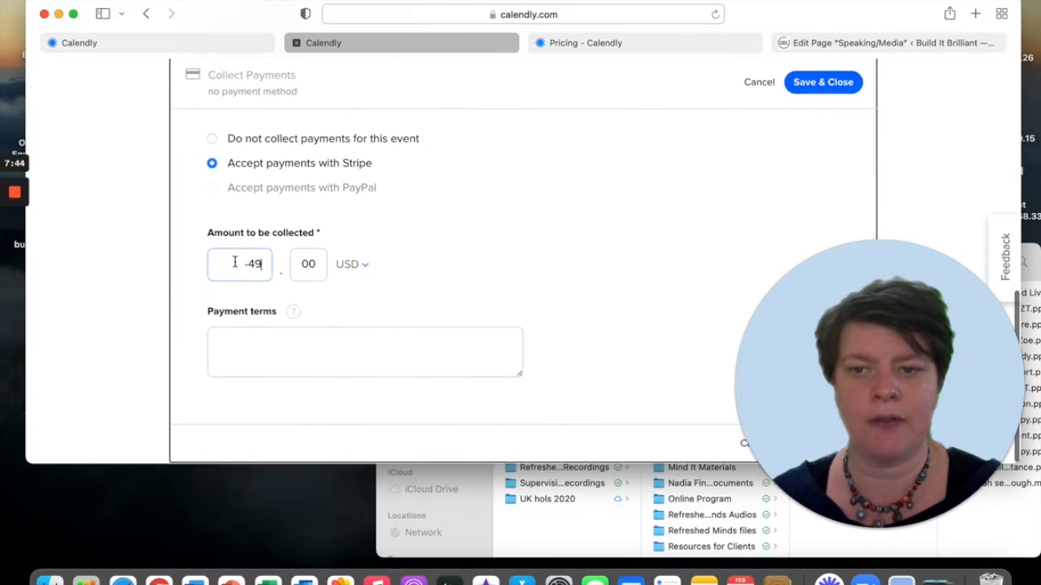
scroll(257, 391, down, 1)
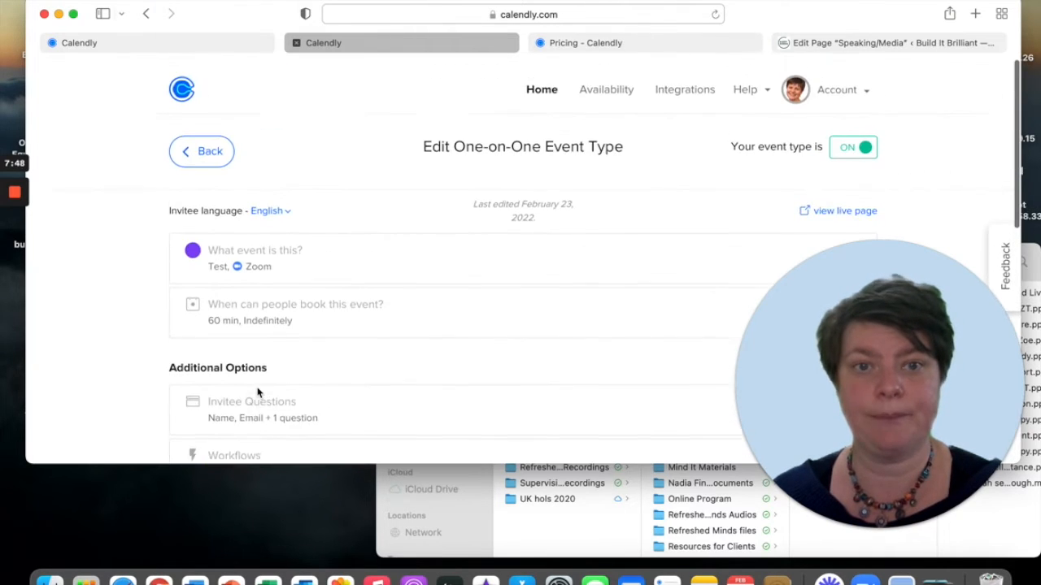
- Preview the Test event's live booking page, check the March 2022 times for the 8th and 15th, and close the preview
scroll(257, 393, down, 1)
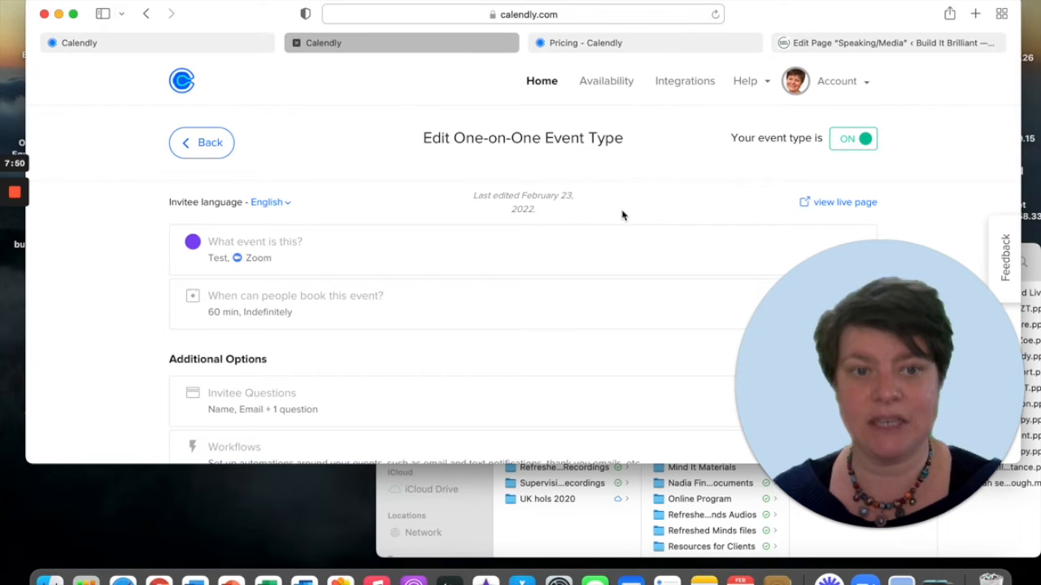
click(831, 204)
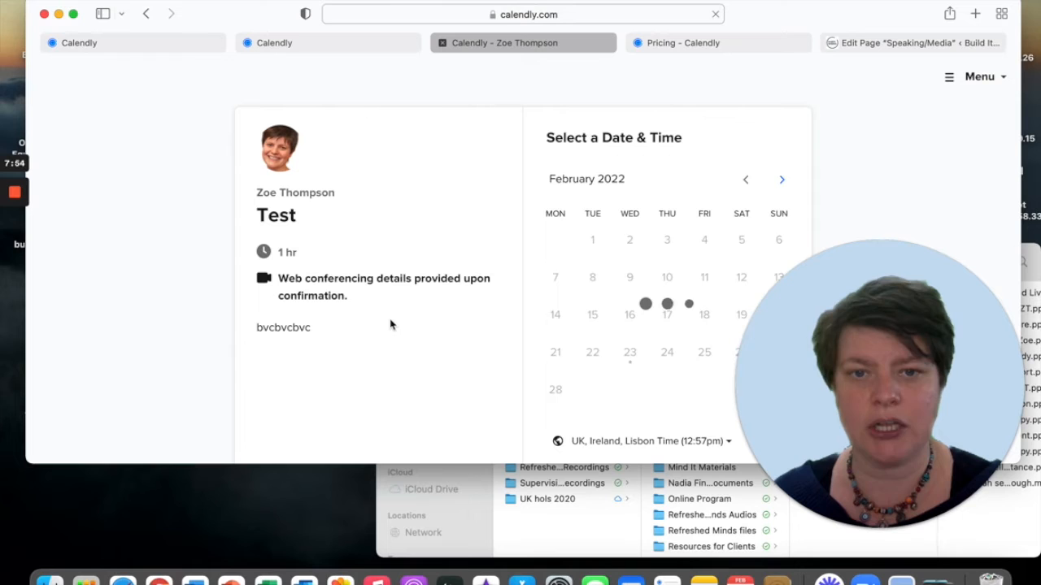
click(782, 181)
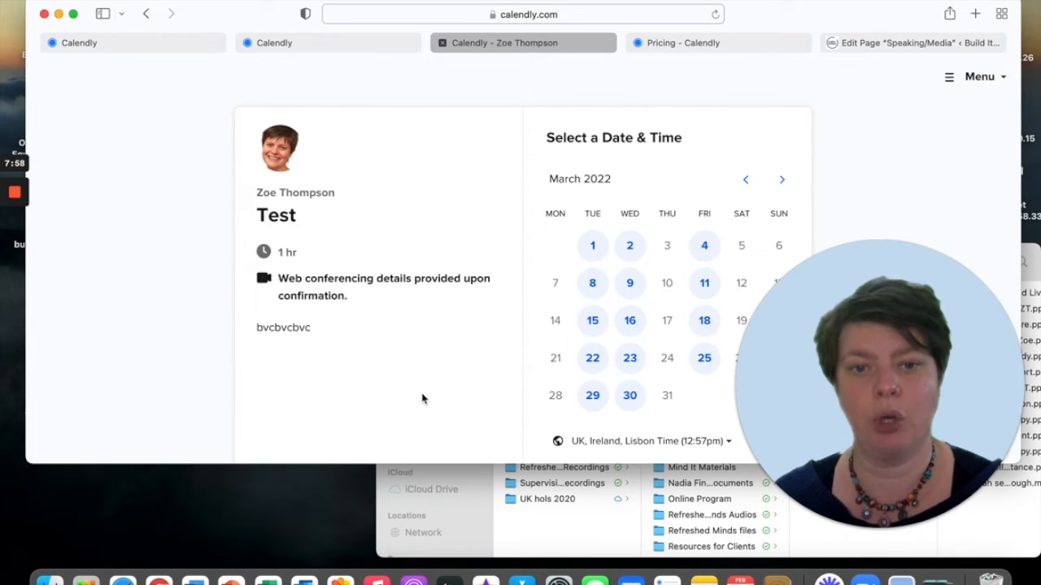
click(593, 284)
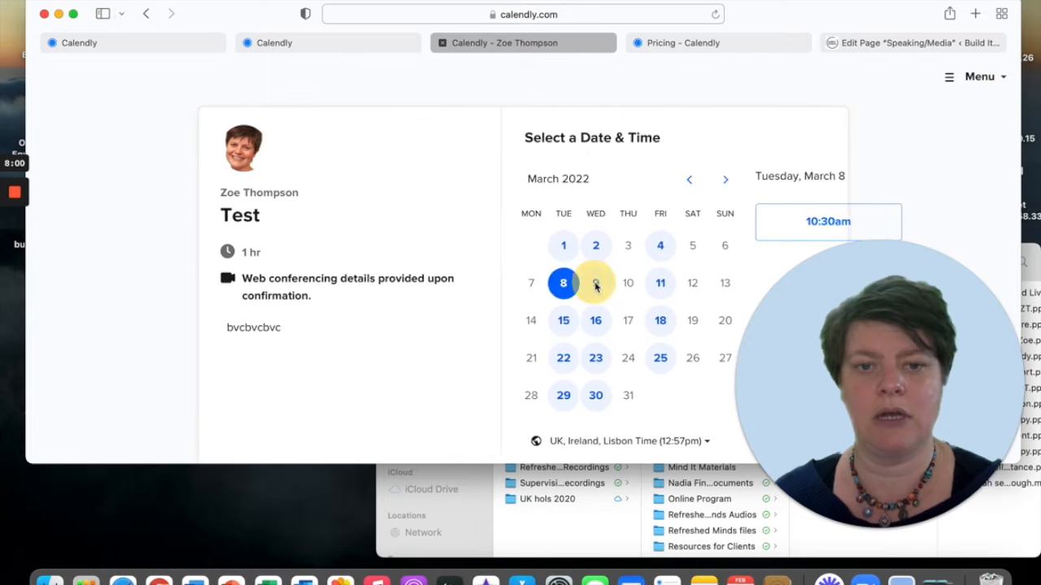
click(481, 325)
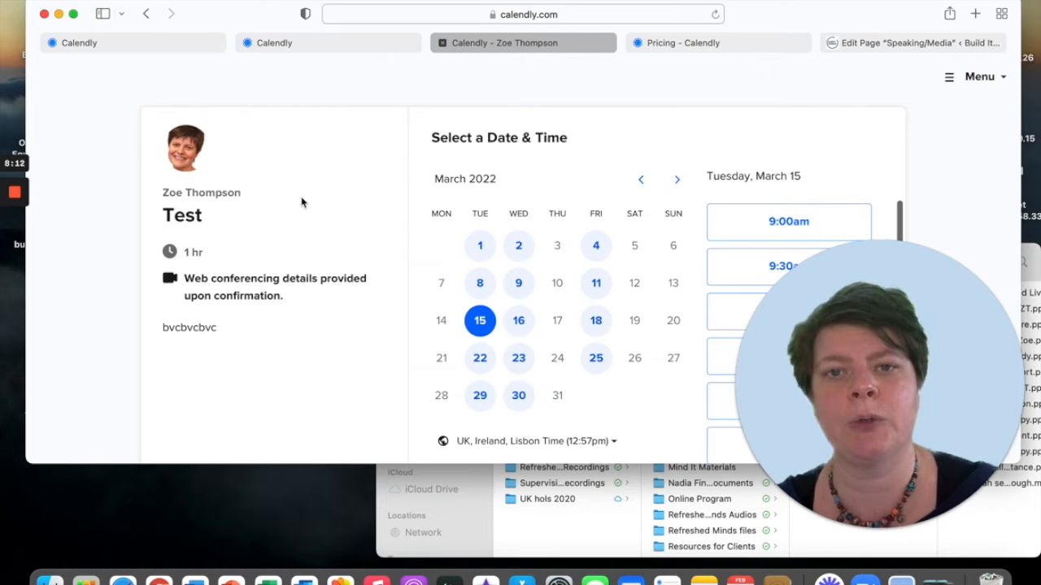
click(441, 43)
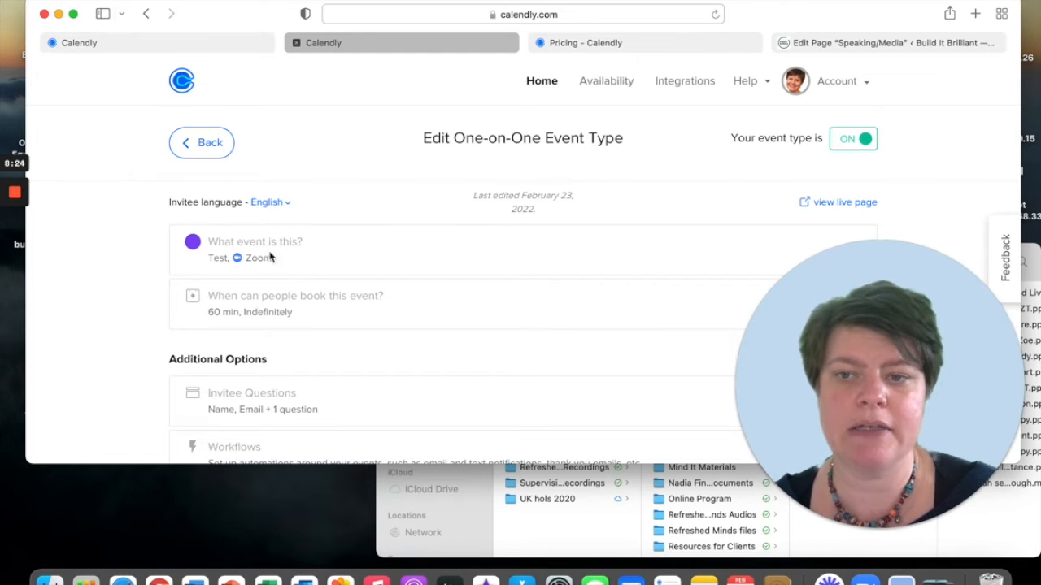
- Leave the event editor, check the Zoom connection among the integrations and return to the event types
click(208, 146)
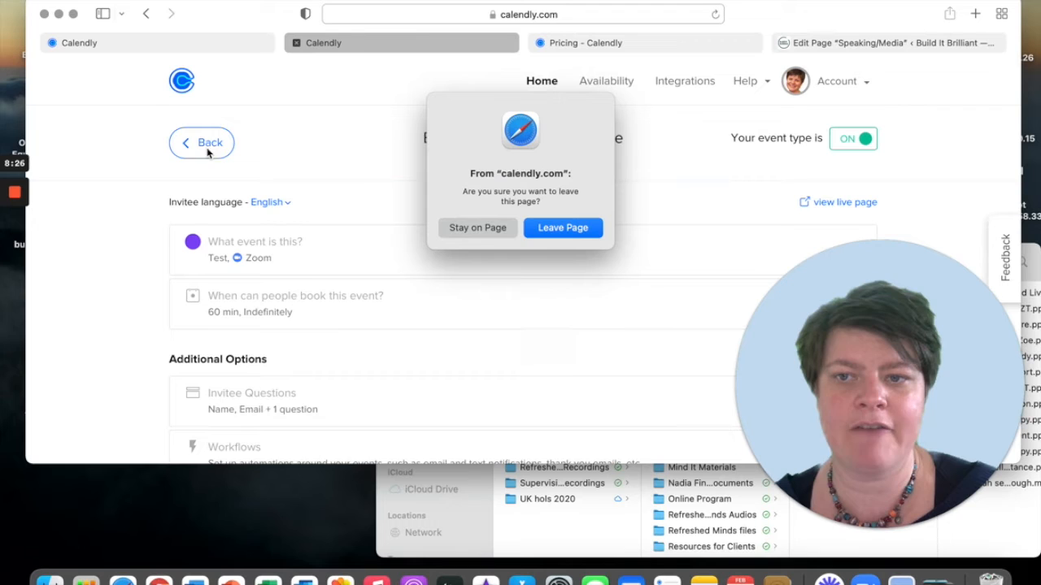
click(524, 236)
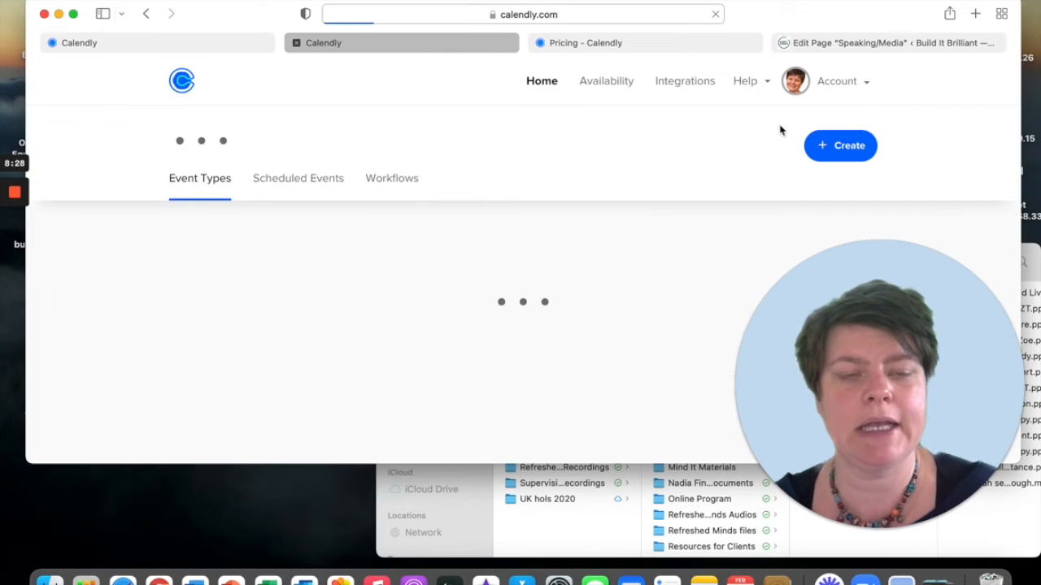
click(680, 83)
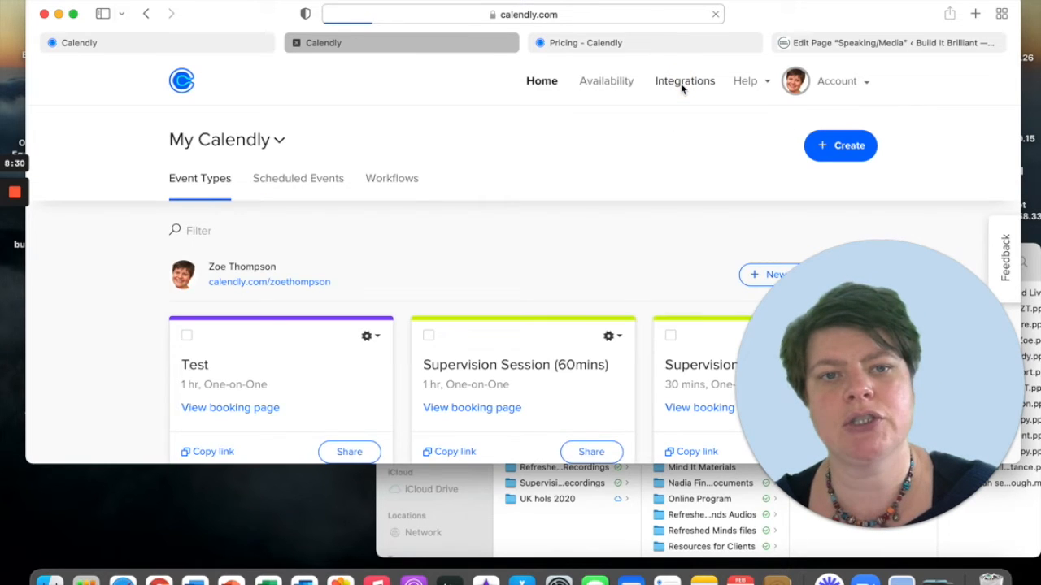
scroll(290, 345, down, 3)
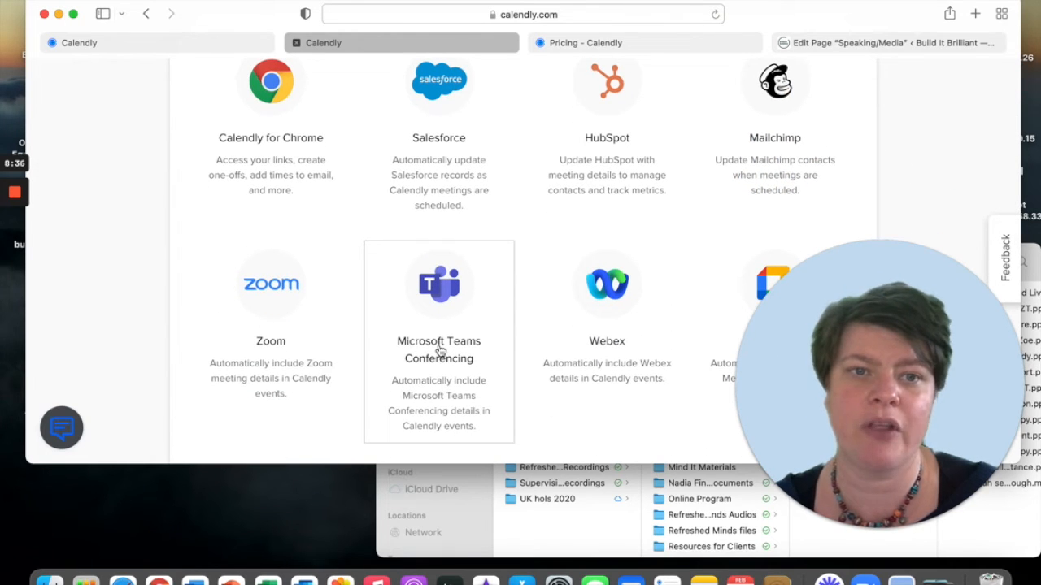
click(269, 338)
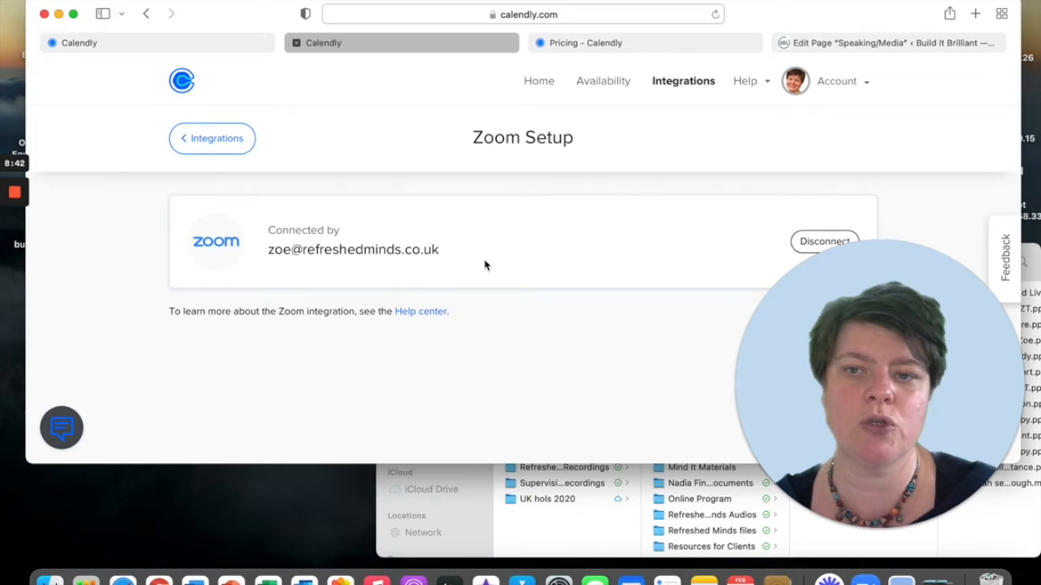
click(182, 86)
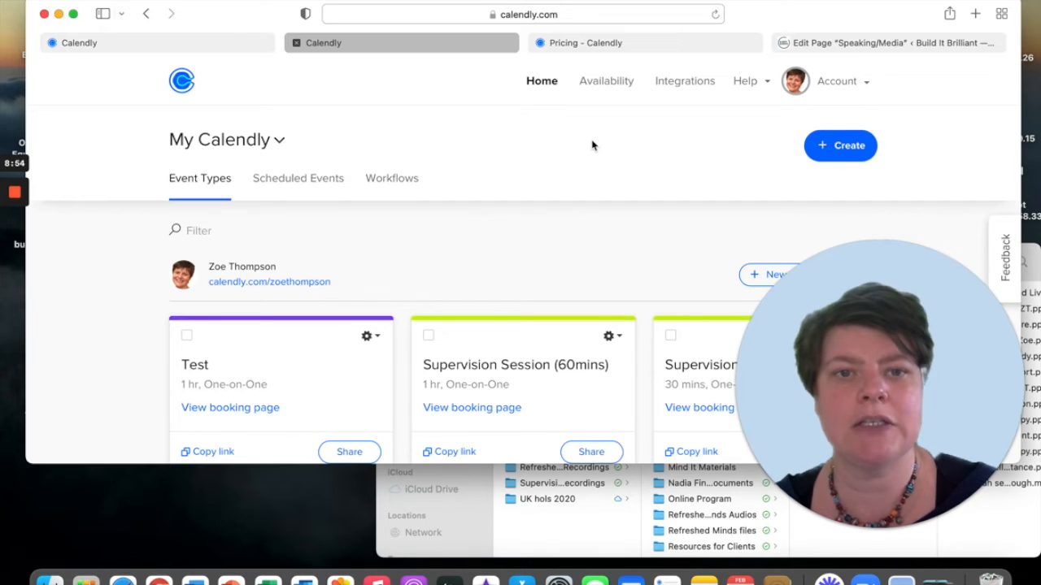
- Examine the account's calendar connections, including the conflict check and add-to-calendar settings, and return to the event types
click(844, 88)
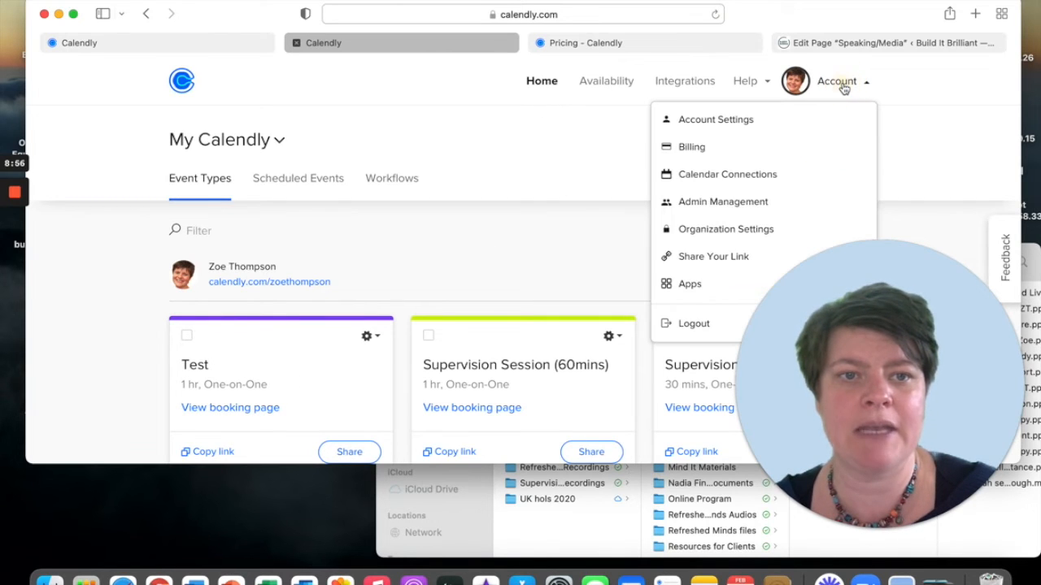
click(740, 173)
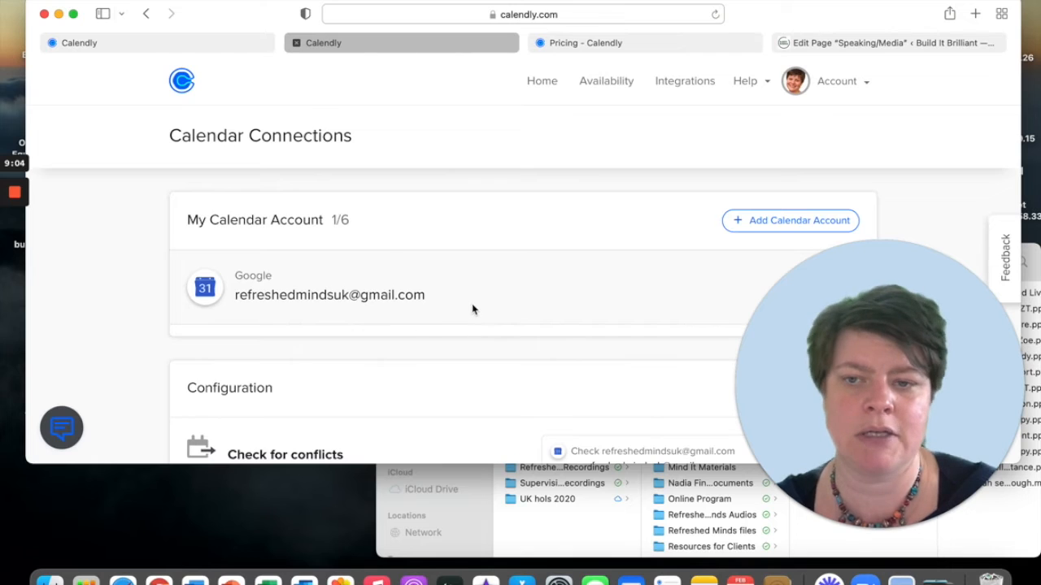
scroll(474, 305, down, 5)
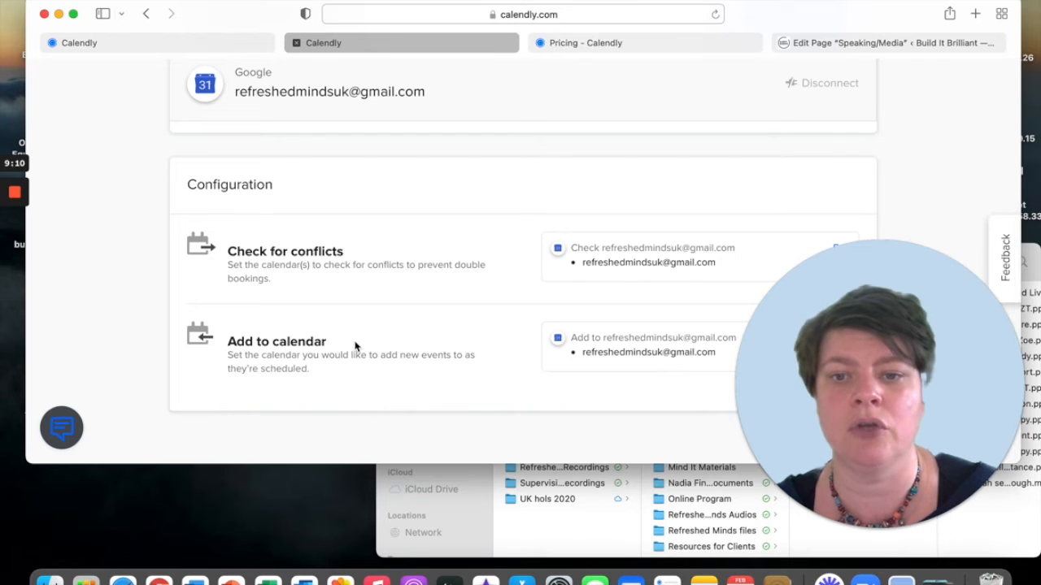
scroll(354, 346, up, 5)
click(182, 84)
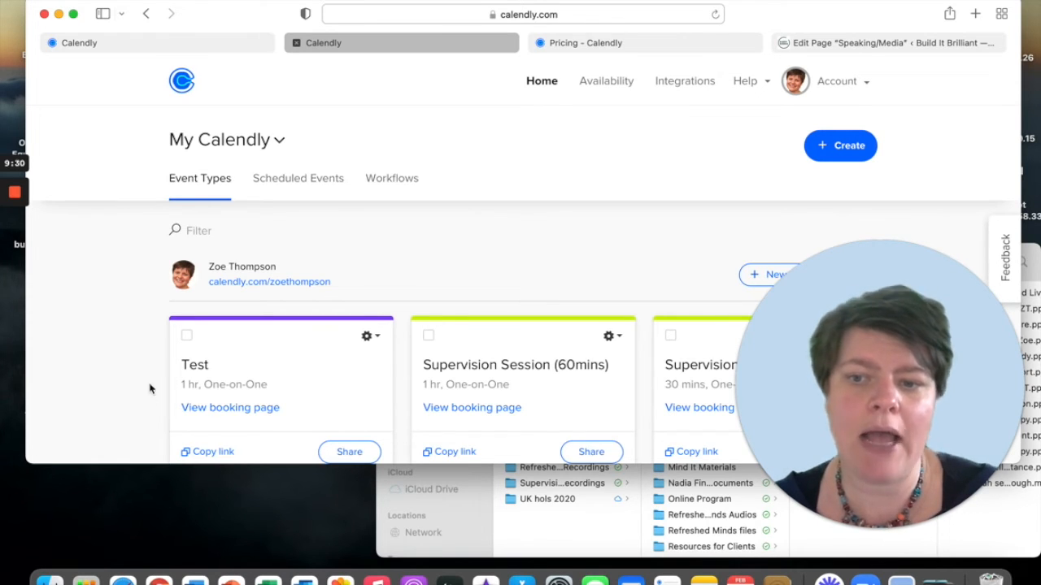
- Open the sharing options of the Test event and select its scheduling link
scroll(150, 388, down, 1)
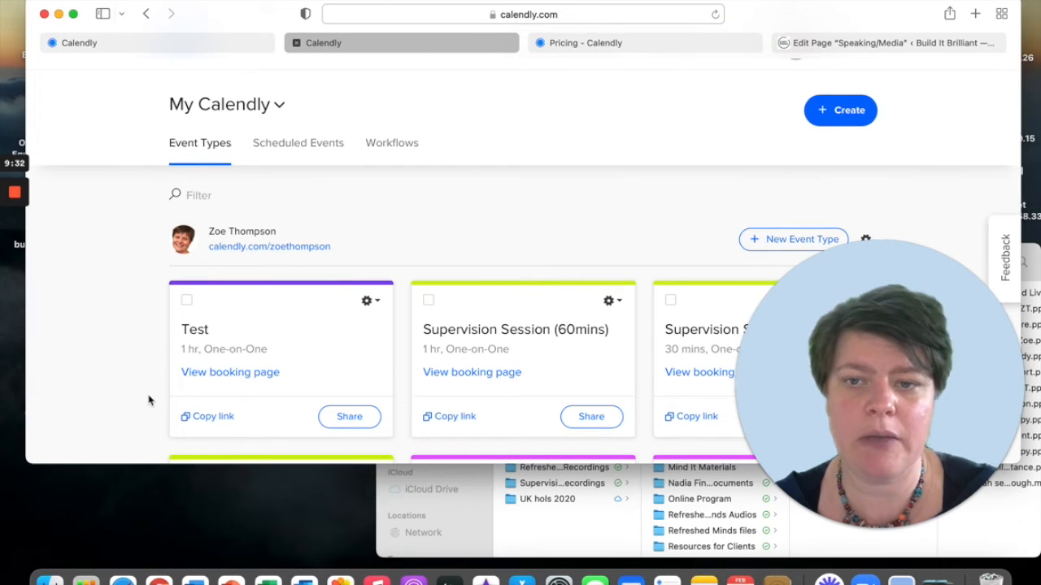
click(353, 420)
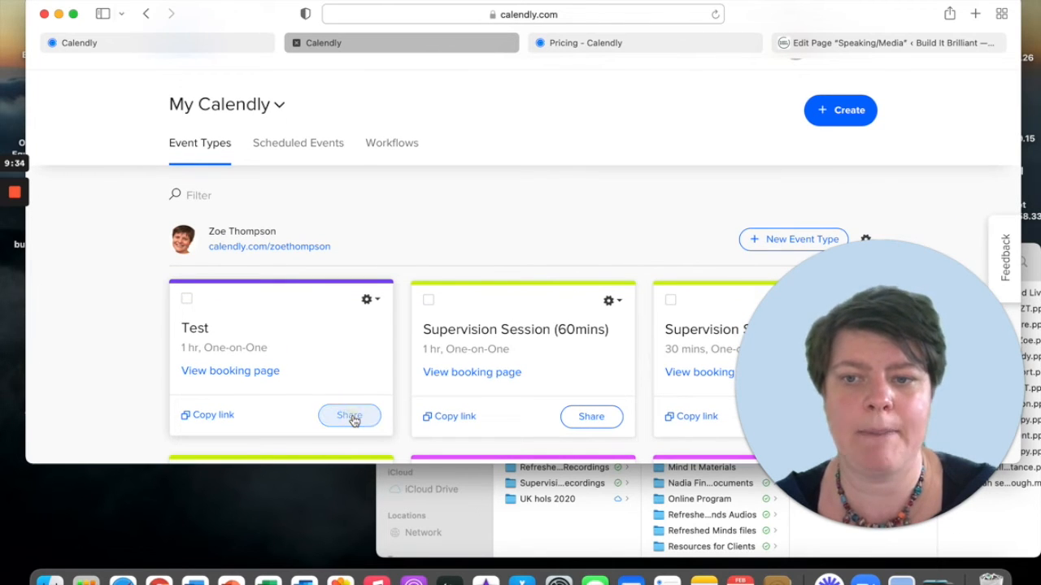
click(353, 420)
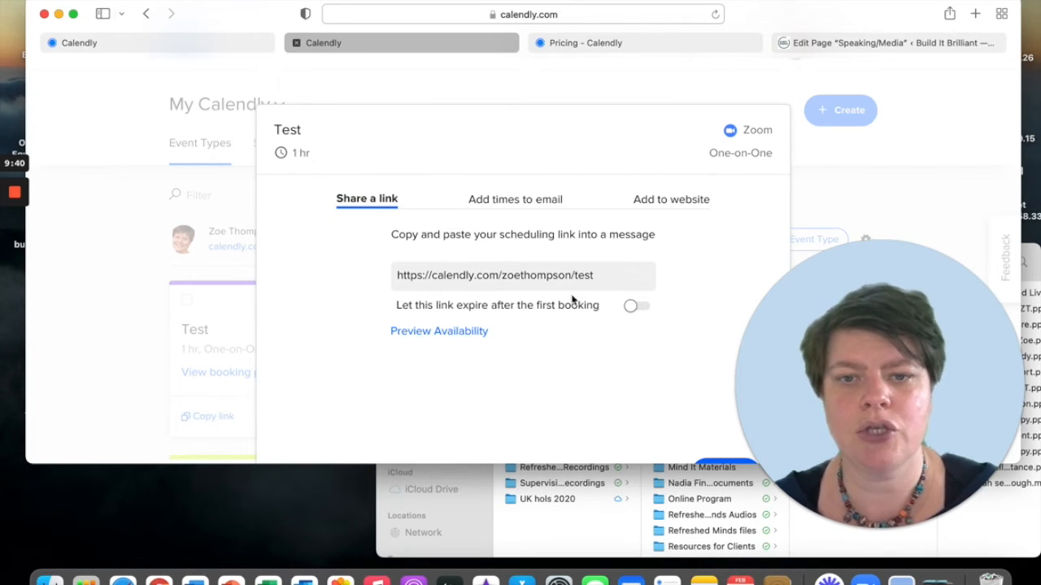
drag(602, 279, 376, 276)
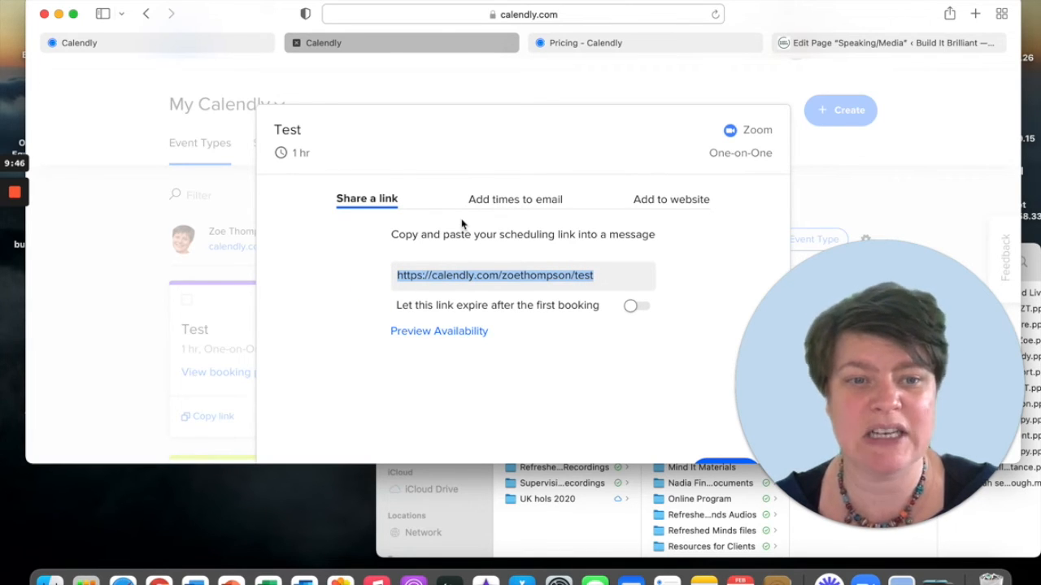
- Look through the March 2022 dates offered for adding the Test event's times to an email
click(490, 203)
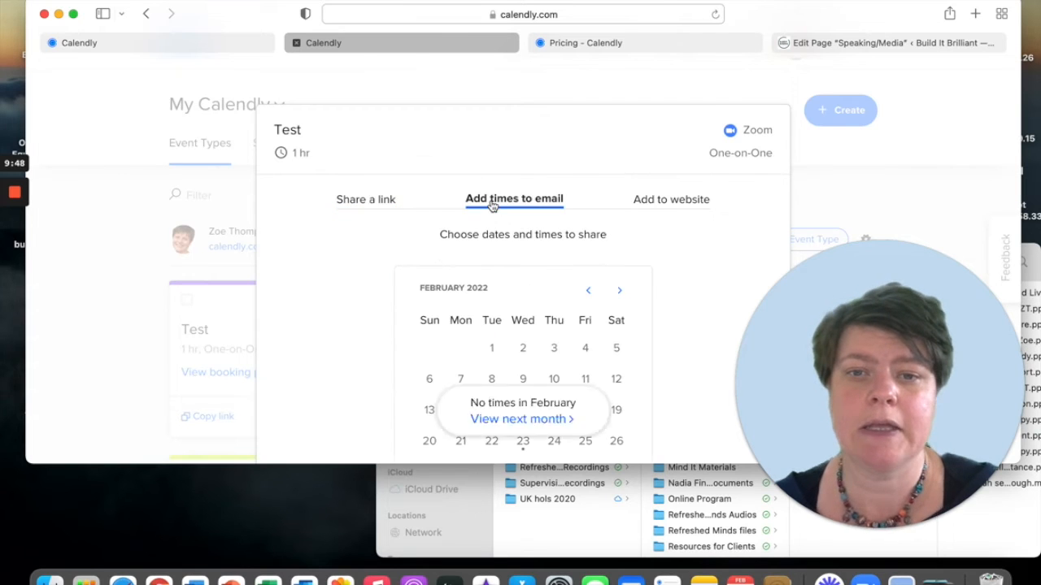
scroll(379, 334, down, 3)
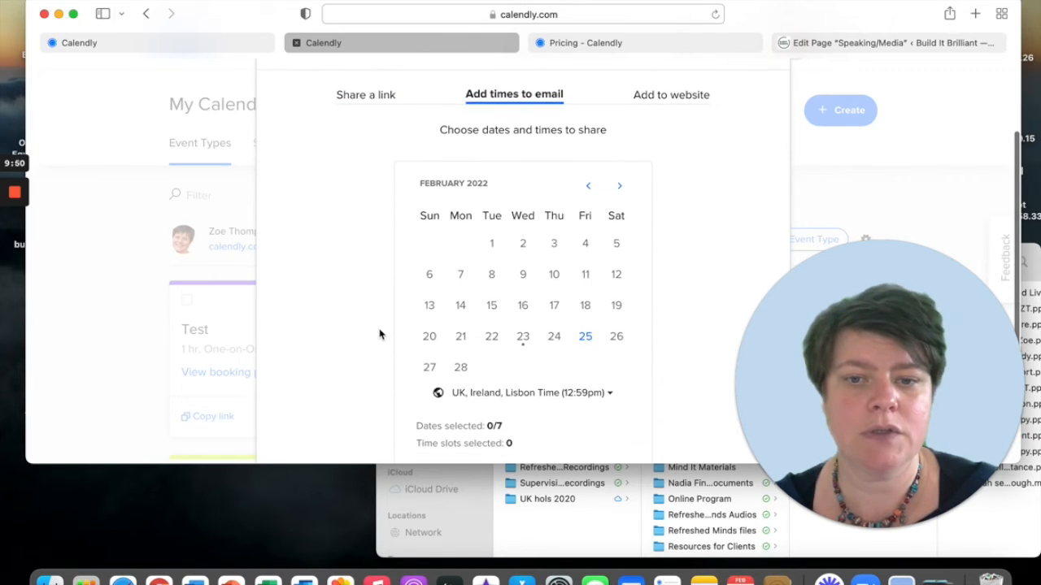
click(619, 186)
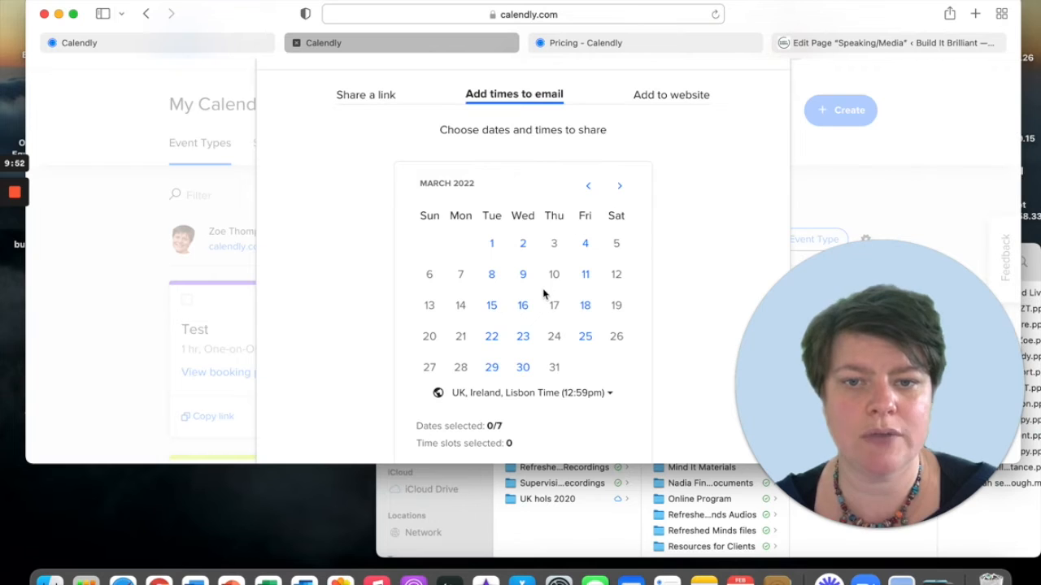
scroll(547, 292, down, 1)
scroll(543, 293, down, 1)
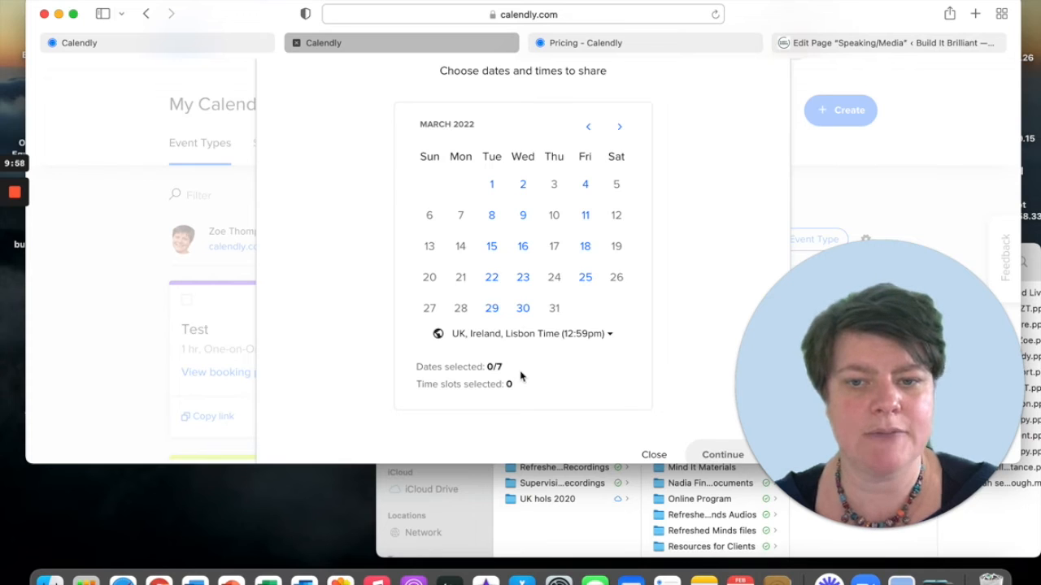
scroll(521, 376, down, 1)
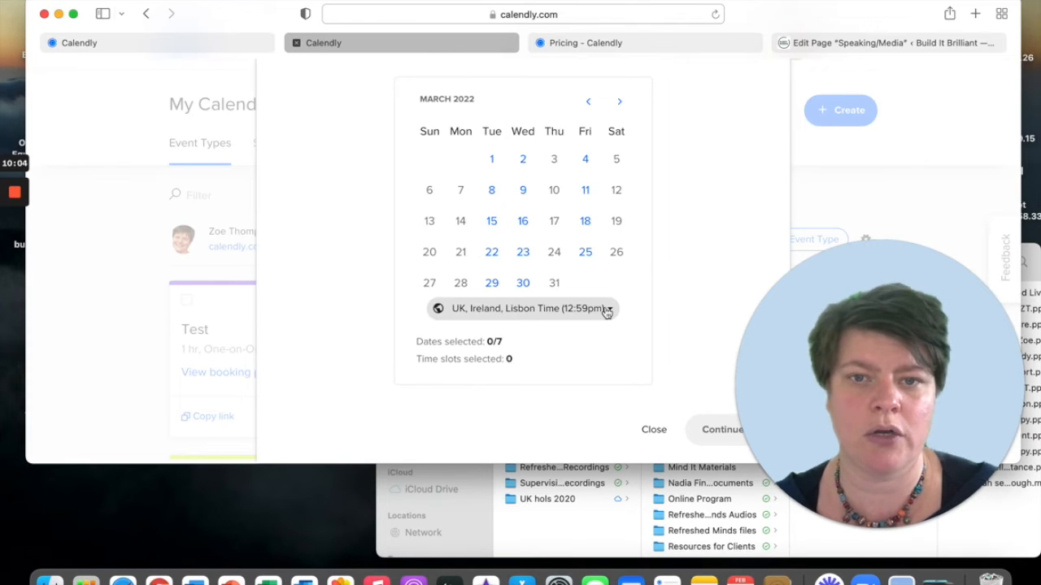
scroll(606, 313, up, 5)
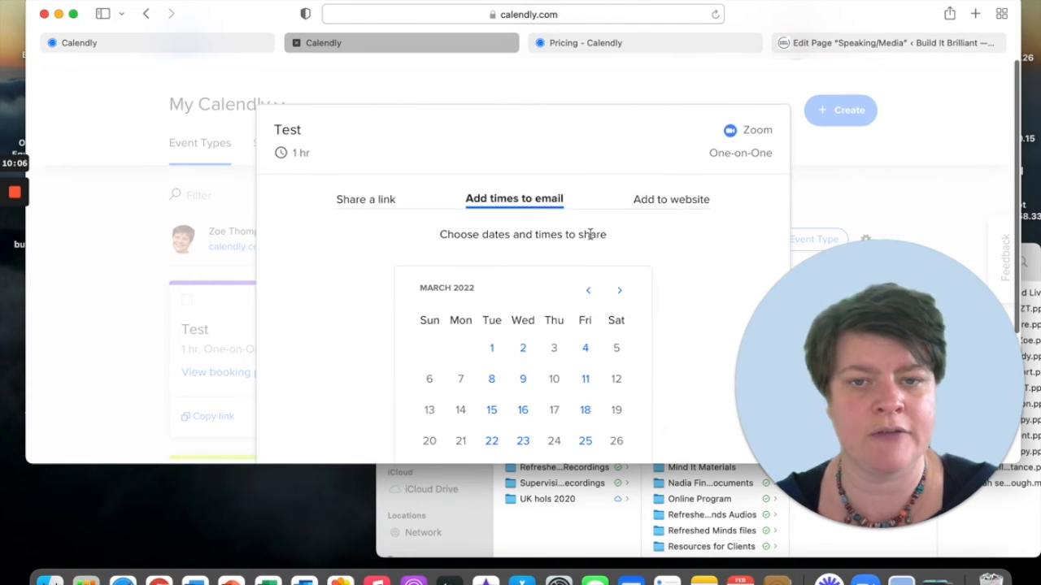
scroll(600, 317, down, 2)
scroll(599, 317, down, 2)
scroll(599, 317, up, 4)
- Look over the options for adding the Test event to a website, and select the scheduling link again
click(665, 201)
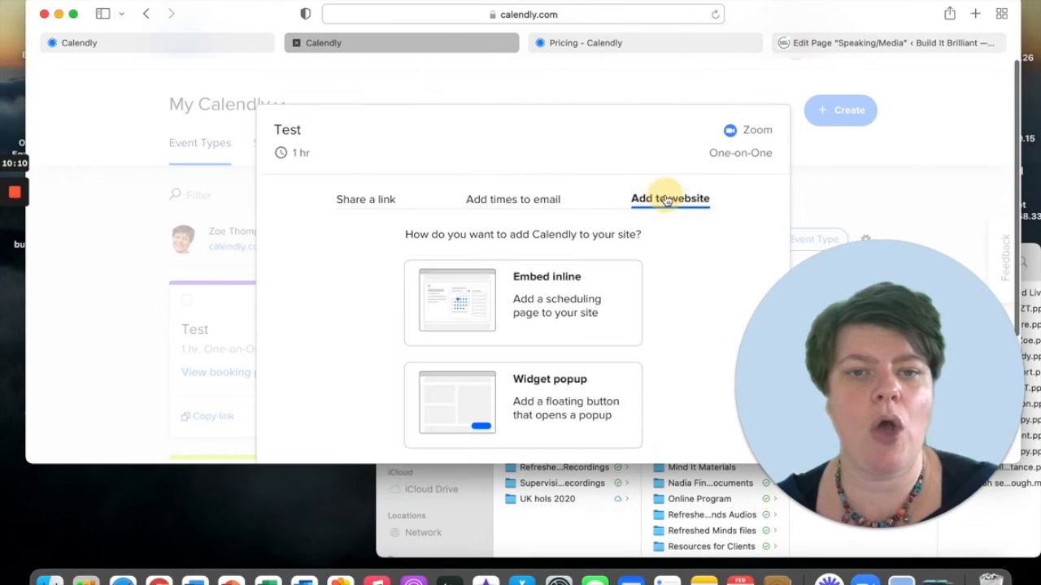
scroll(530, 275, down, 1)
scroll(529, 273, down, 3)
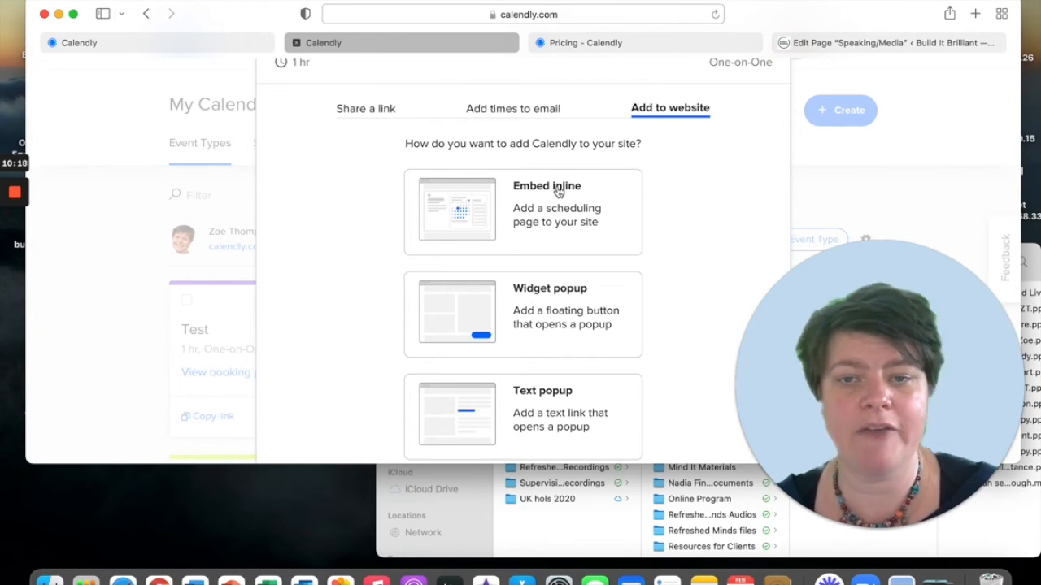
click(366, 110)
drag(603, 237, 384, 250)
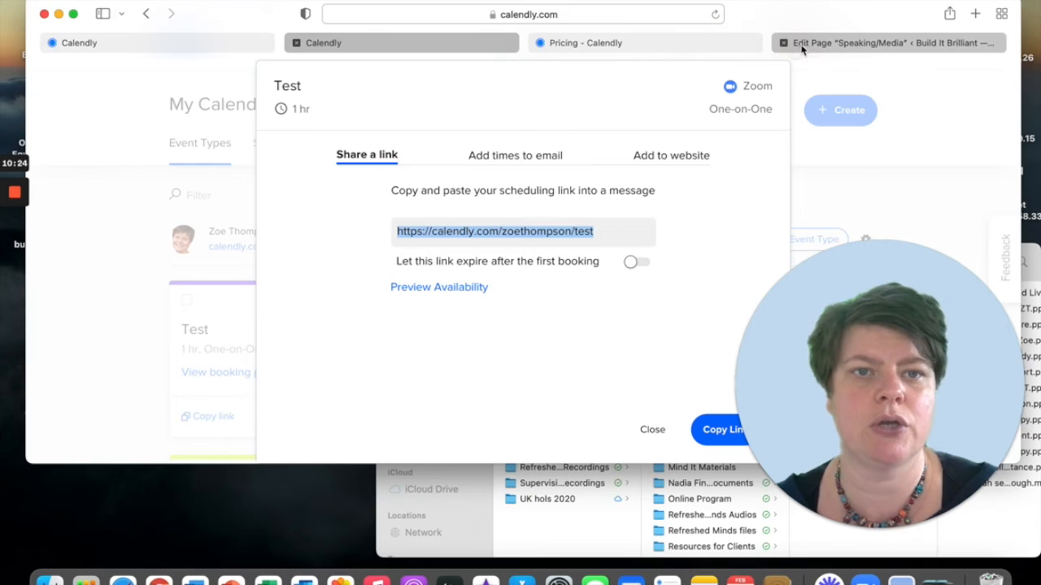
- Switch to WordPress and open the Speaking/Media page for editing with Elementor
click(843, 46)
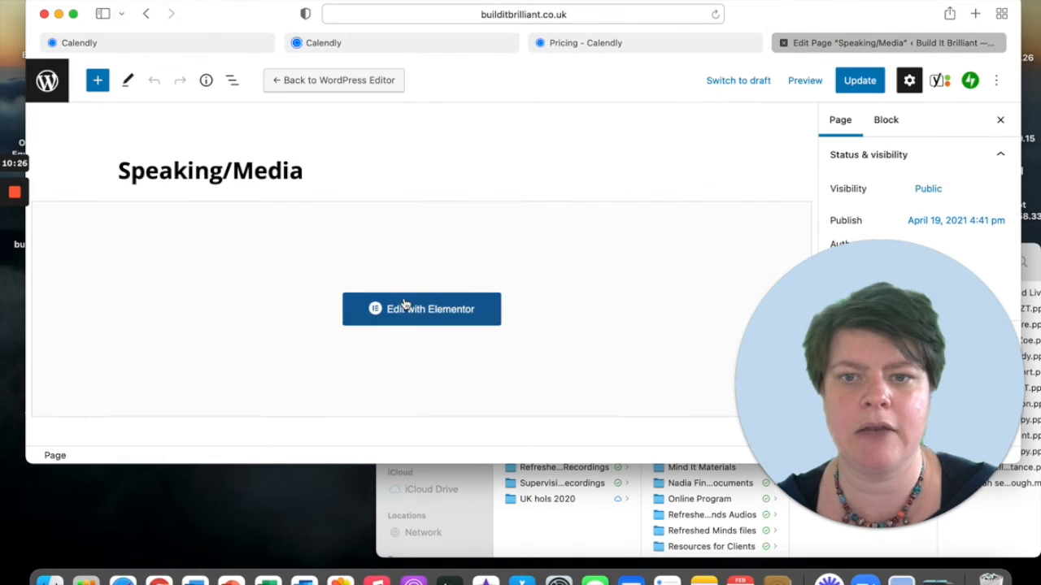
click(405, 315)
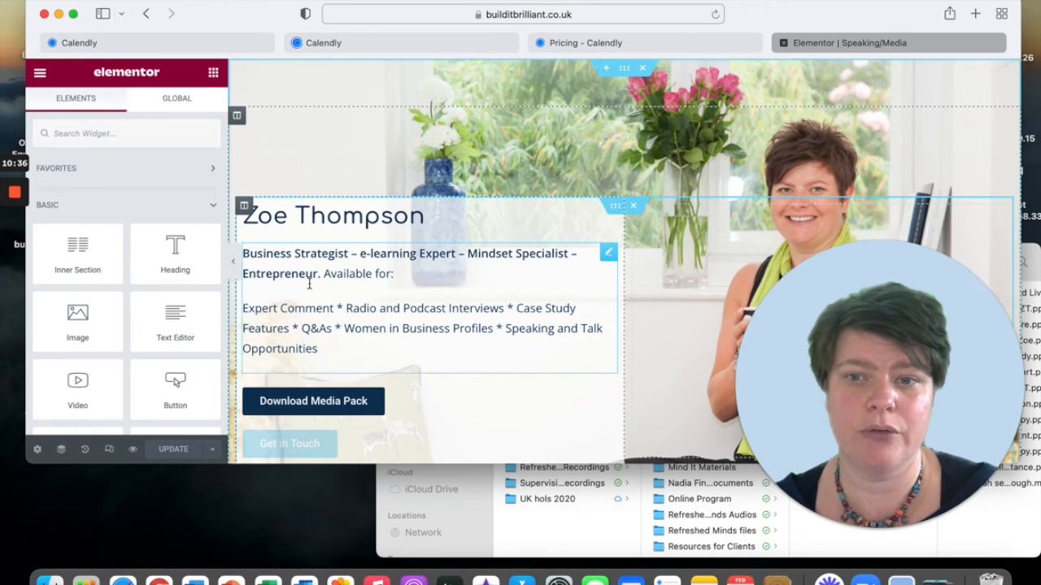
scroll(367, 407, down, 3)
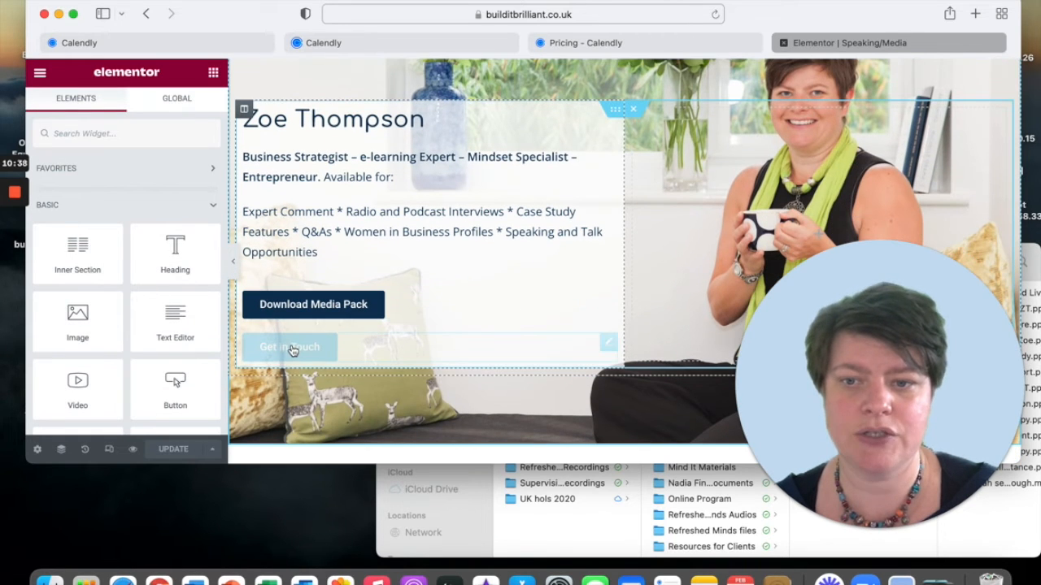
- Examine the link settings of the Get in Touch button, including its Contact URL email settings and link options
click(293, 349)
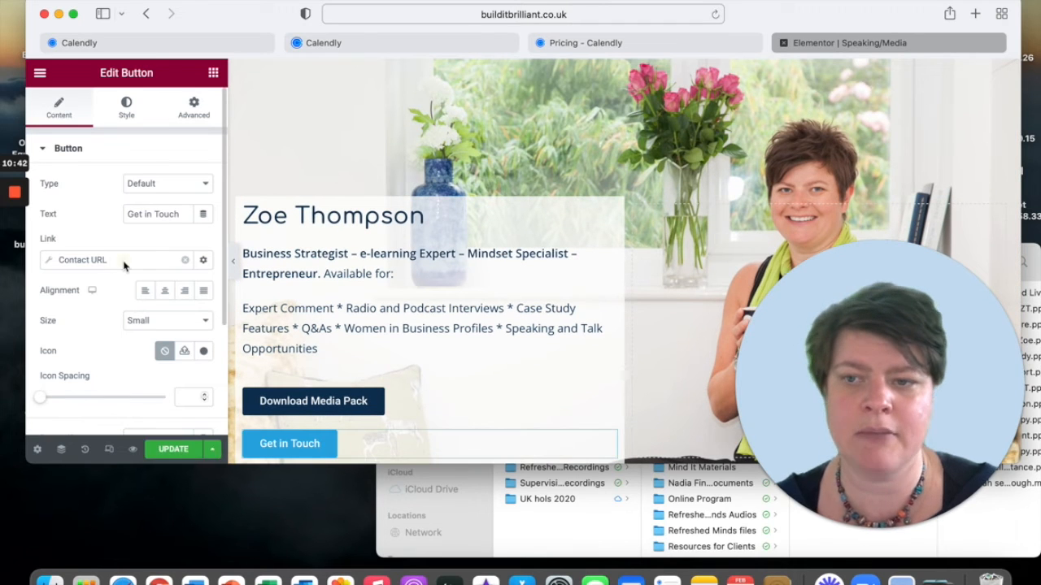
click(126, 261)
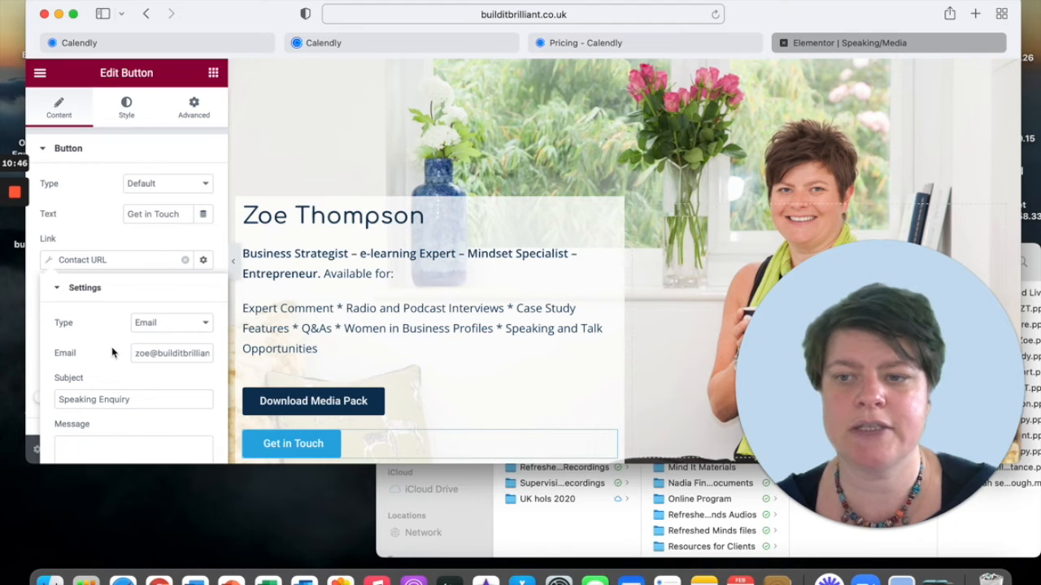
click(94, 260)
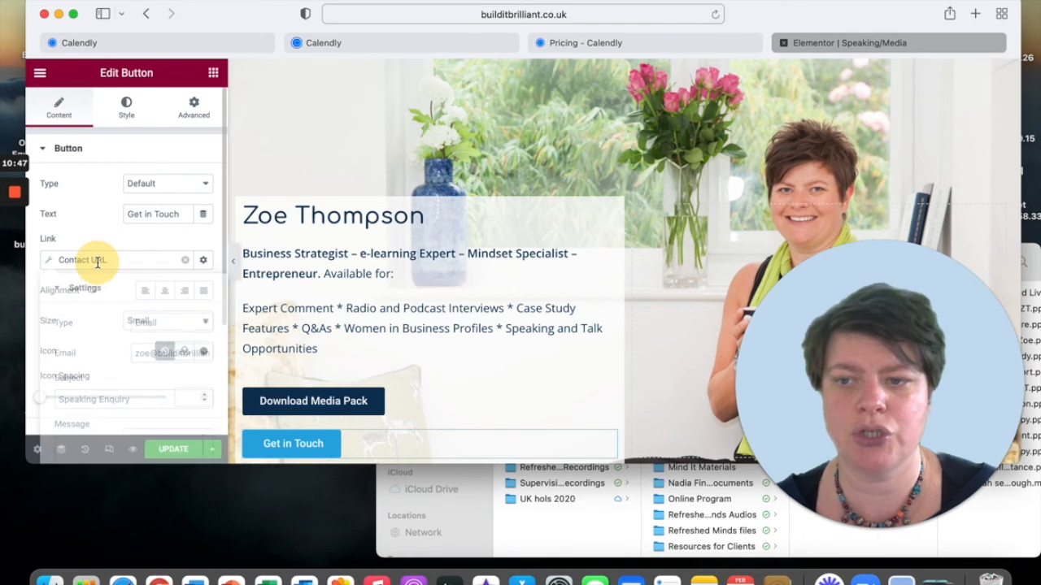
click(200, 262)
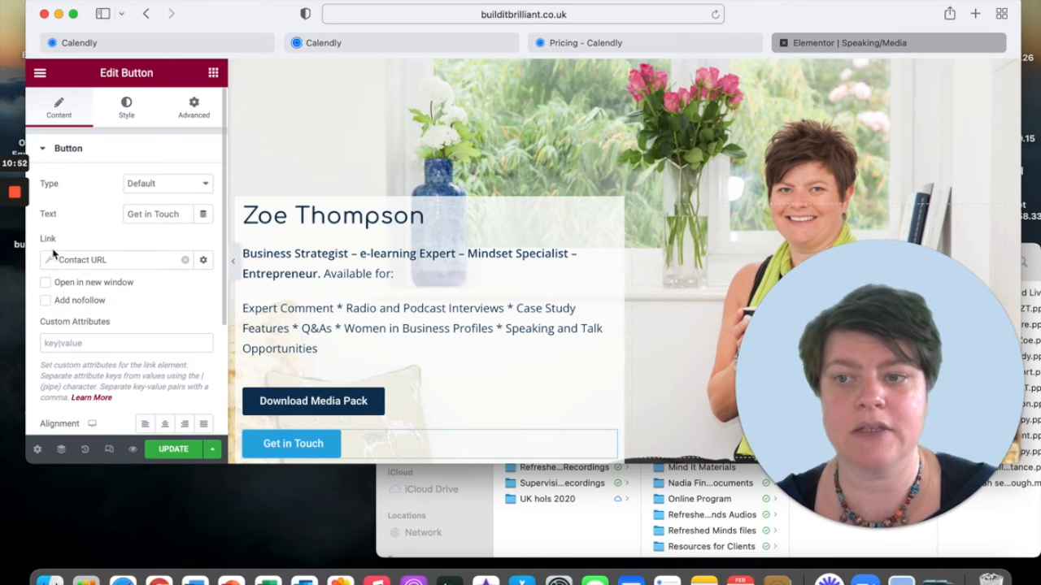
click(65, 256)
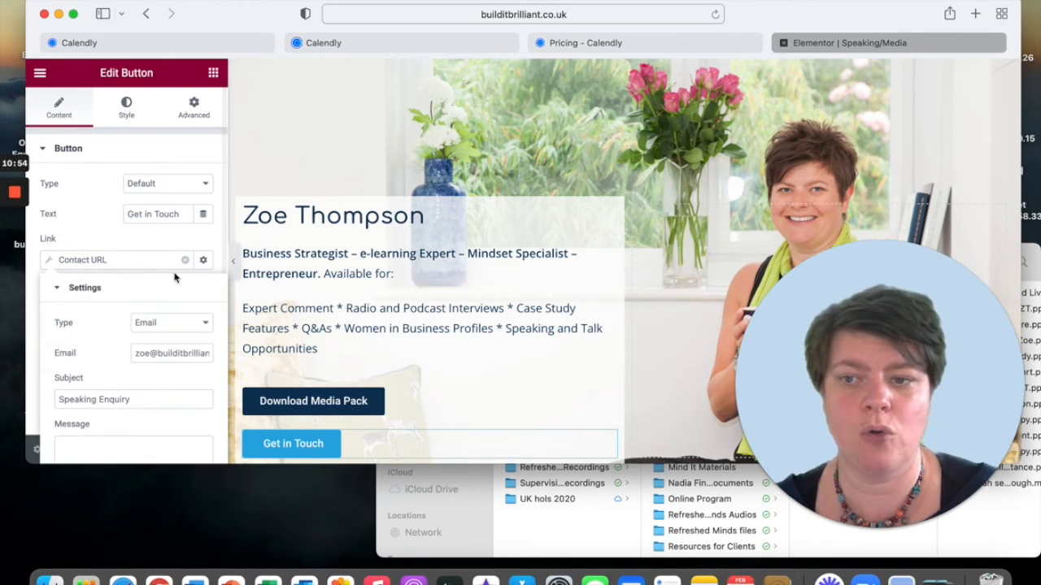
scroll(287, 431, down, 5)
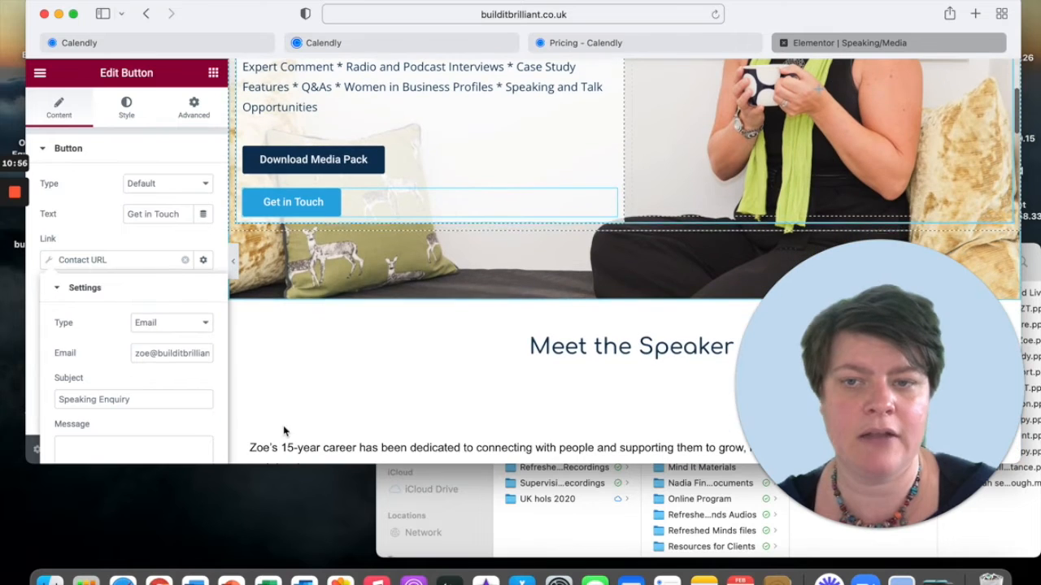
click(97, 242)
scroll(350, 389, down, 1)
scroll(351, 390, up, 1)
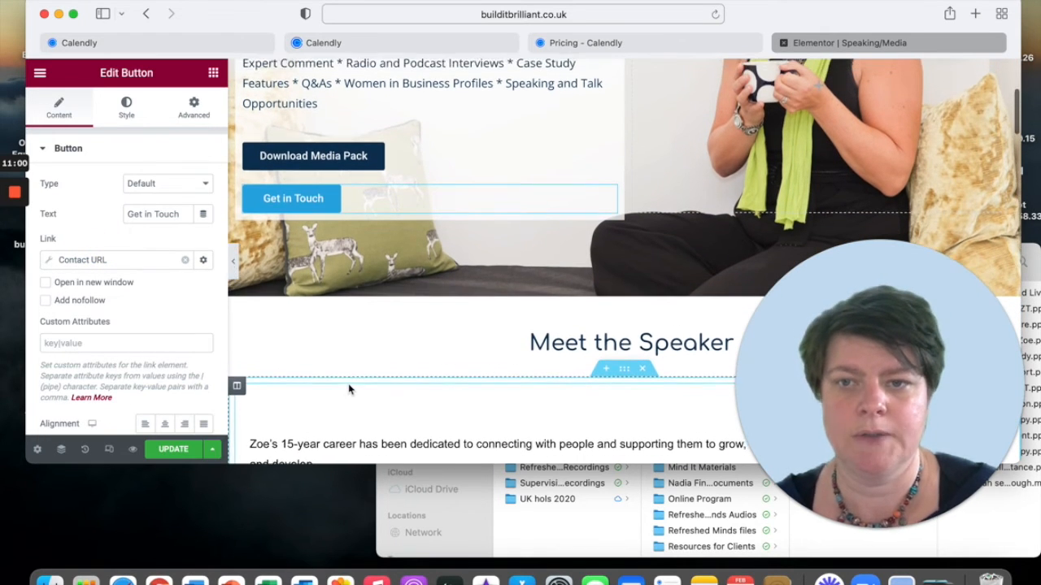
- Add a Button widget directly beneath the Get in Touch button
scroll(348, 390, down, 1)
click(214, 73)
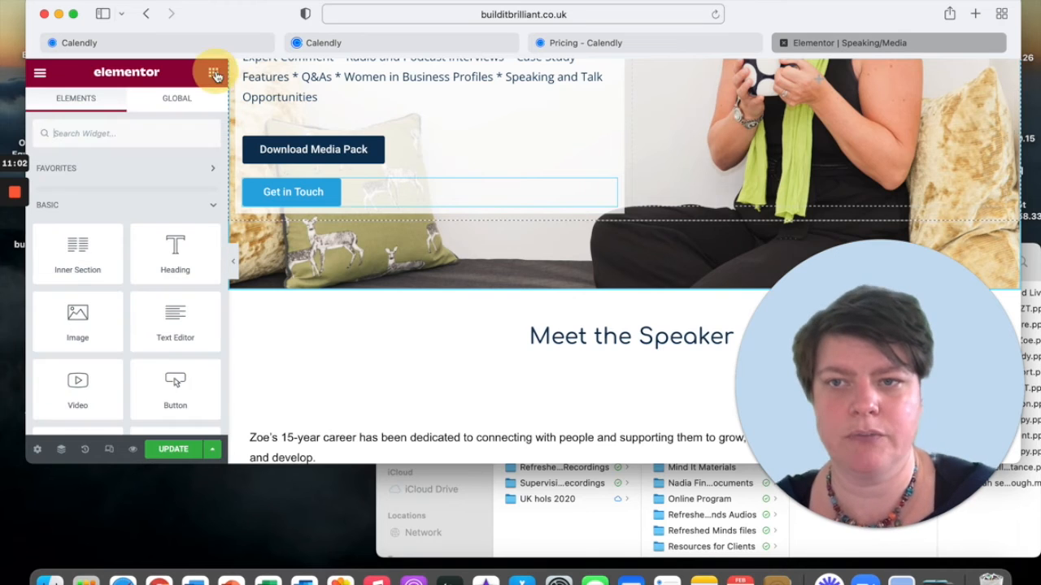
drag(183, 379, 395, 200)
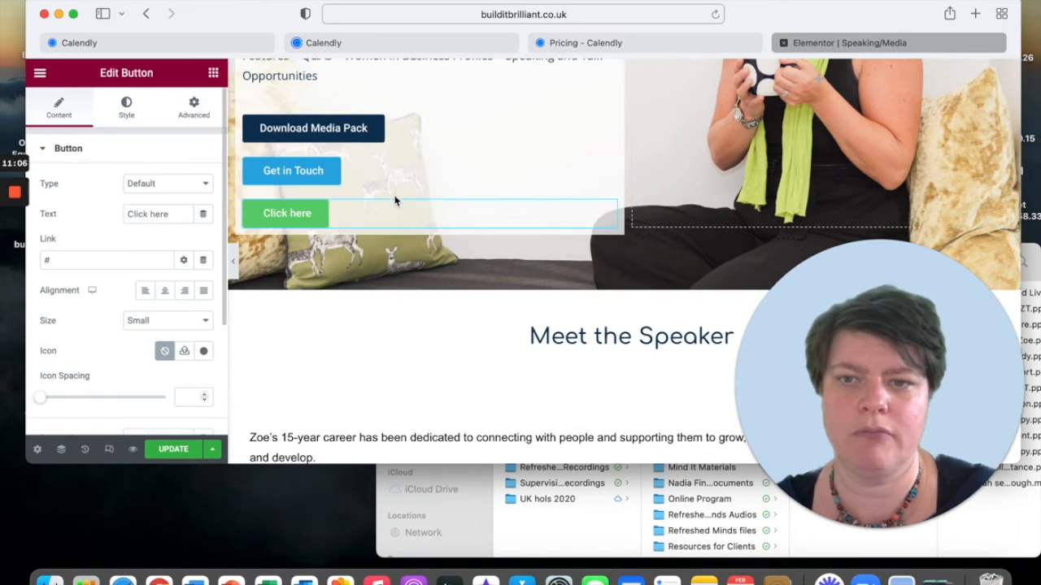
click(62, 260)
key(BackSpace)
key(super+v)
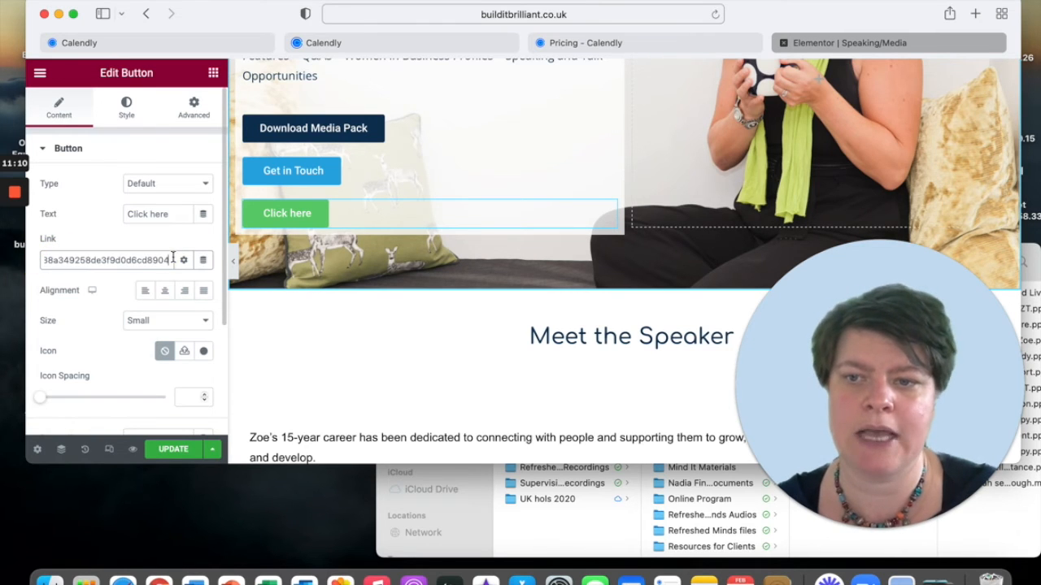
drag(172, 258, 13, 265)
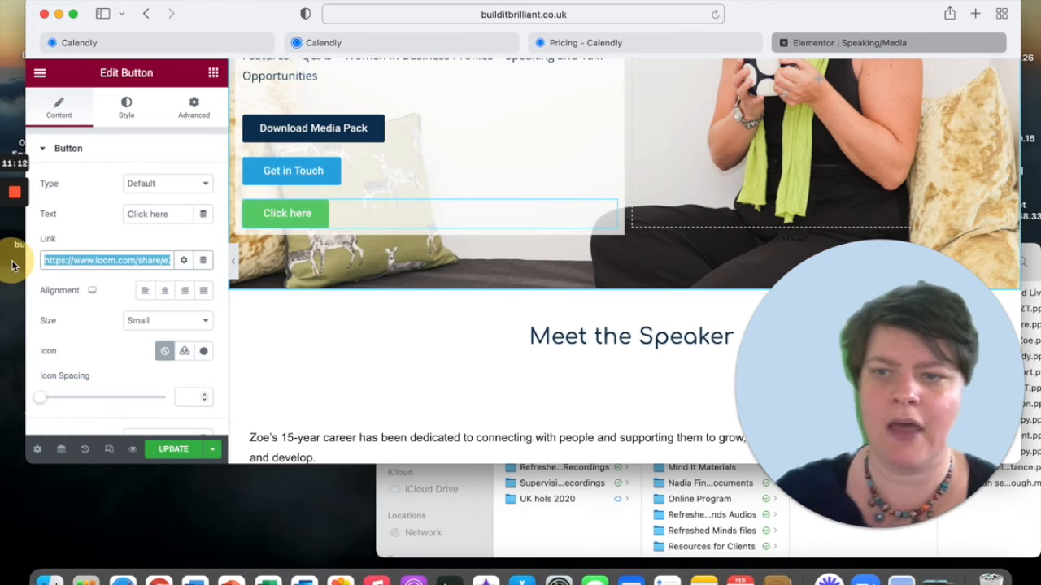
key(BackSpace)
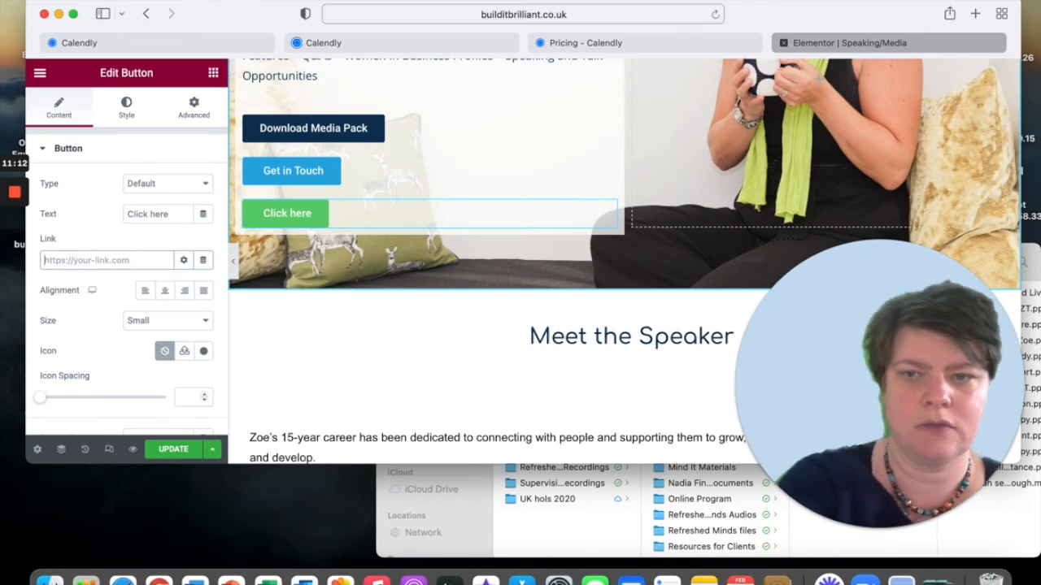
- Set the Click here button's link to the Test event's Calendly scheduling link
click(417, 42)
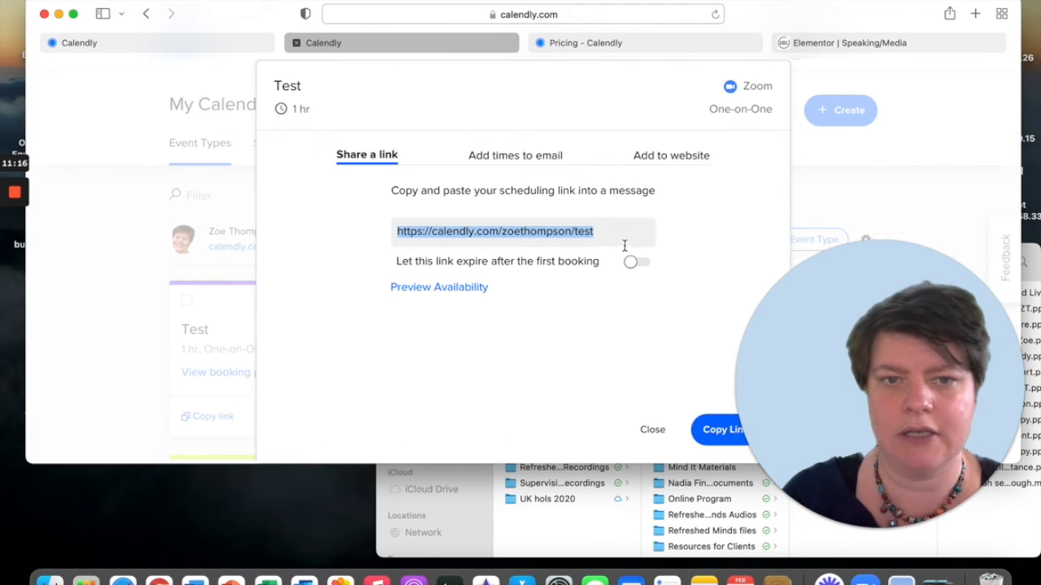
click(817, 43)
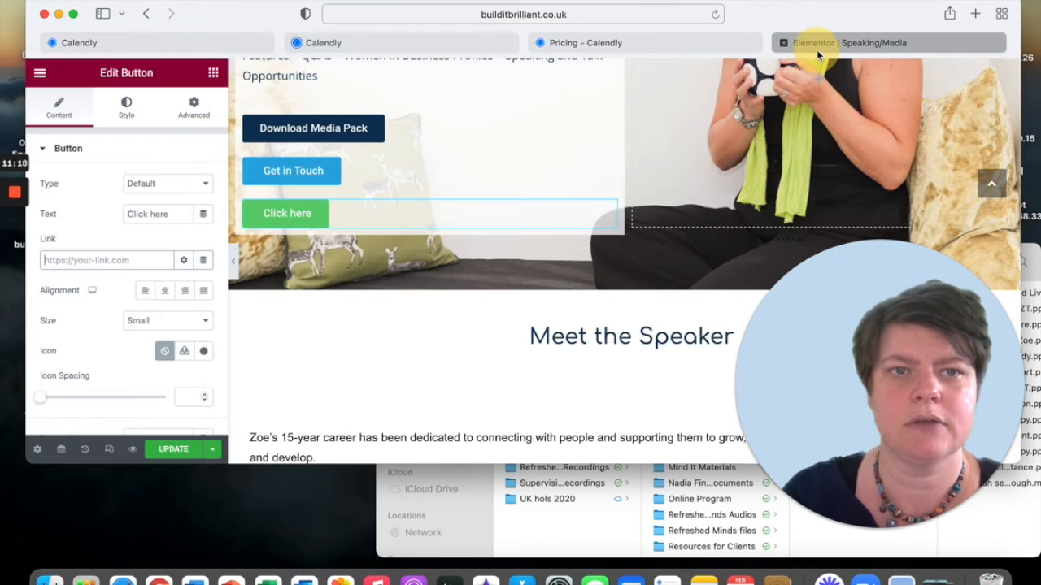
key(super+v)
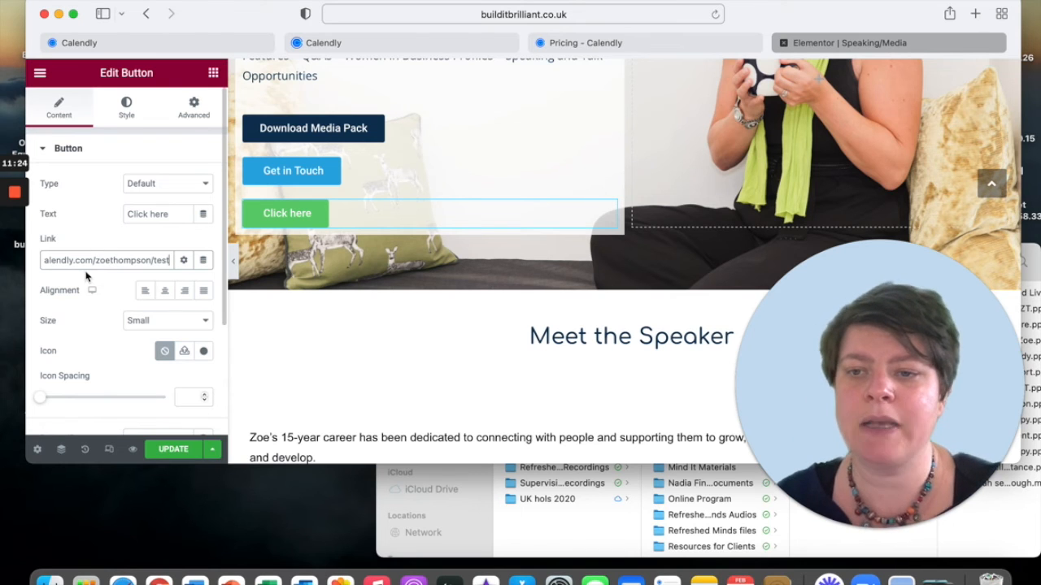
click(81, 325)
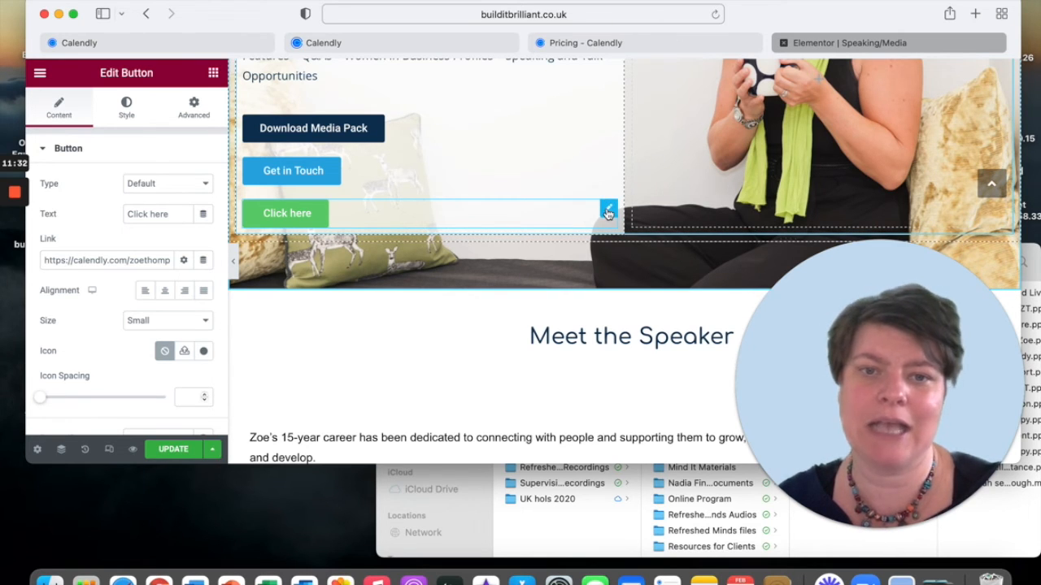
- Delete the Click here button from beneath Get in Touch
right_click(608, 213)
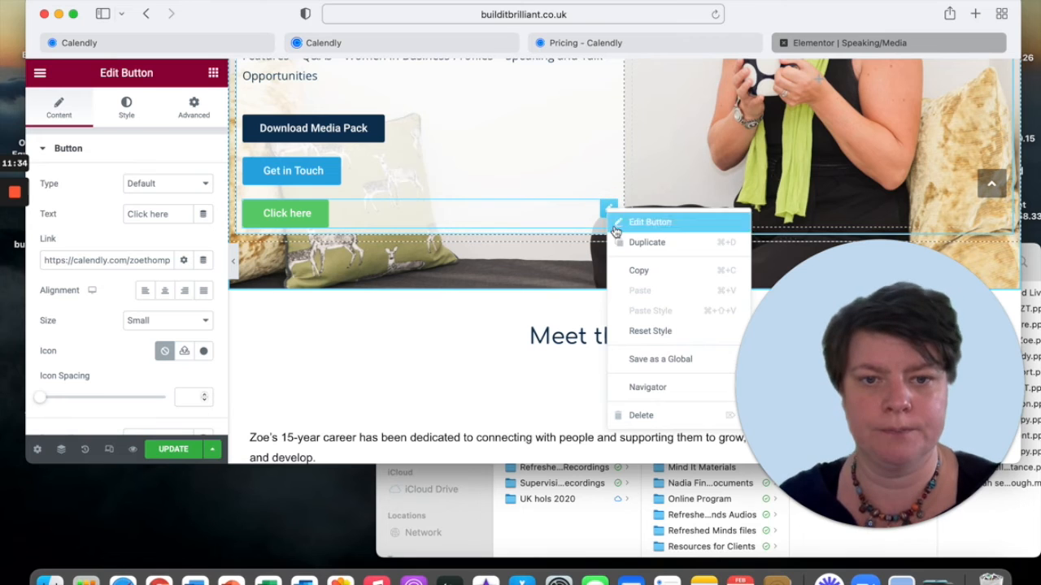
click(640, 414)
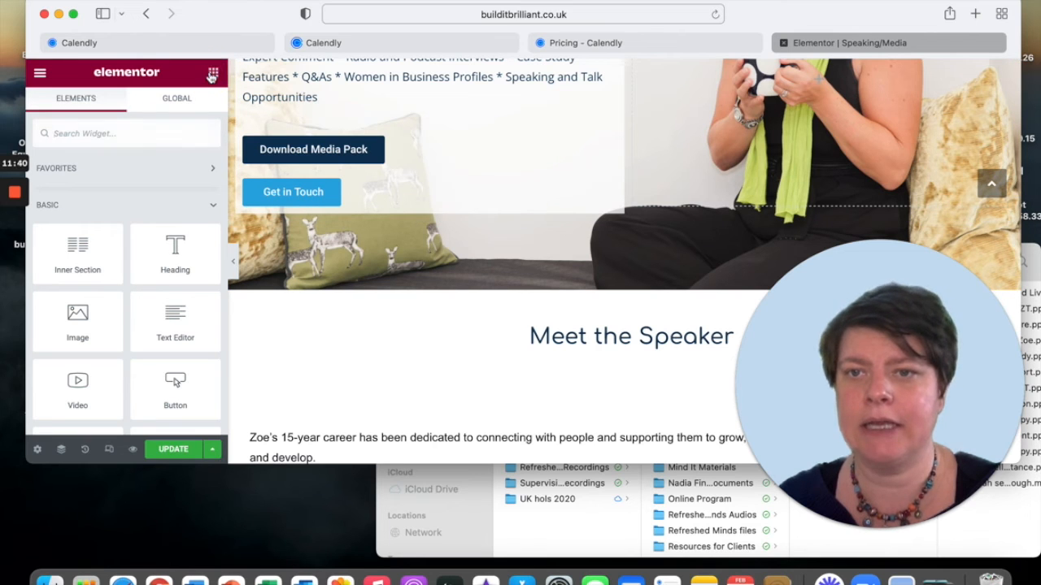
- Add an HTML widget beneath the Get in Touch button
scroll(155, 331, down, 6)
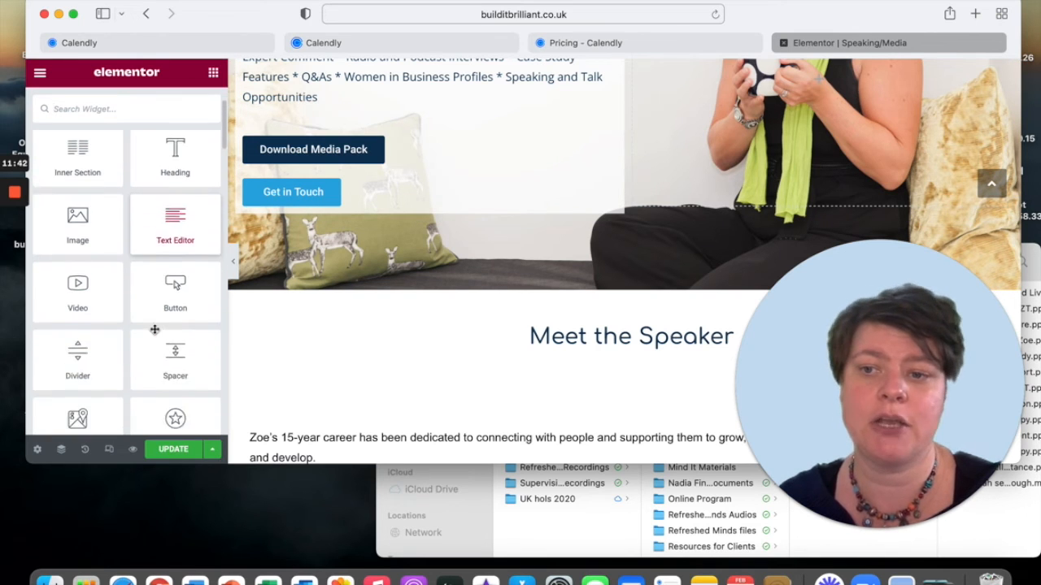
scroll(155, 331, down, 12)
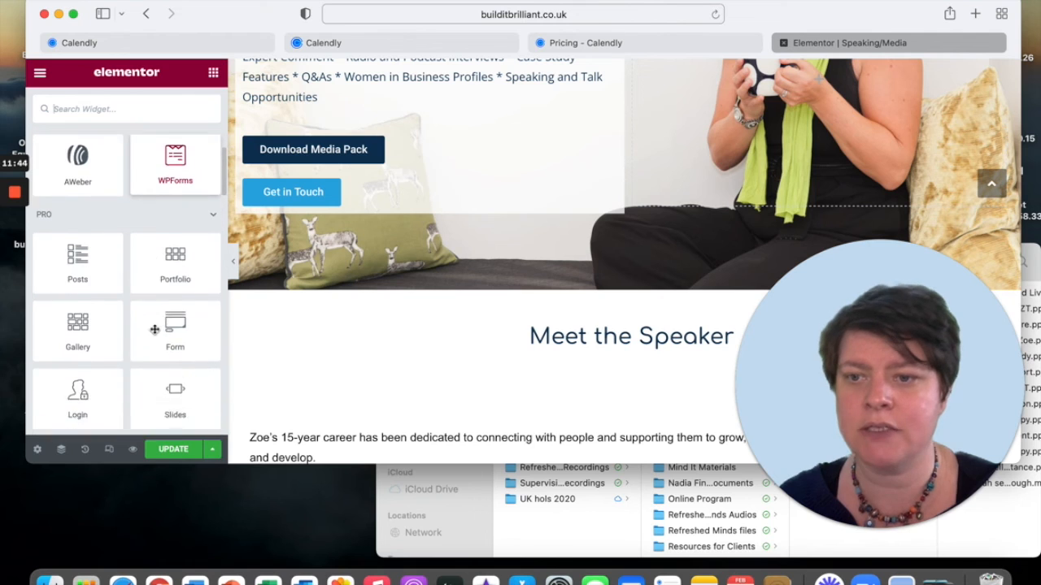
scroll(155, 330, down, 12)
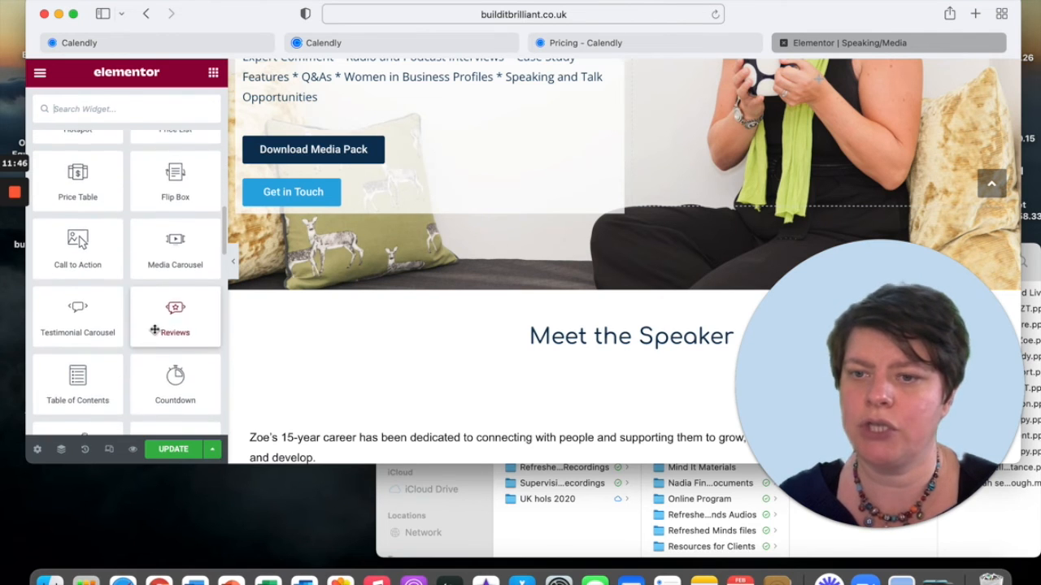
scroll(154, 330, down, 10)
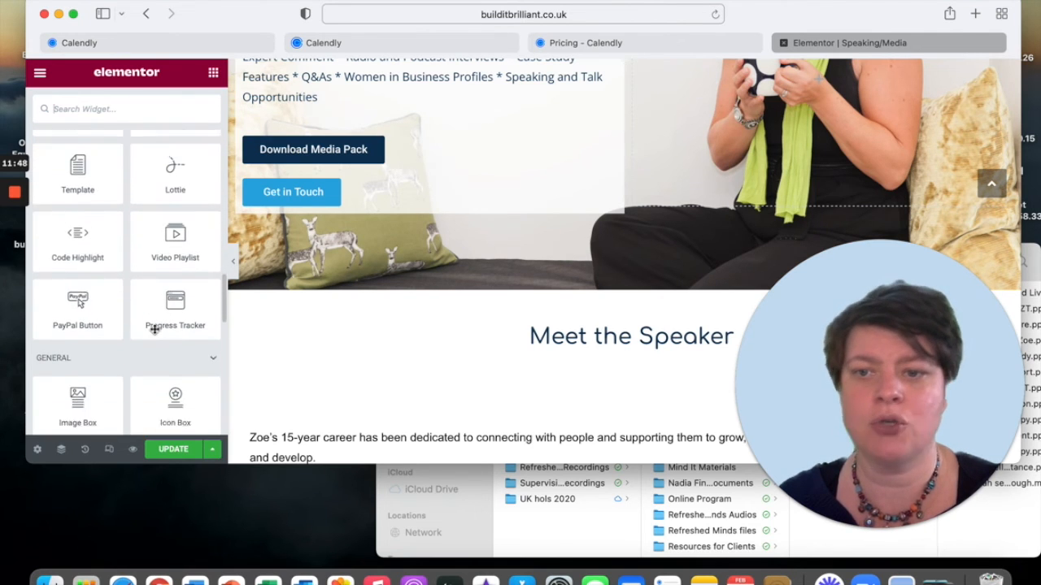
scroll(155, 333, down, 10)
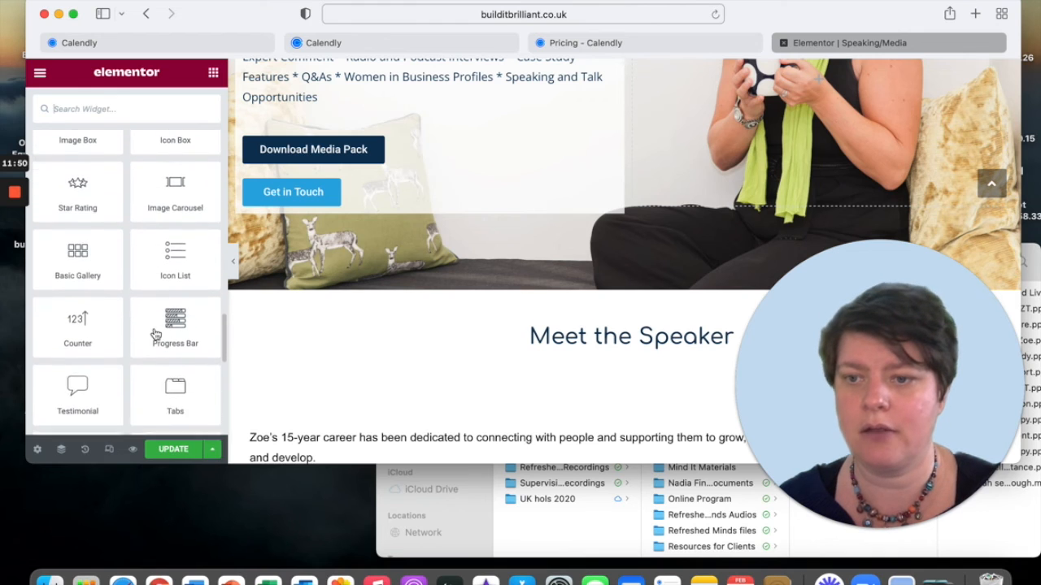
scroll(155, 333, down, 5)
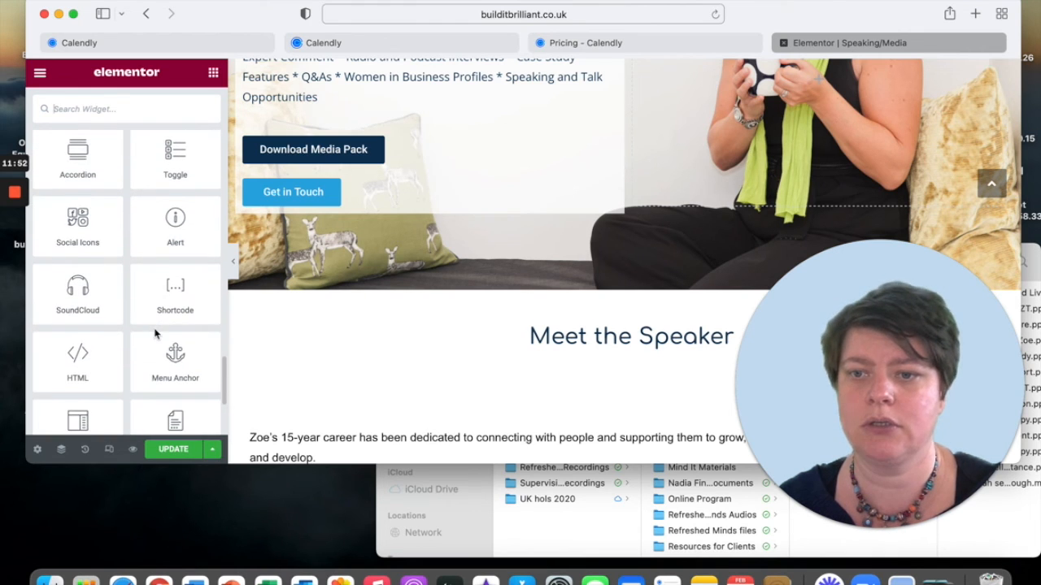
drag(83, 308, 389, 209)
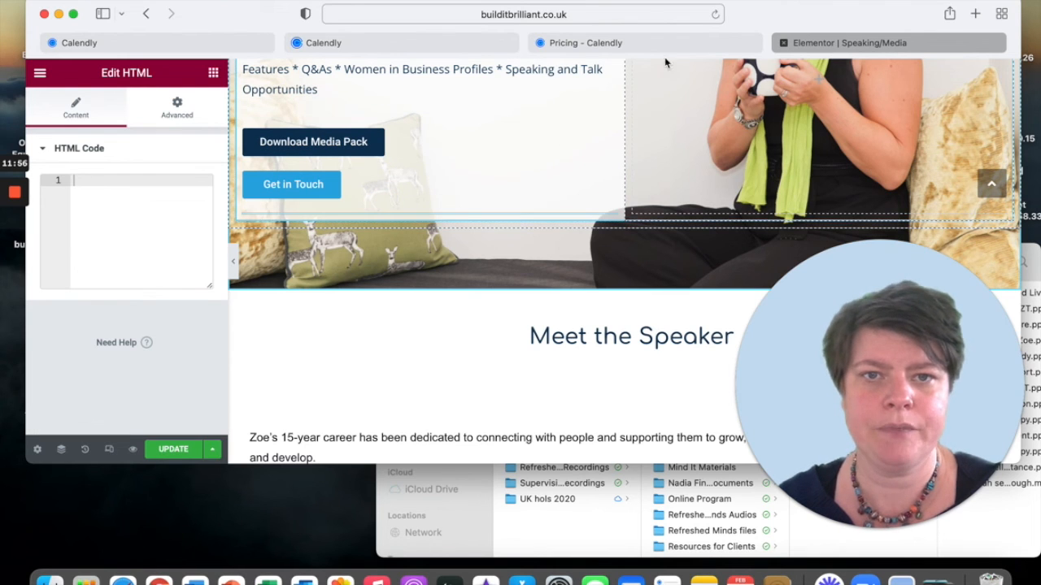
- Switch to Calendly, generate the Embed inline website code for the Test event, and select the whole embed code
click(177, 42)
scroll(583, 120, up, 5)
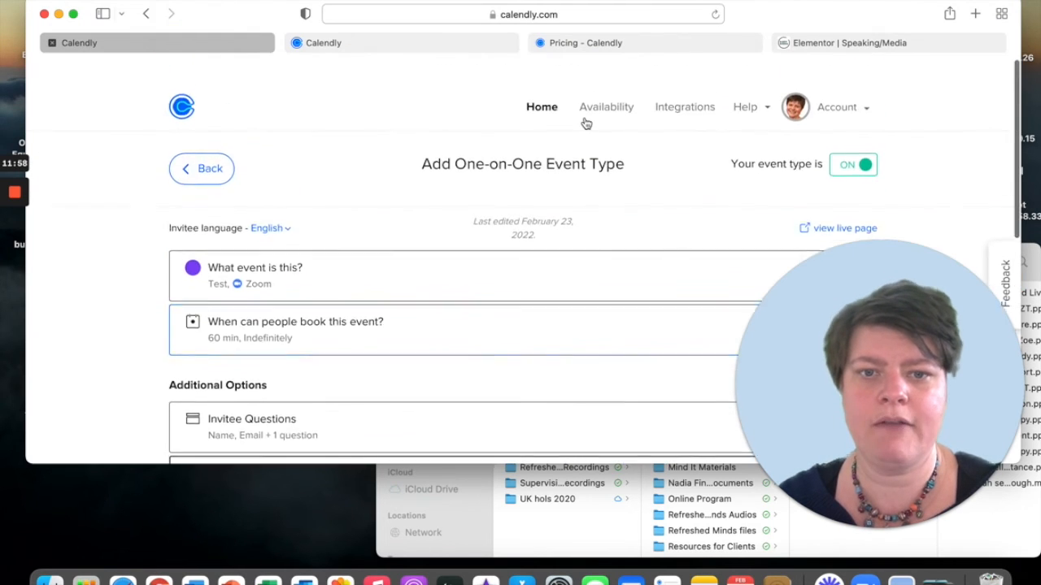
click(409, 49)
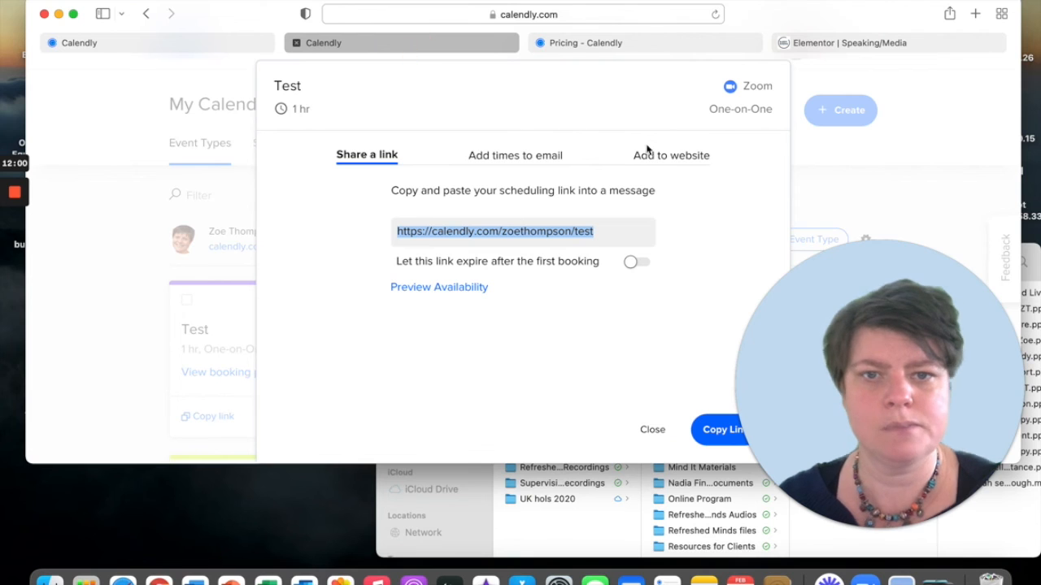
click(668, 161)
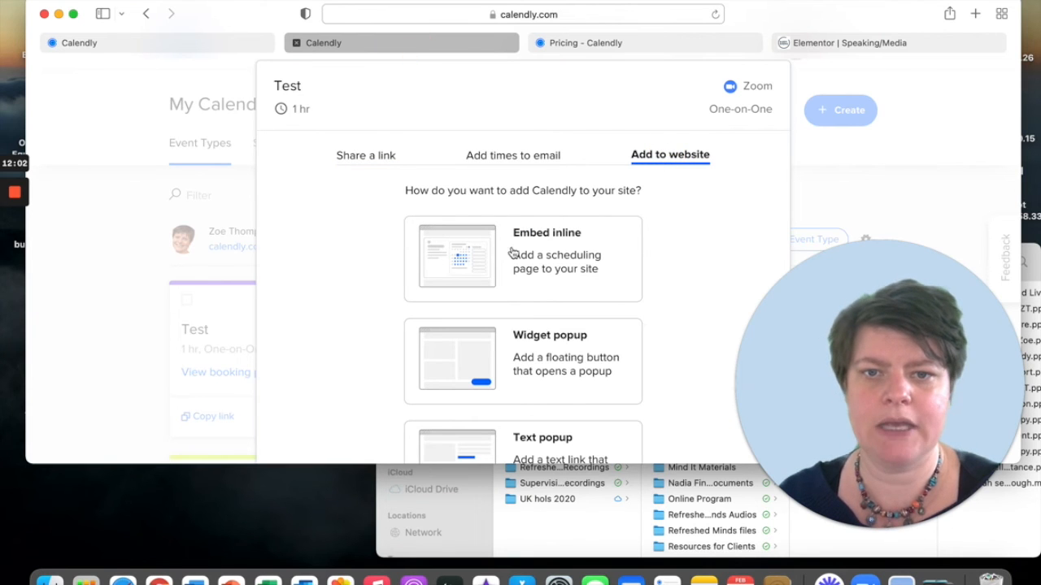
click(476, 253)
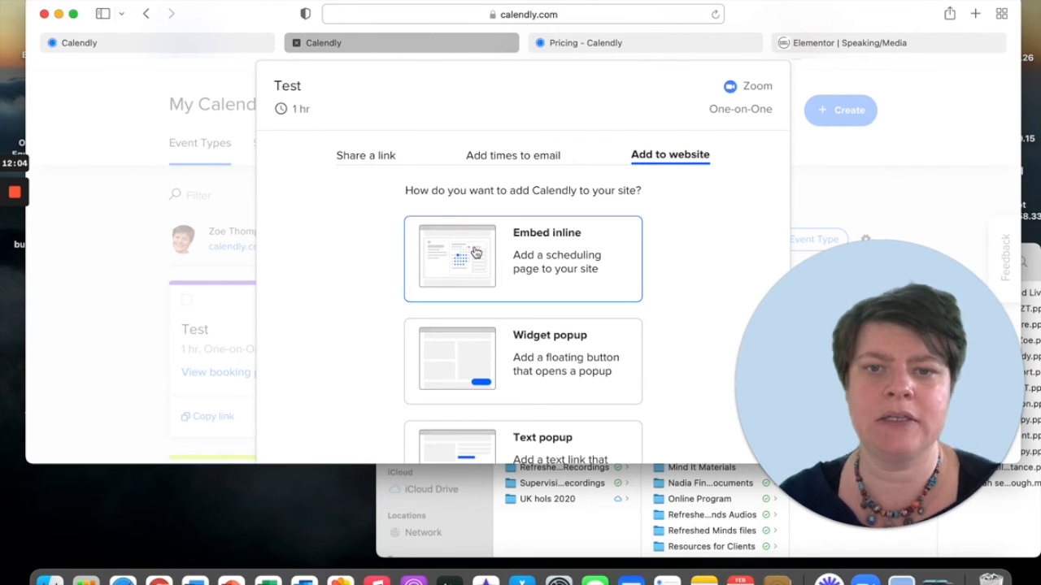
scroll(645, 309, down, 4)
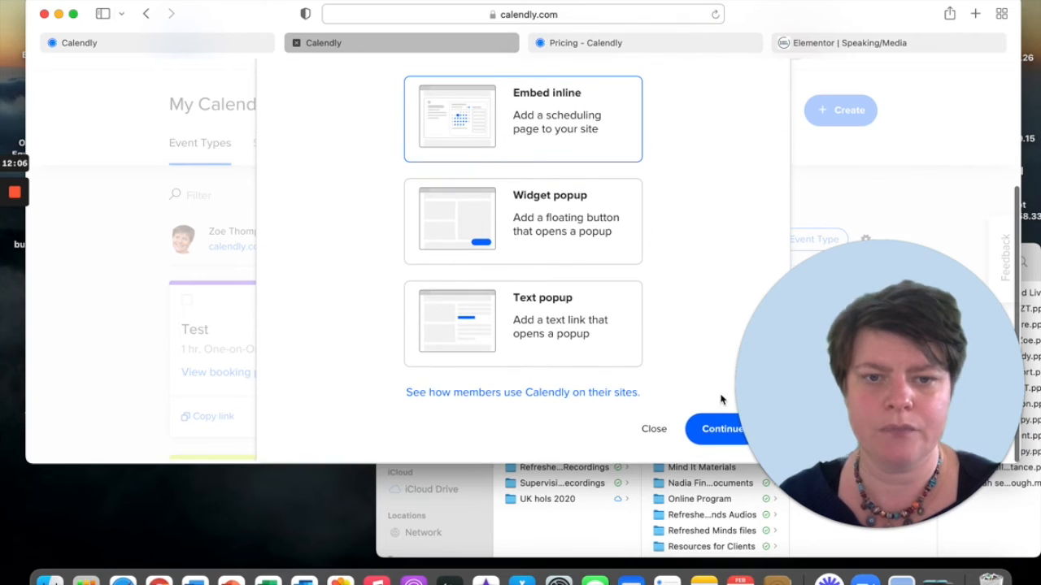
click(707, 427)
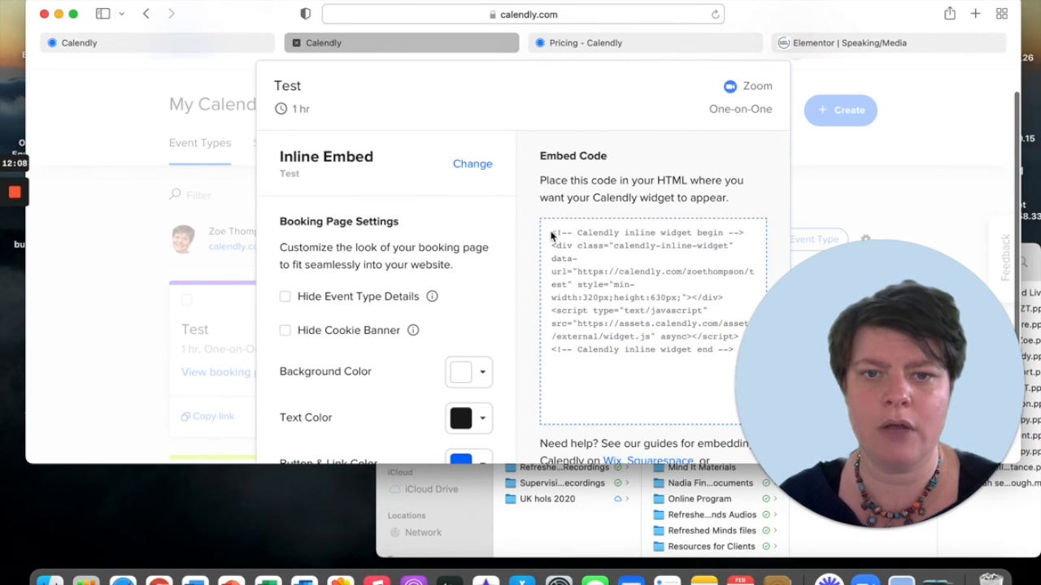
click(552, 235)
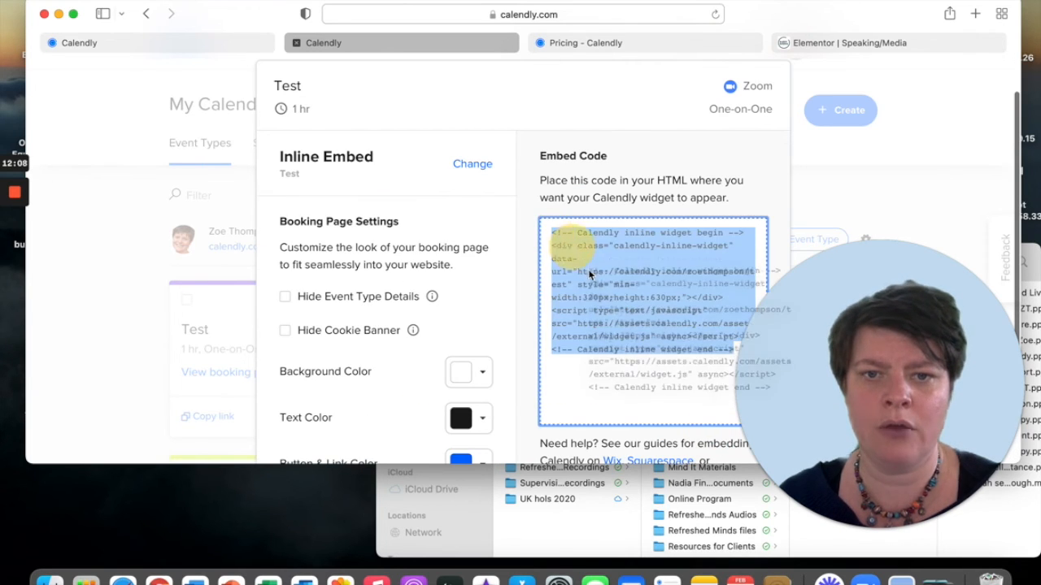
scroll(424, 396, down, 2)
click(475, 394)
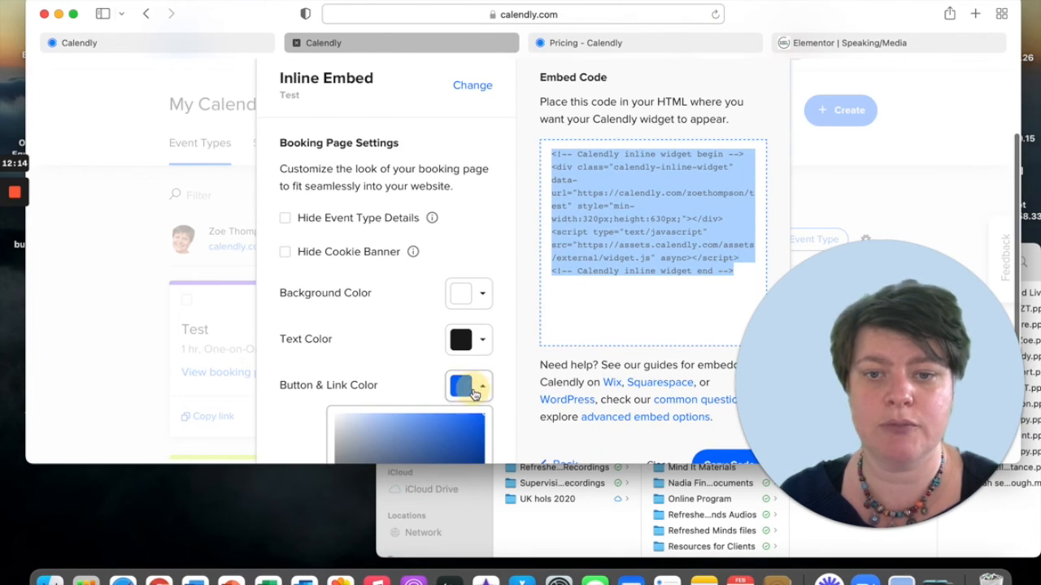
scroll(451, 410, down, 3)
scroll(444, 439, down, 1)
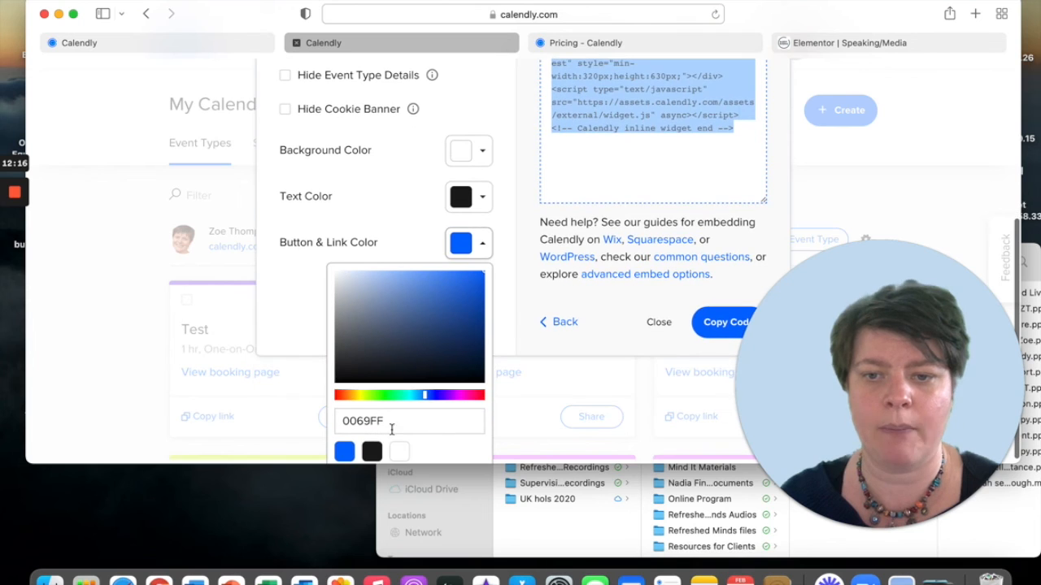
drag(388, 427, 304, 425)
click(305, 426)
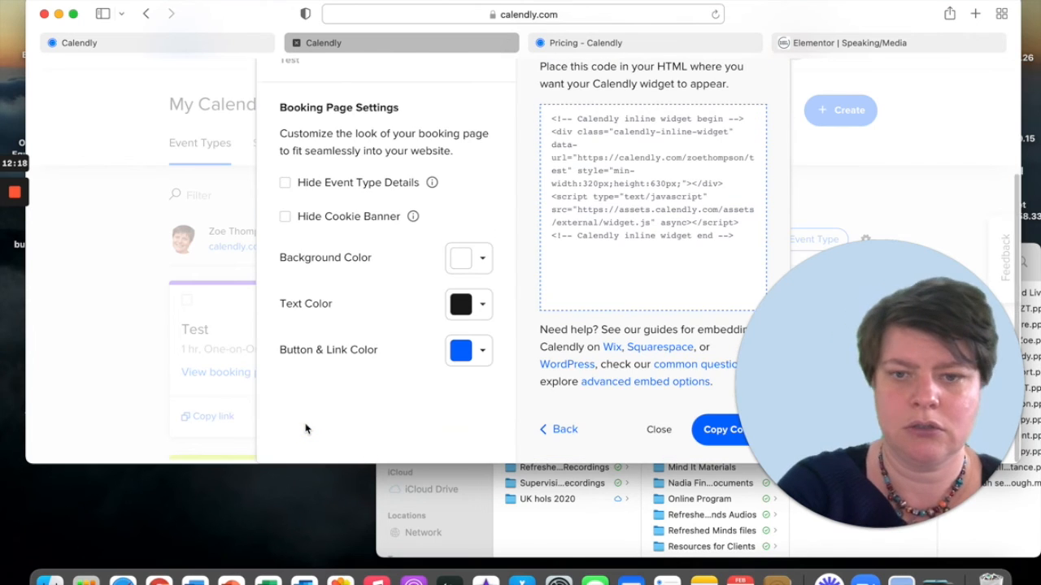
- Set the Button & Link Color of the Test event's inline embed to 0B3456
click(487, 364)
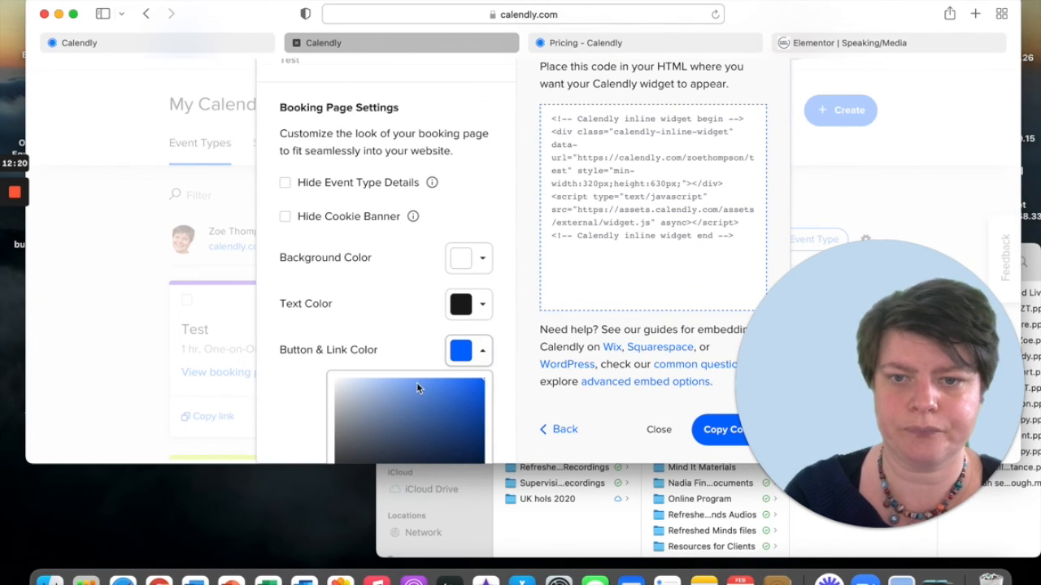
scroll(417, 382, down, 3)
click(397, 415)
key(BackSpace)
key(BackSpace)
key(BackSpace)
key(BackSpace)
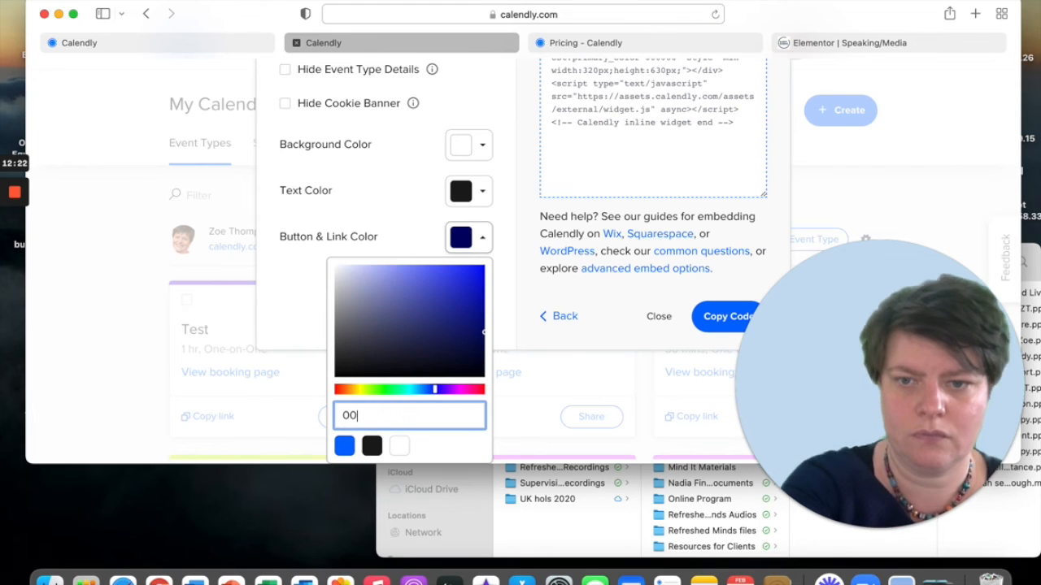
text(b)
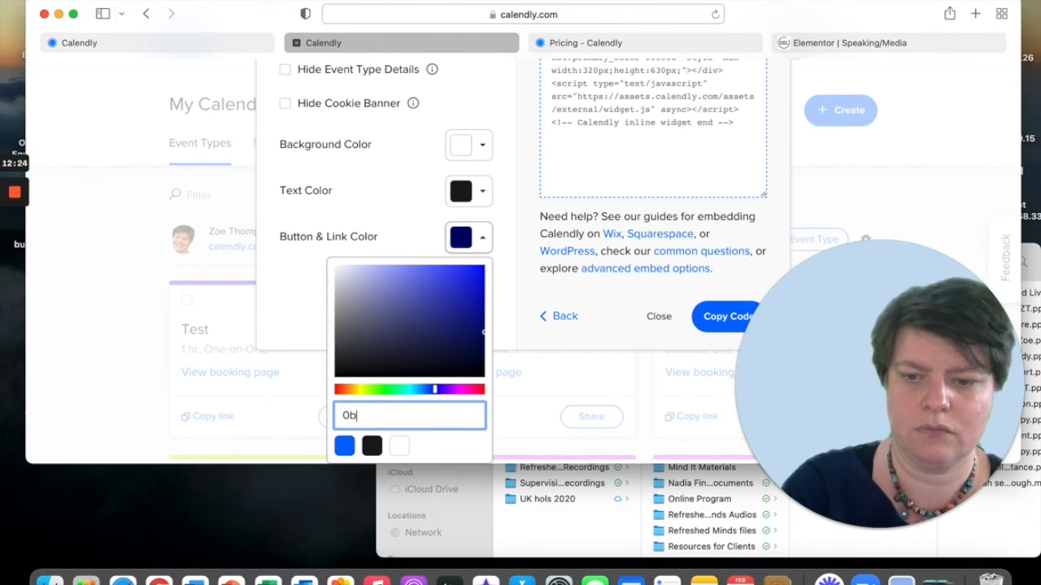
text(3456)
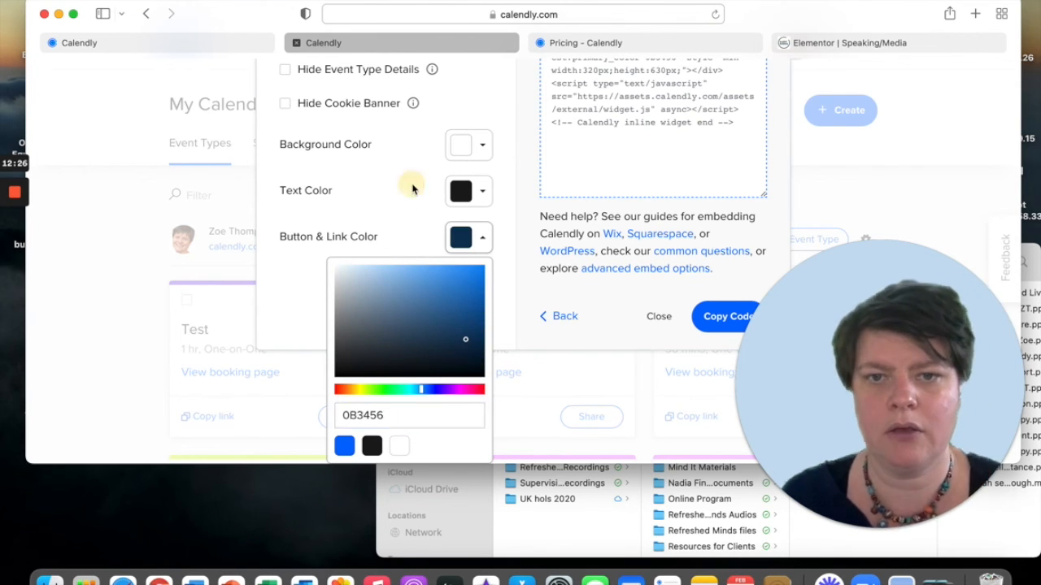
click(465, 190)
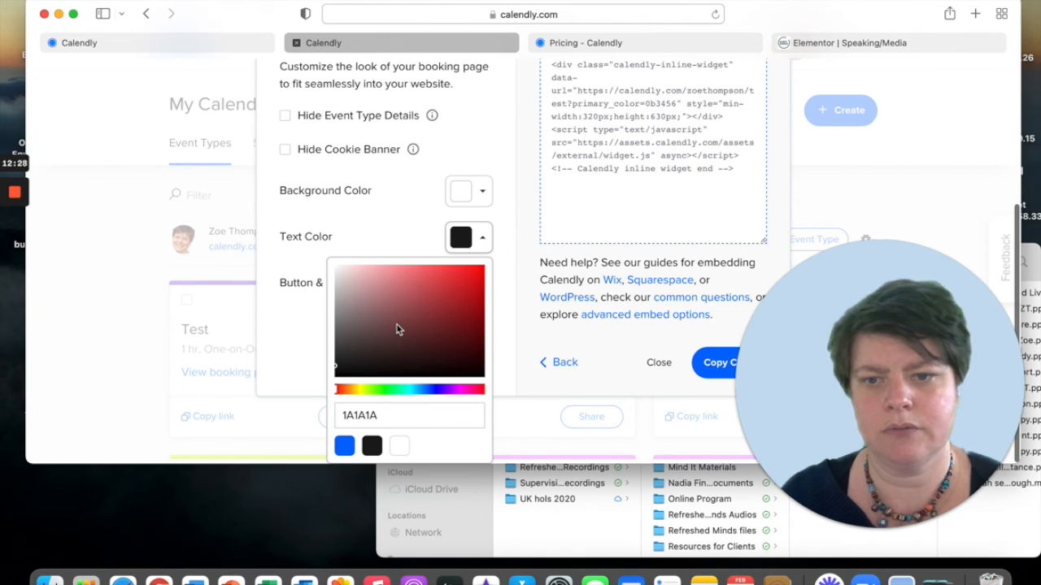
click(324, 415)
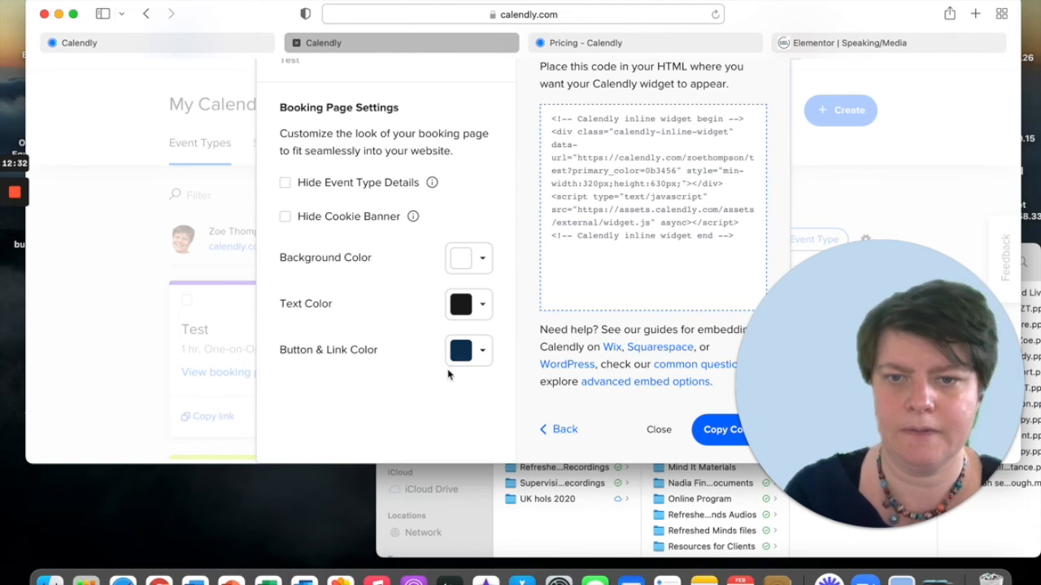
- Copy the complete recoloured embed code and paste it into the empty HTML widget on the Speaking/Media page in Elementor
drag(742, 238, 539, 125)
key(super+c)
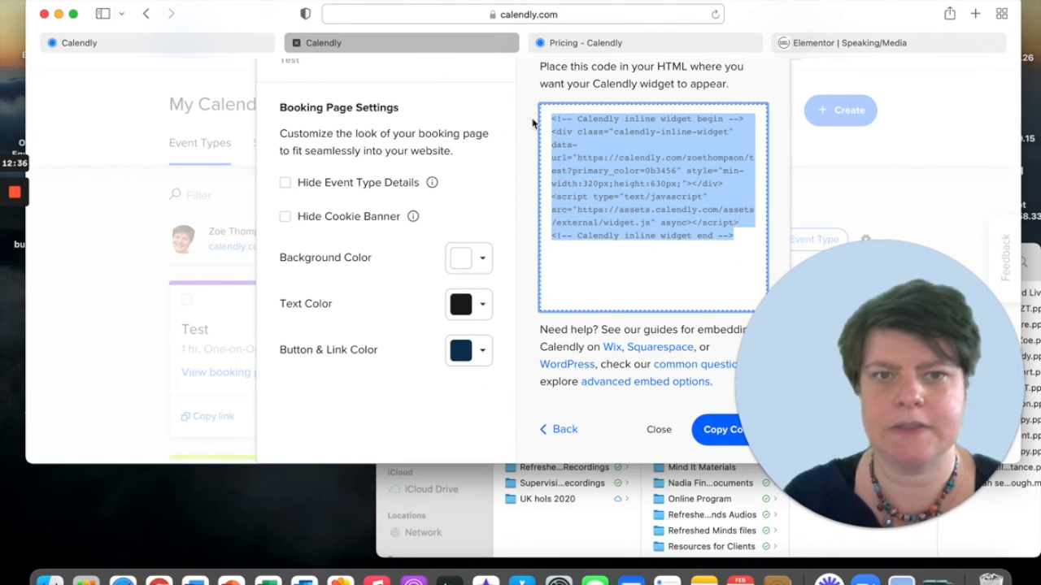
click(805, 43)
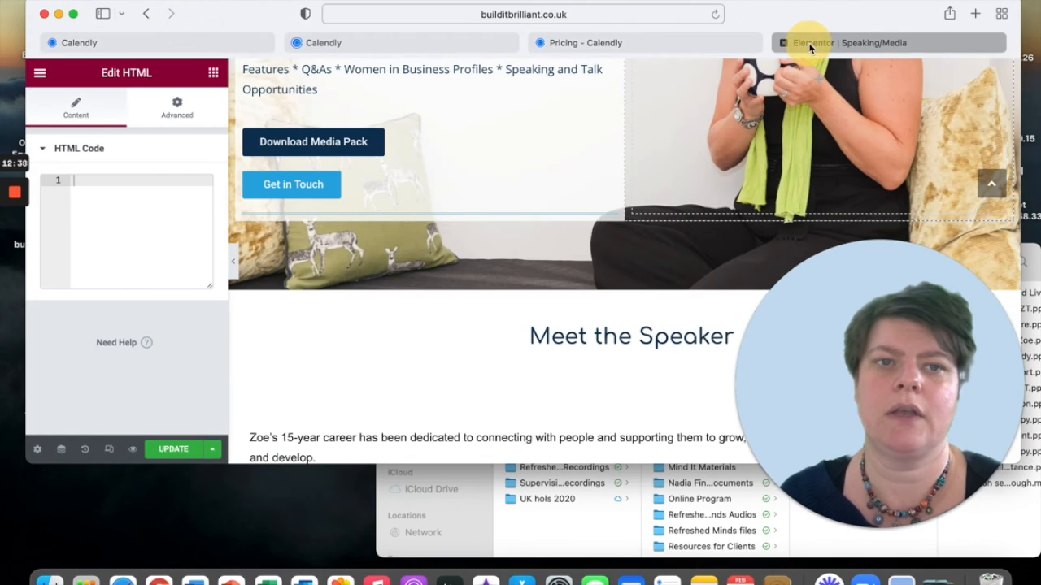
click(89, 179)
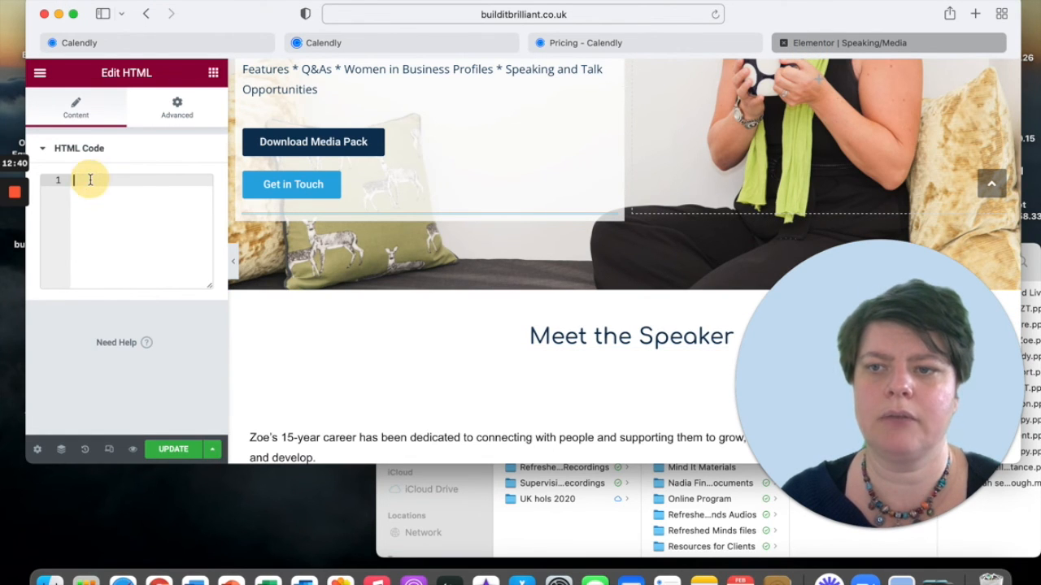
key(super+v)
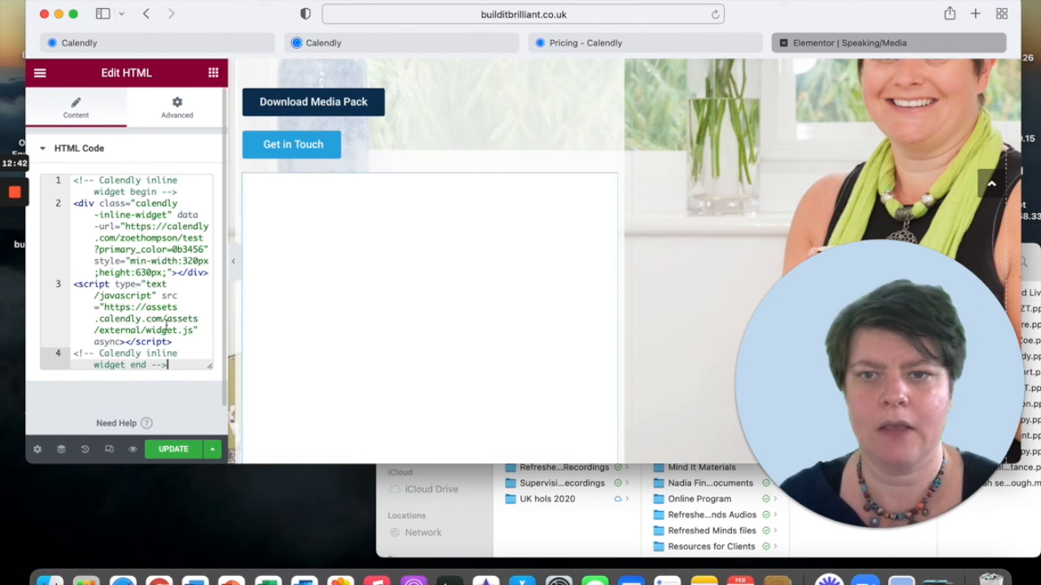
- Examine the embedded Test booking widget beneath the Get in Touch button, including its event details and day calendar
scroll(408, 277, down, 3)
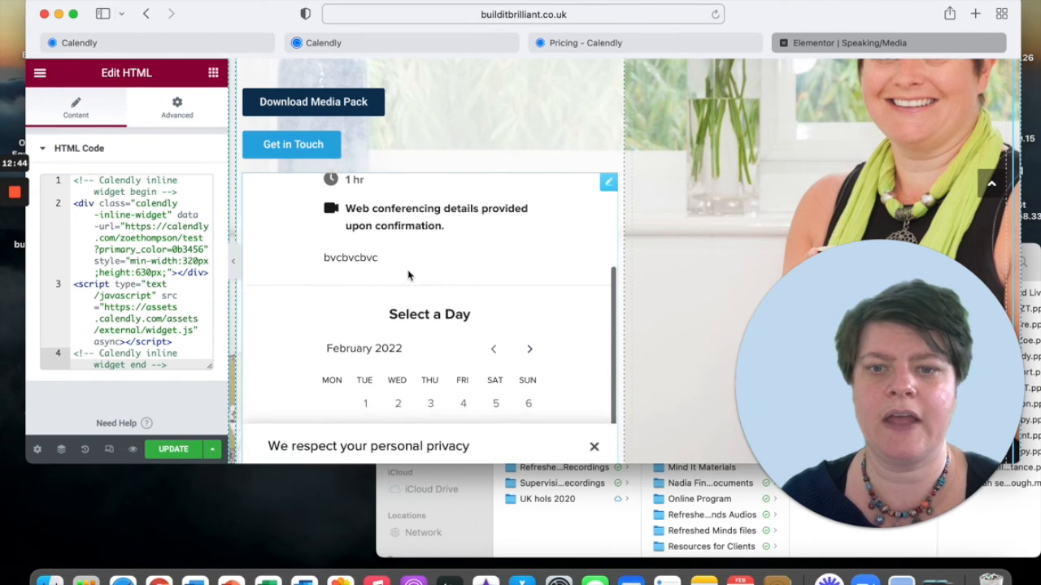
scroll(408, 277, up, 3)
scroll(408, 276, down, 5)
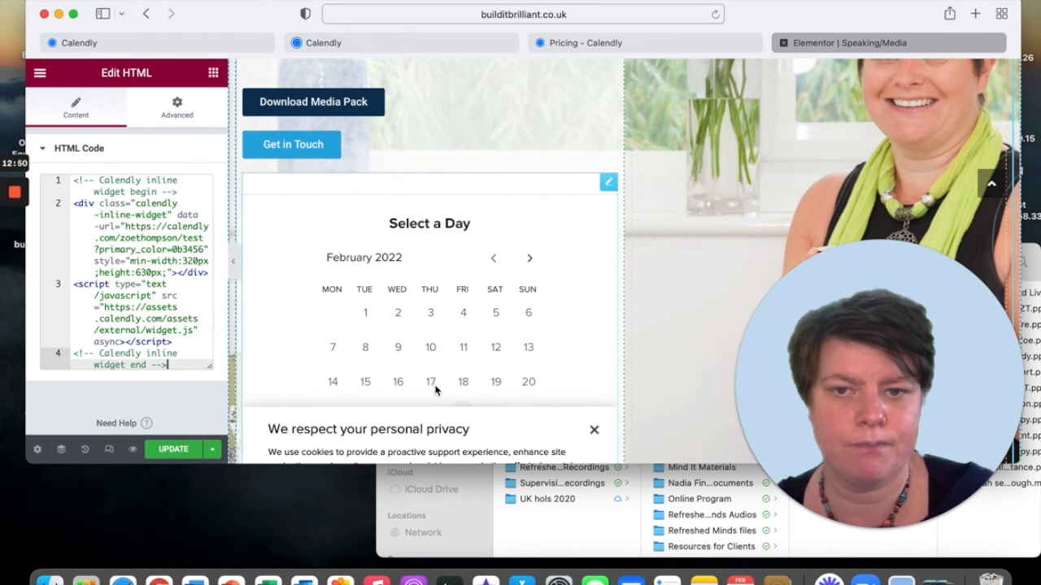
scroll(435, 391, down, 5)
scroll(434, 391, up, 8)
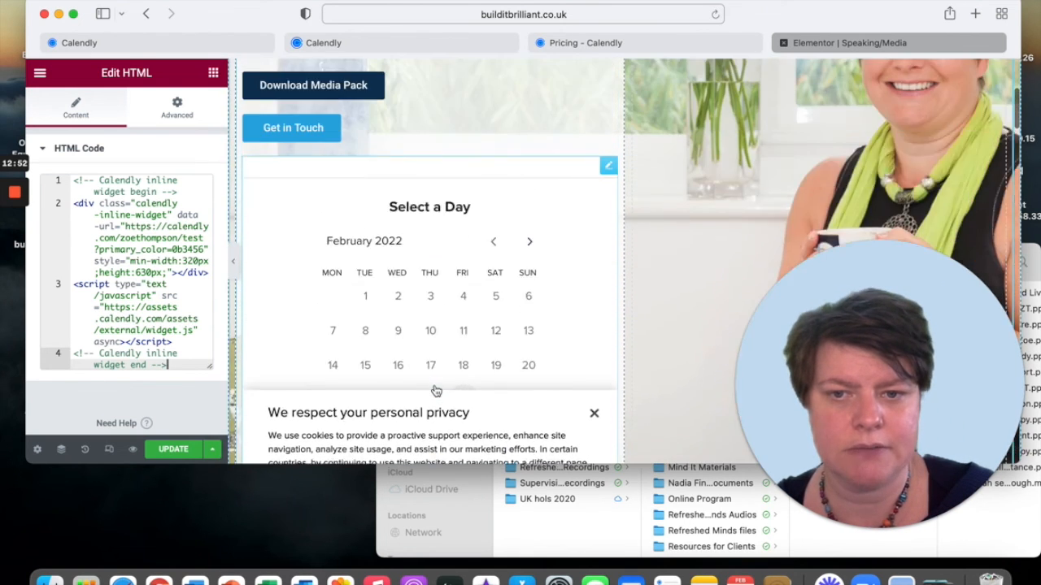
scroll(437, 391, down, 5)
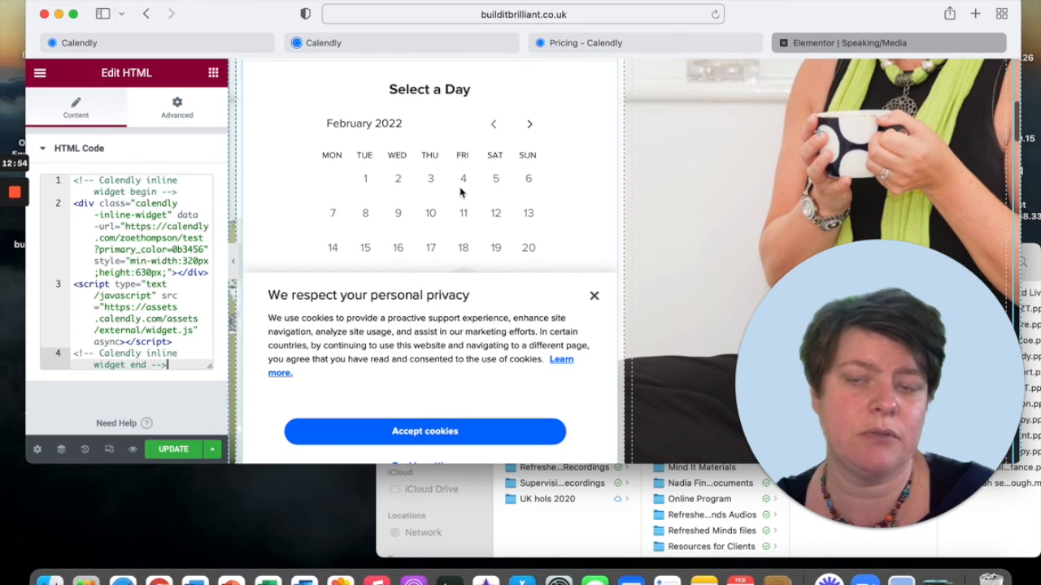
scroll(460, 195, up, 6)
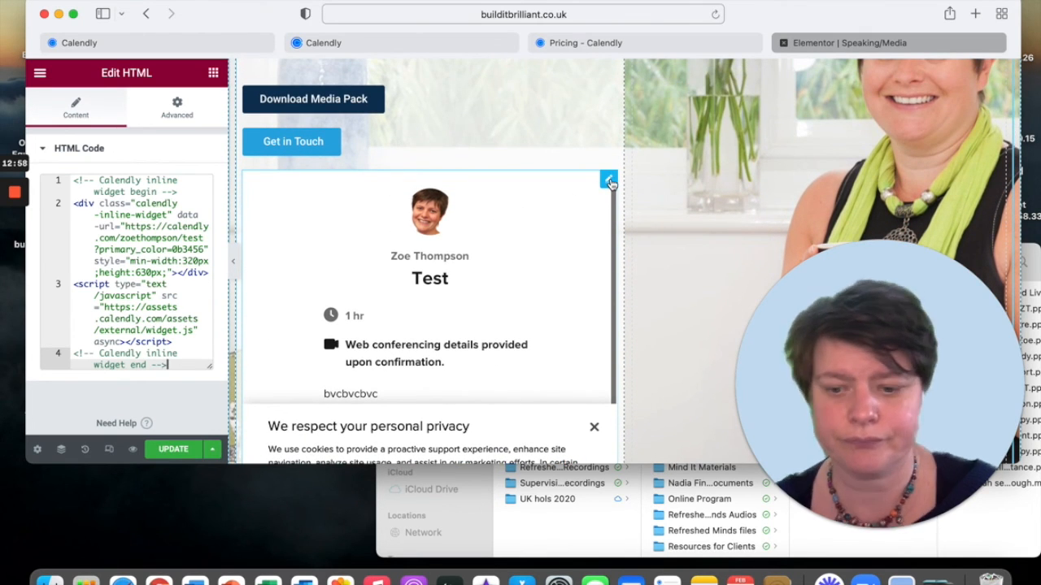
- Switch to the Calendly pricing page and look over the start of the plan overview
click(218, 39)
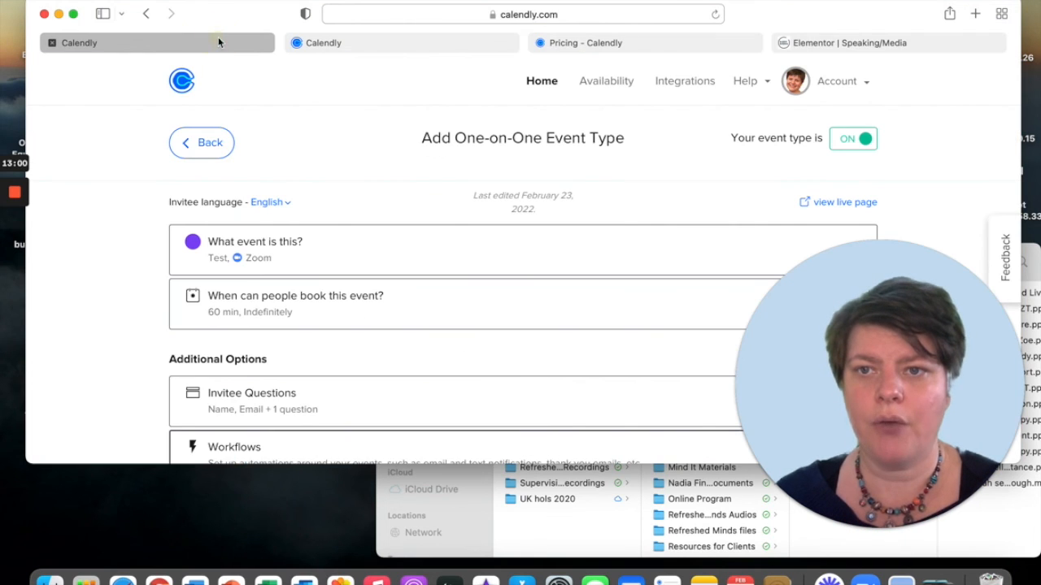
click(572, 46)
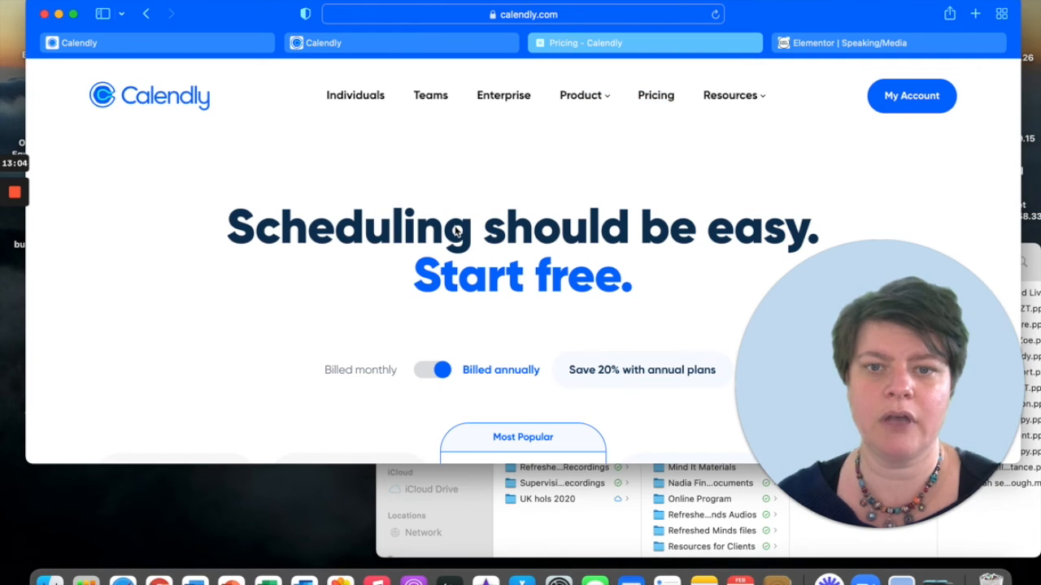
scroll(457, 231, down, 1)
scroll(457, 232, up, 1)
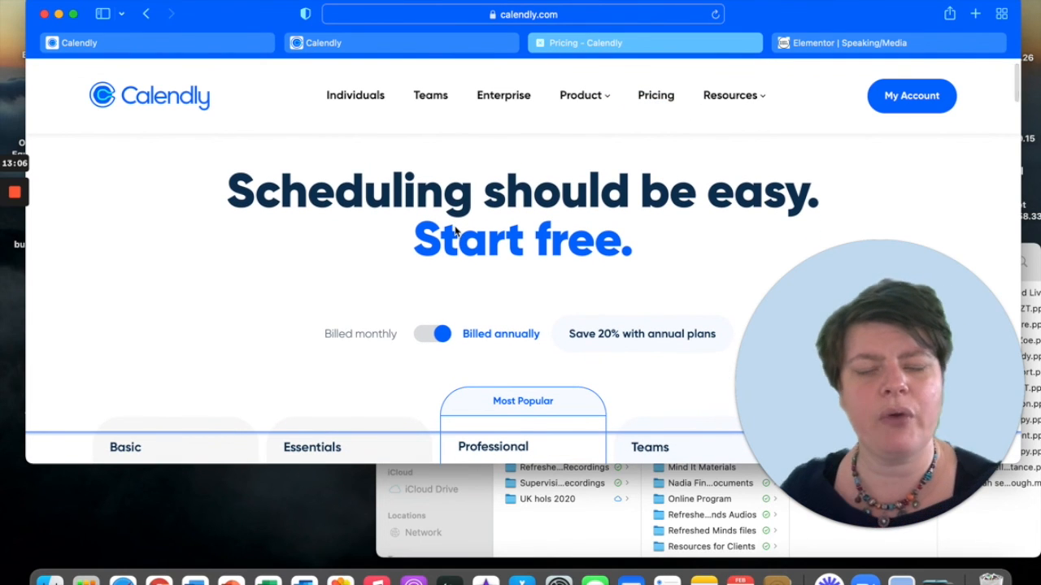